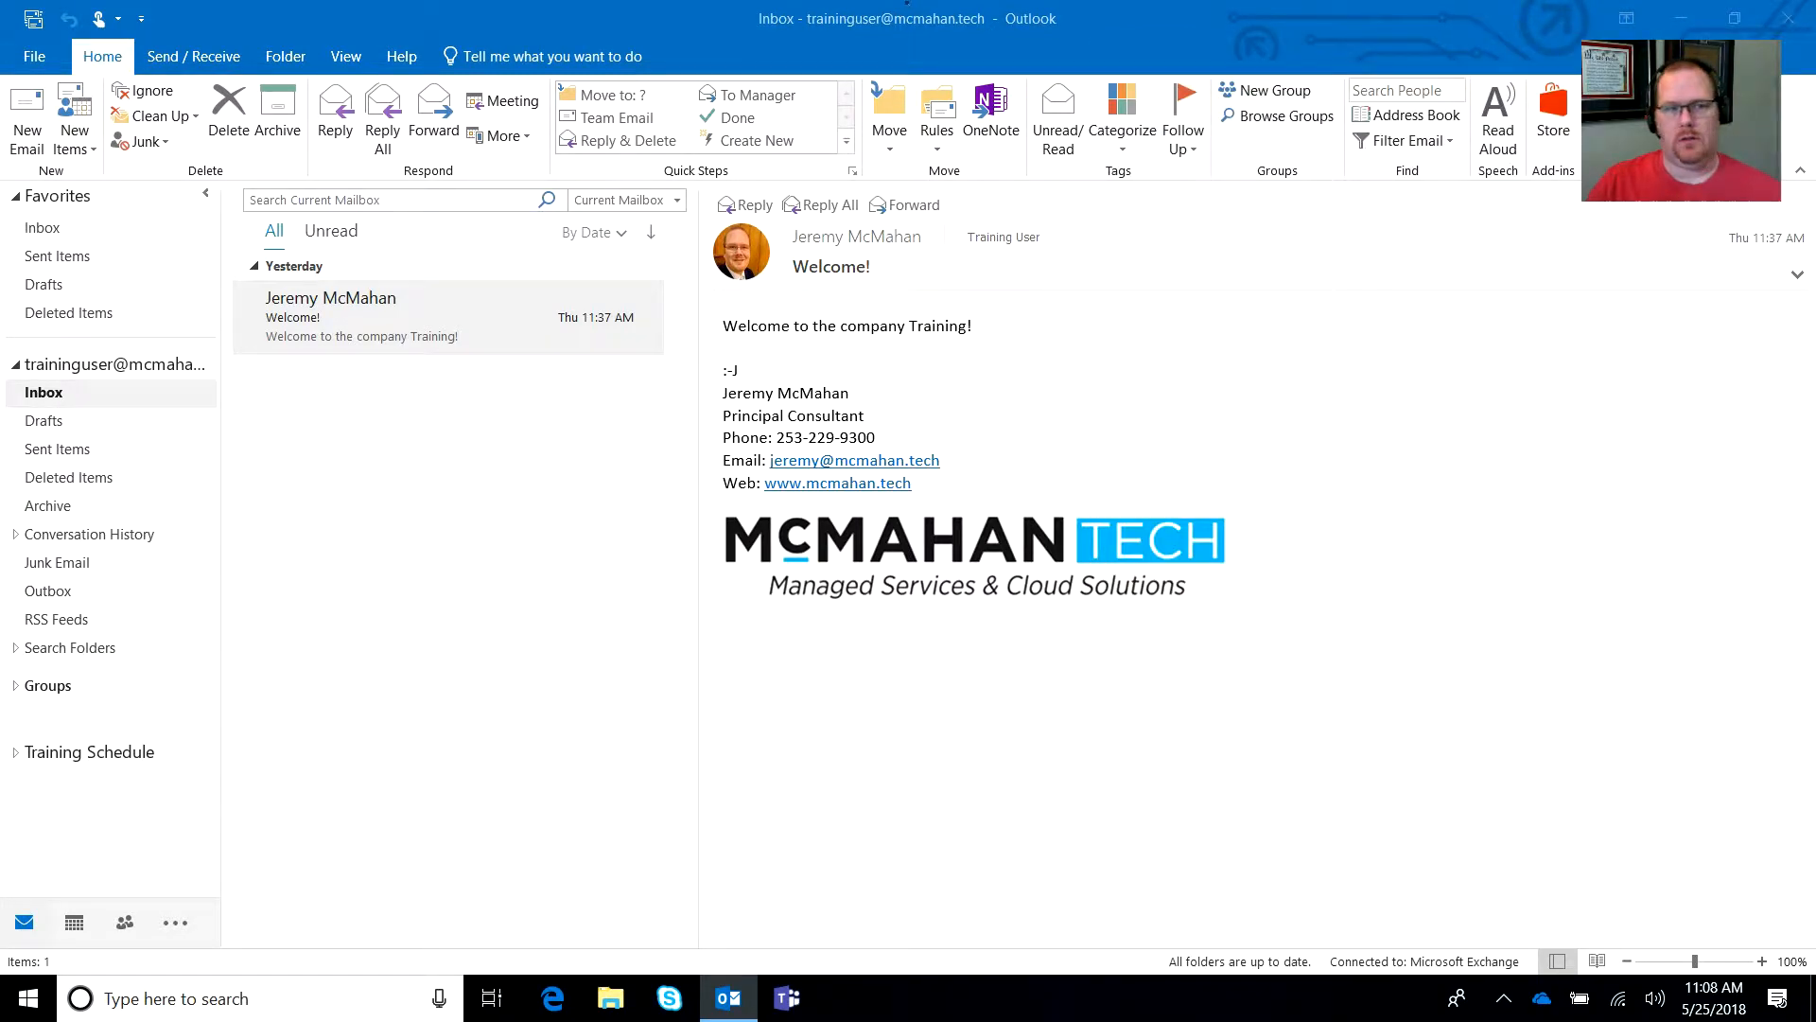
# Look at the inbox of the Training Schedule shared mailbox and collapse its folder list.
pyautogui.click(59, 405)
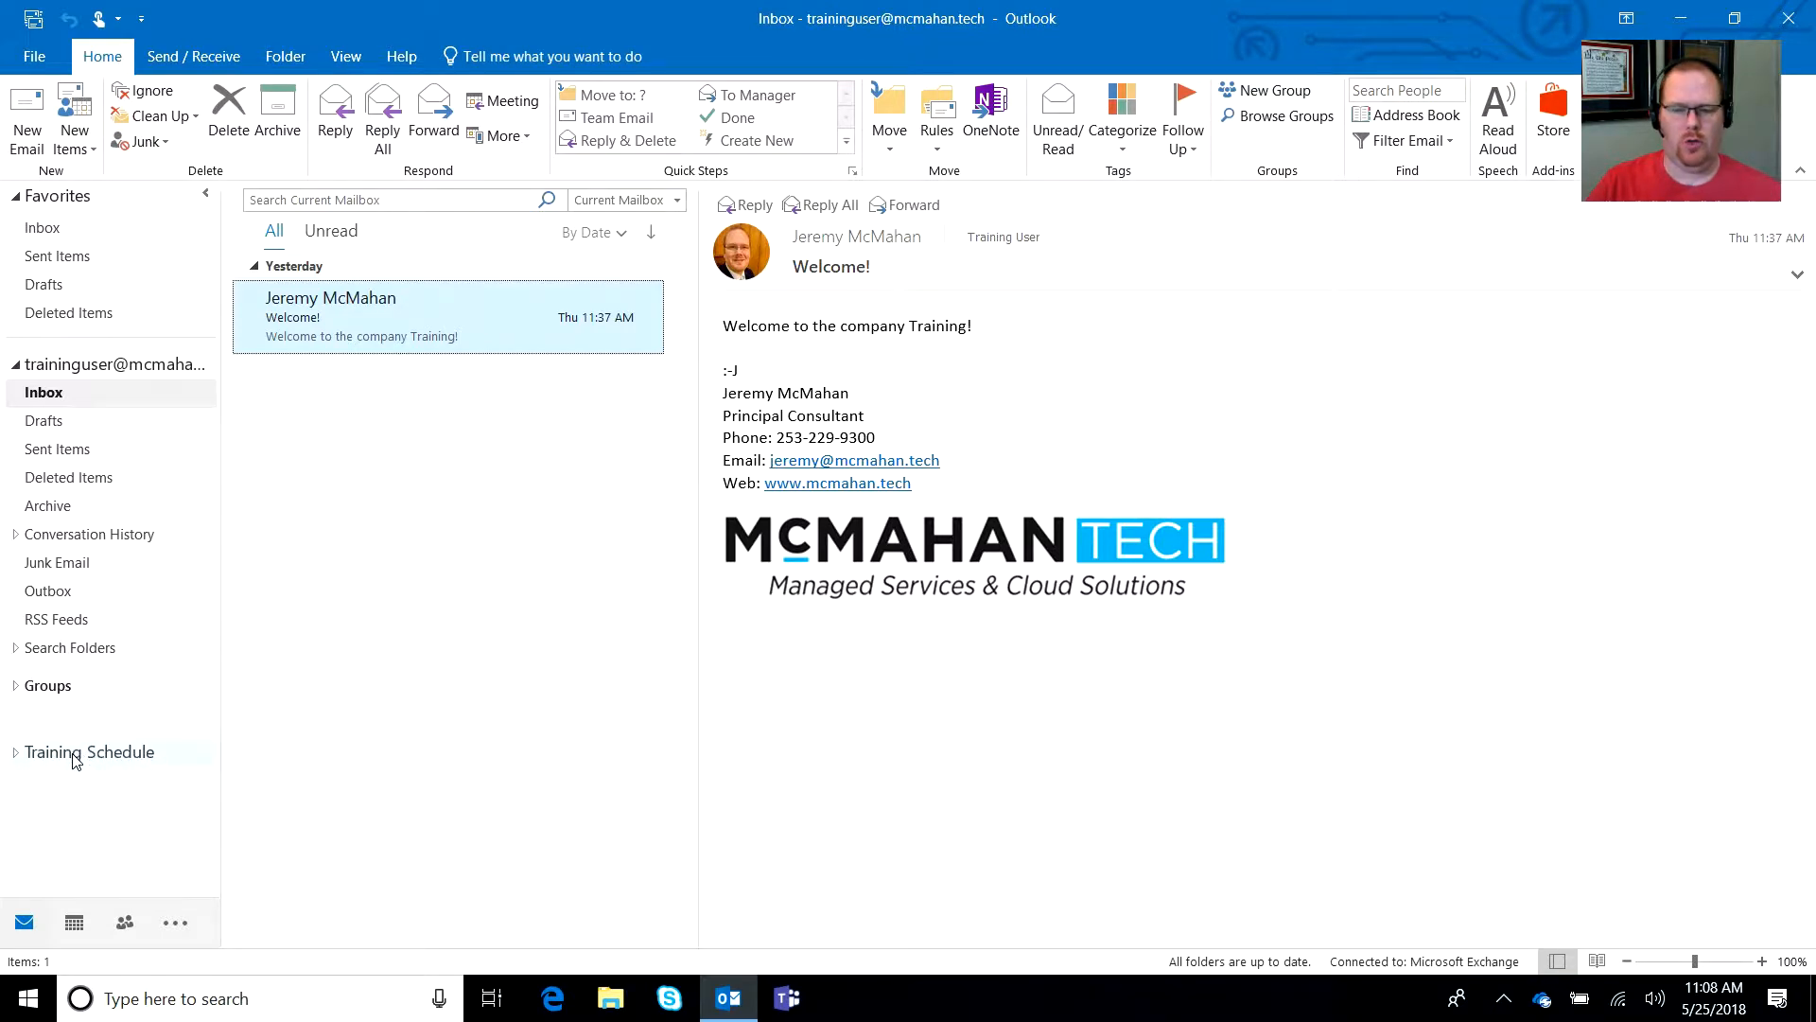
pyautogui.click(17, 753)
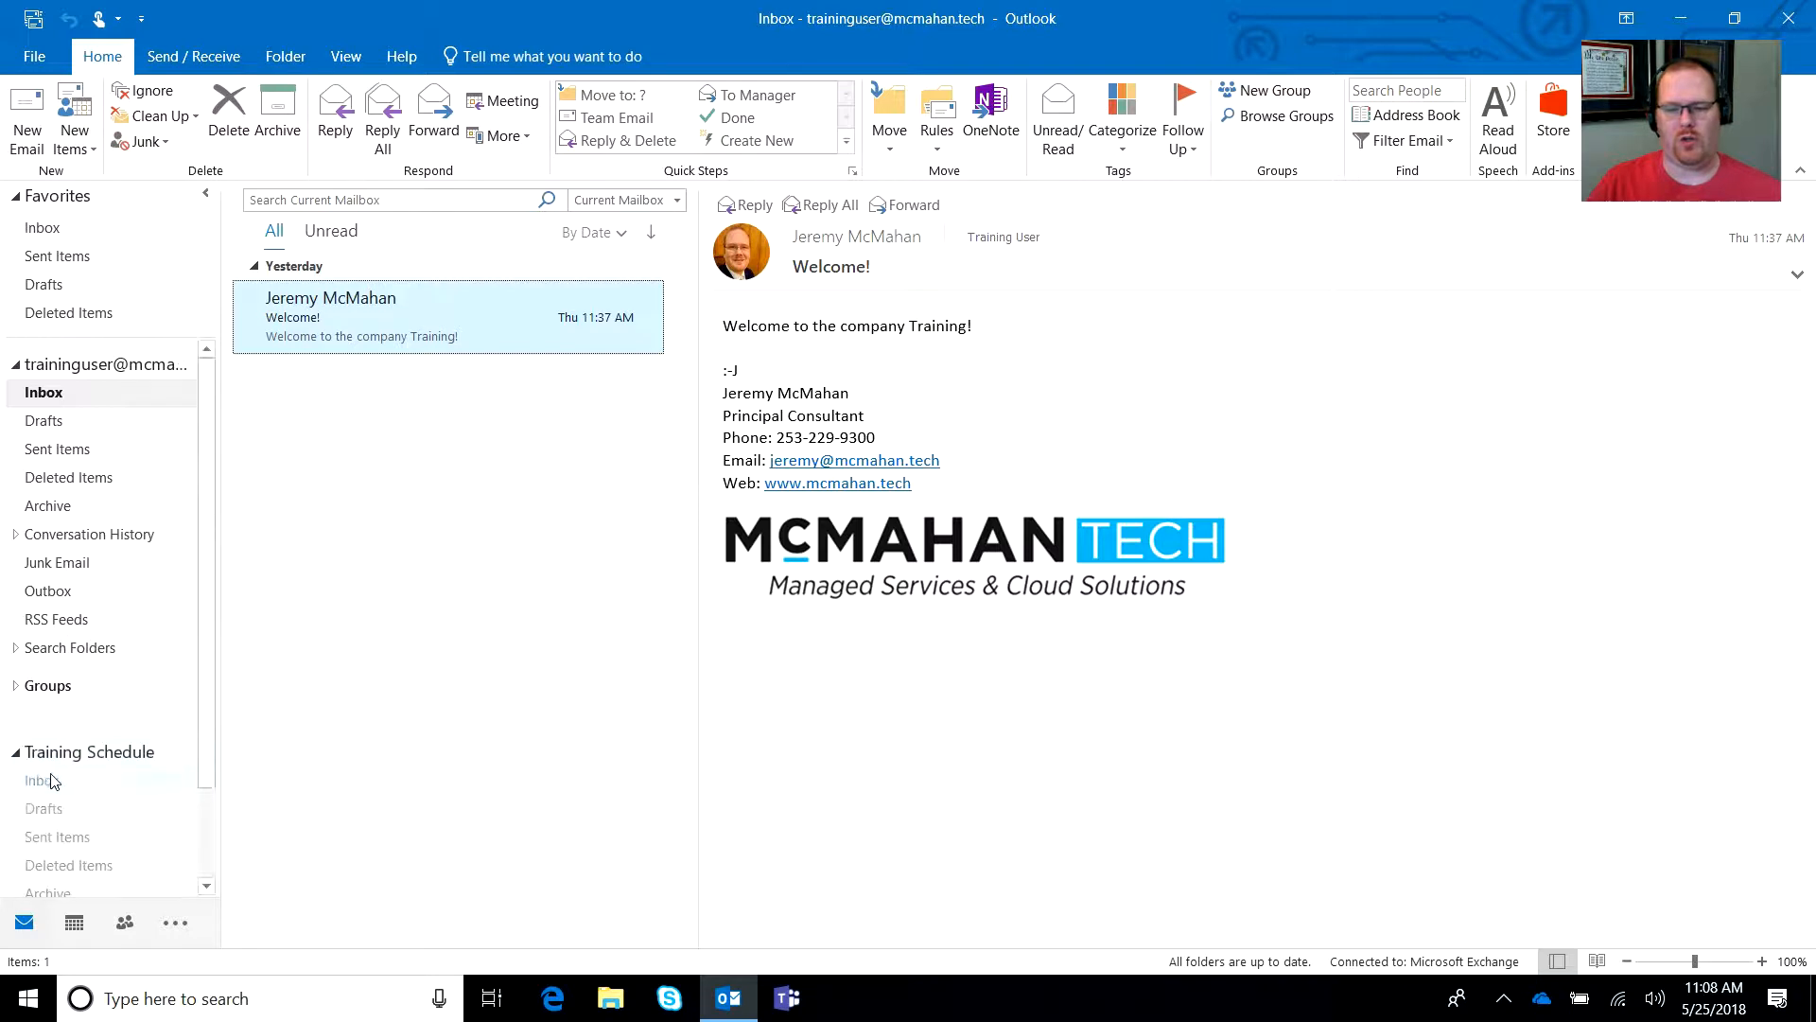
pyautogui.click(34, 774)
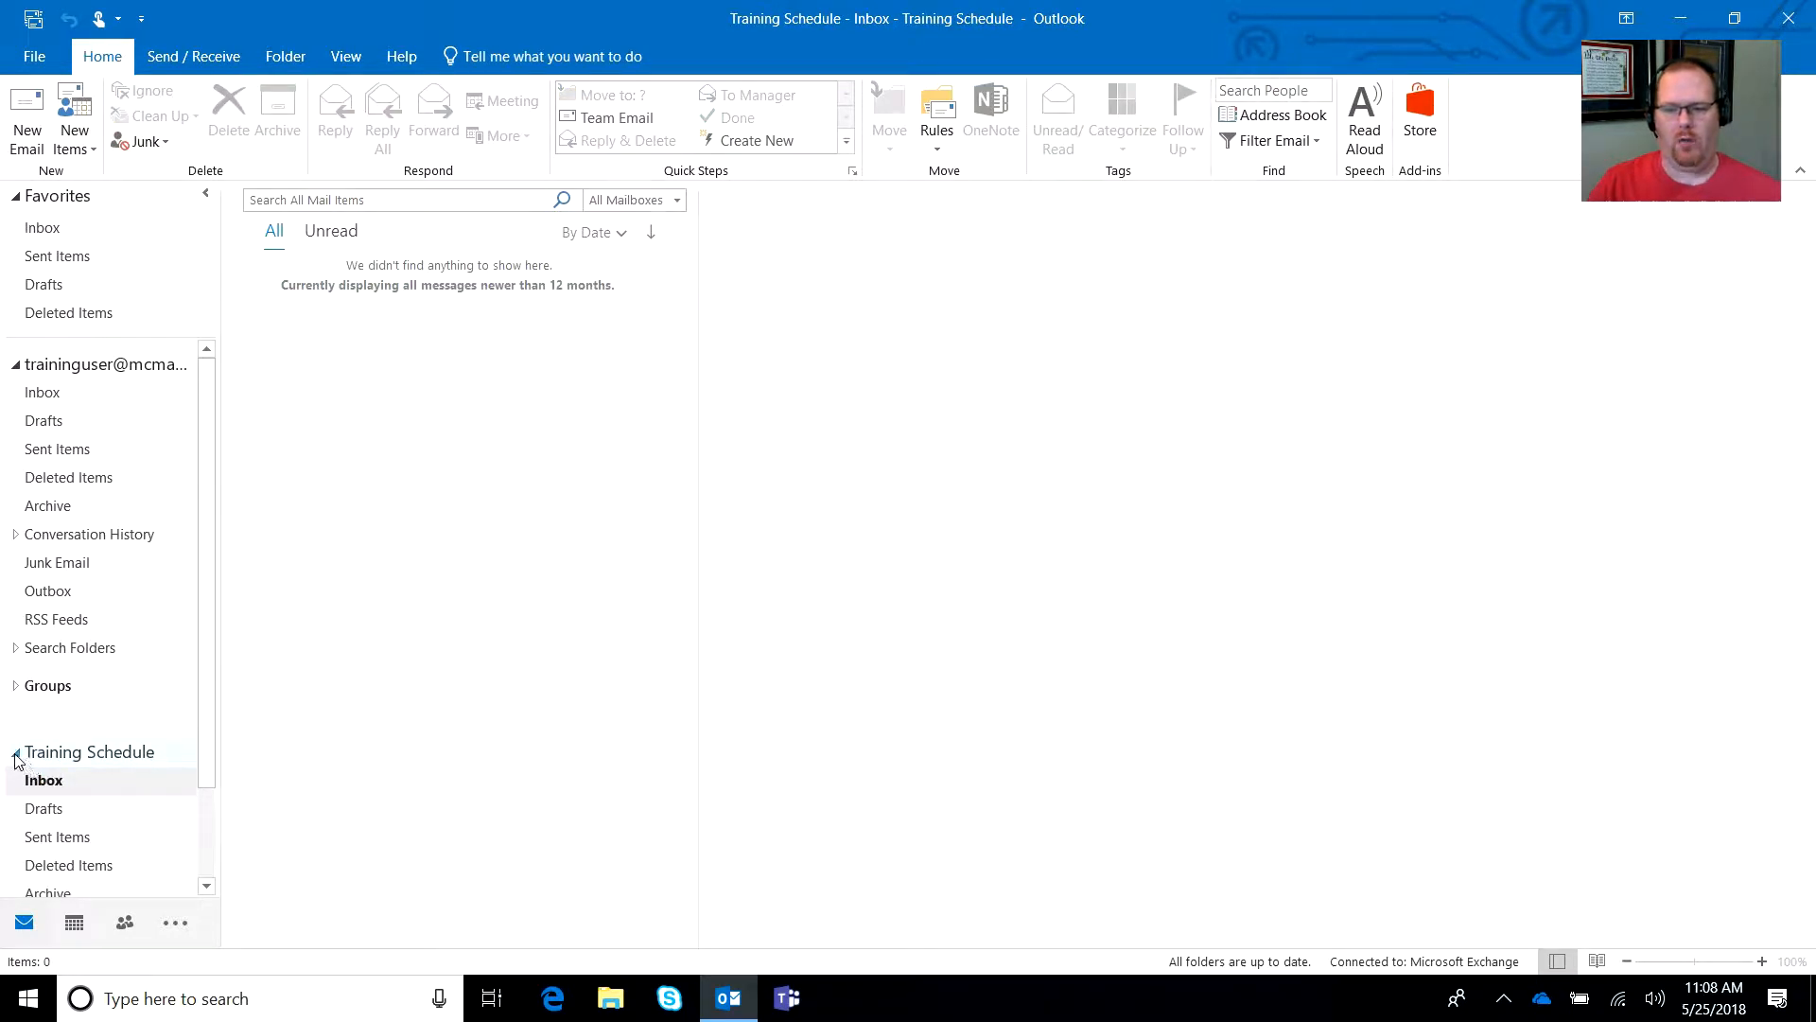
pyautogui.click(16, 753)
# Switch to the calendar view and show only the Training Schedule calendar, closing the user's own calendar.
pyautogui.moveTo(77, 927)
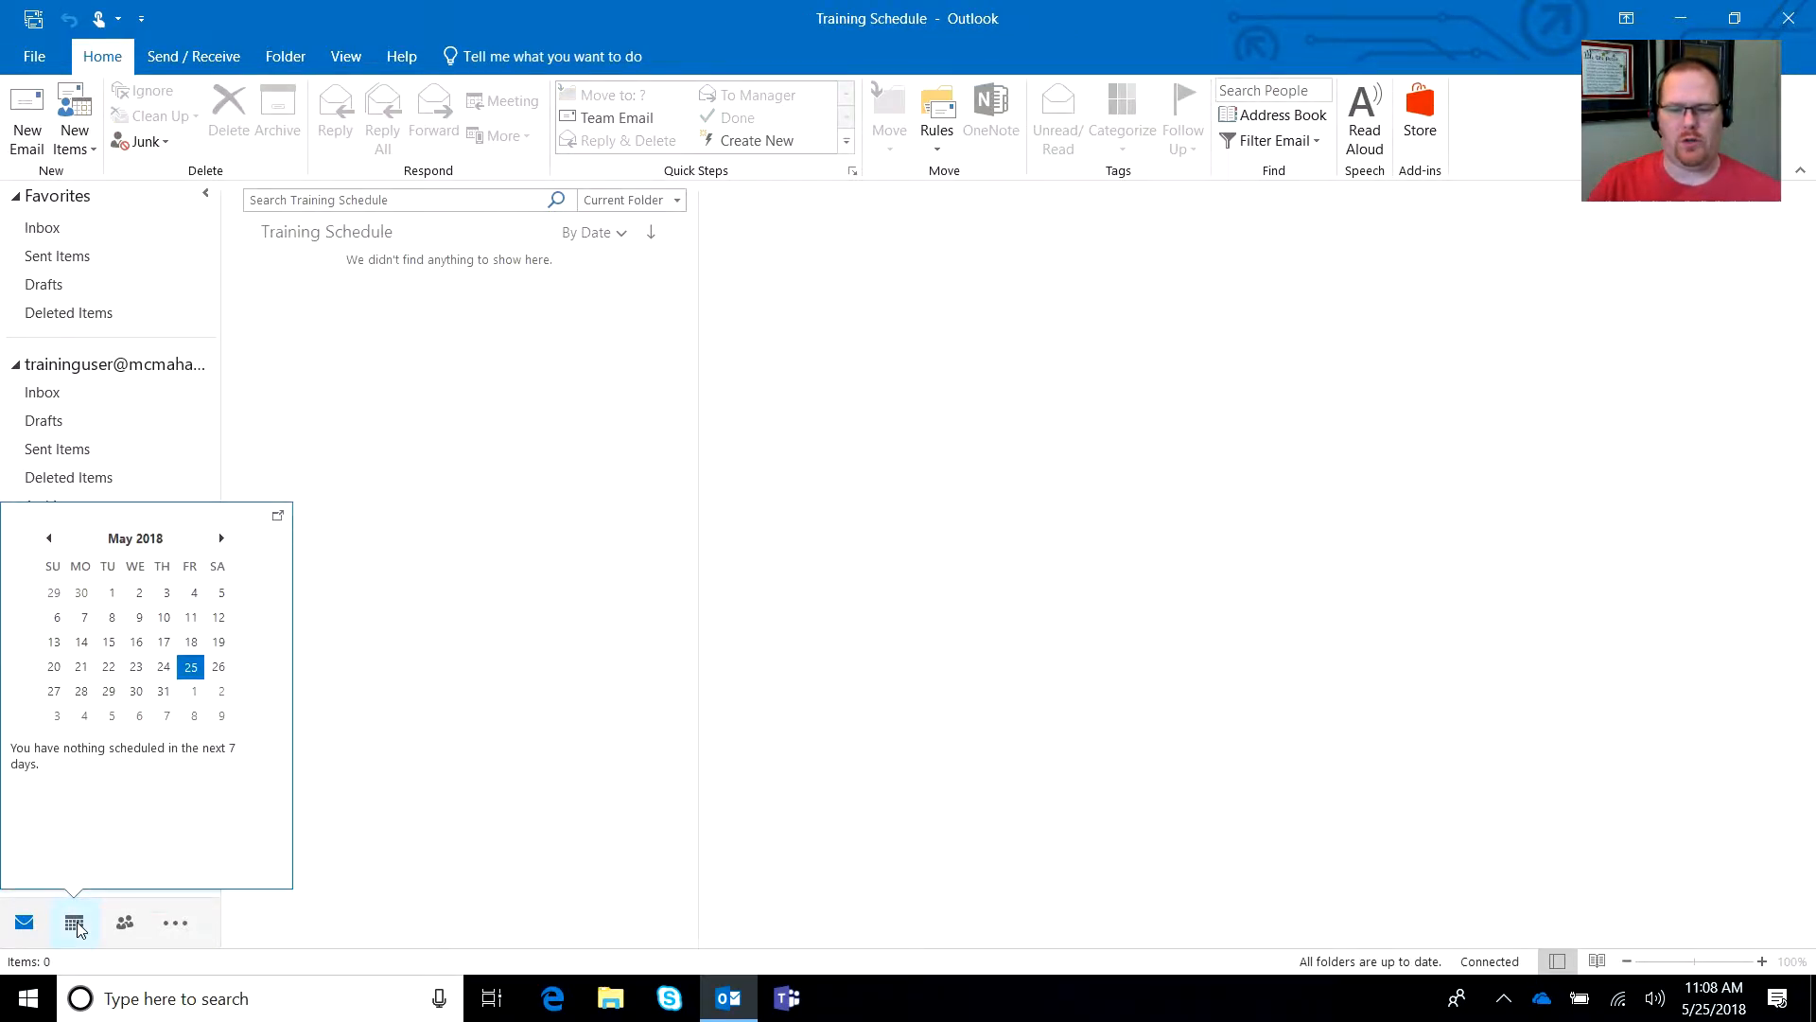
pyautogui.click(74, 923)
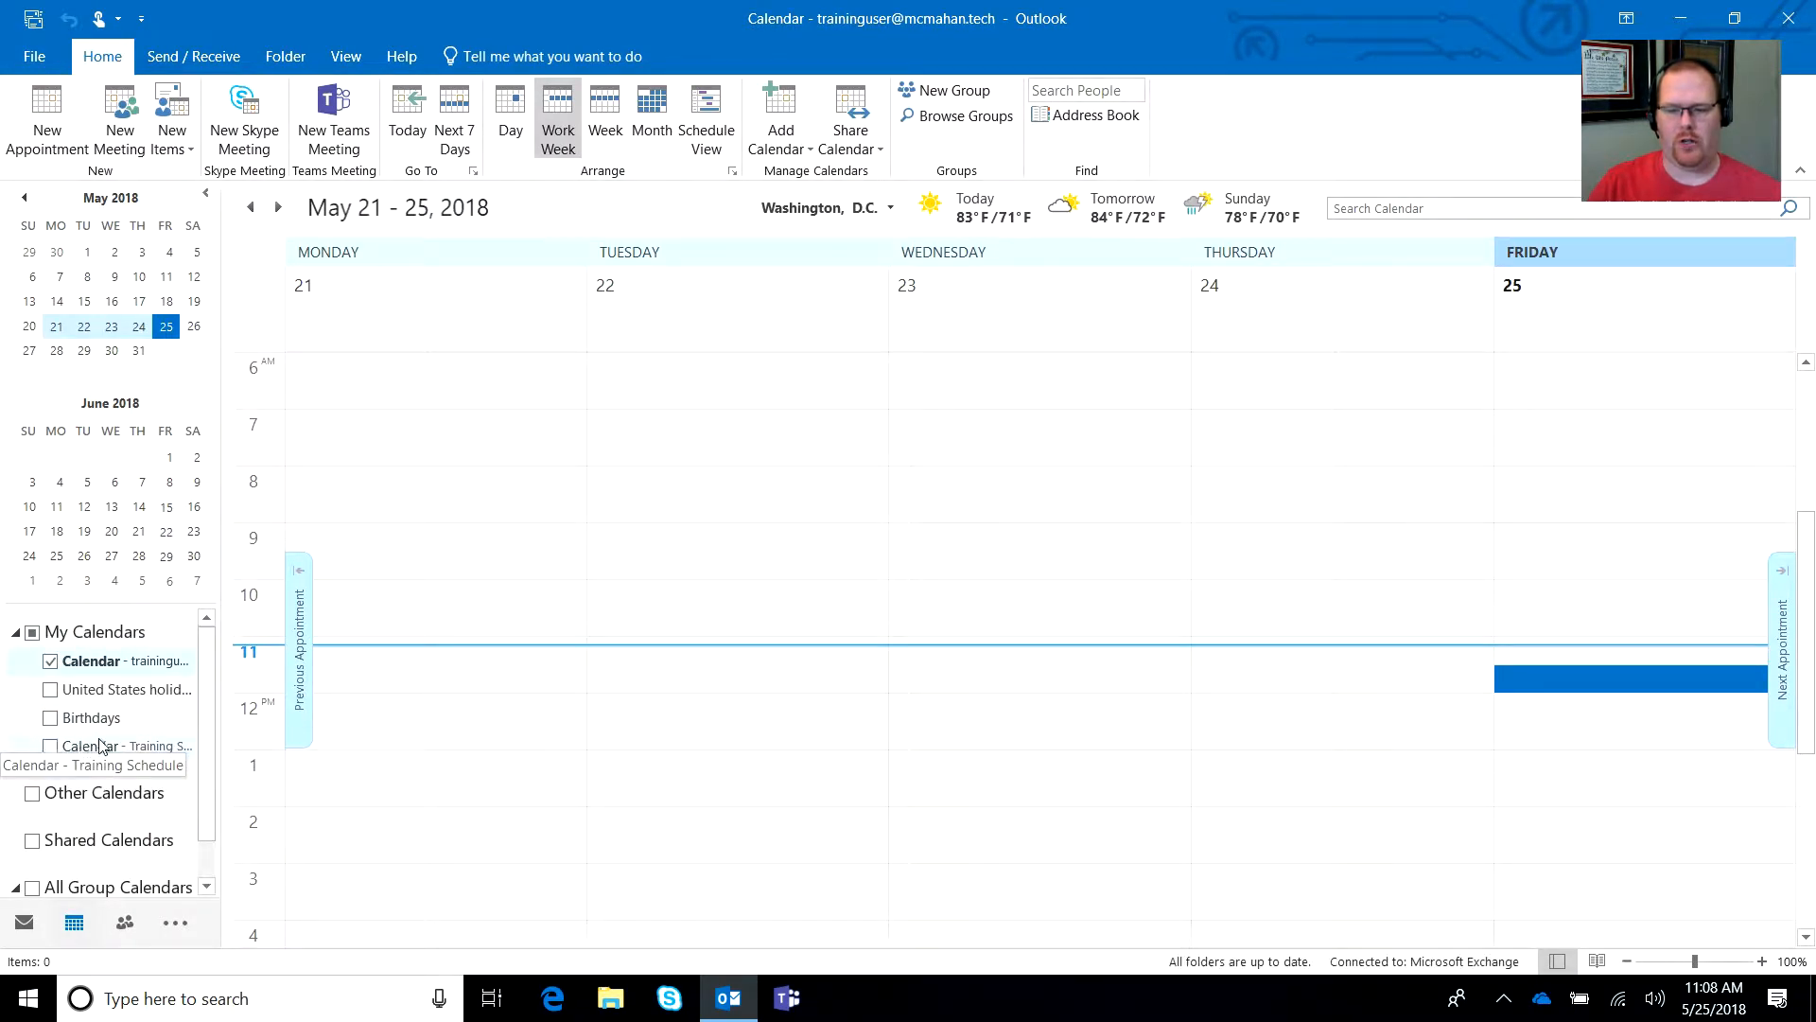
pyautogui.click(50, 746)
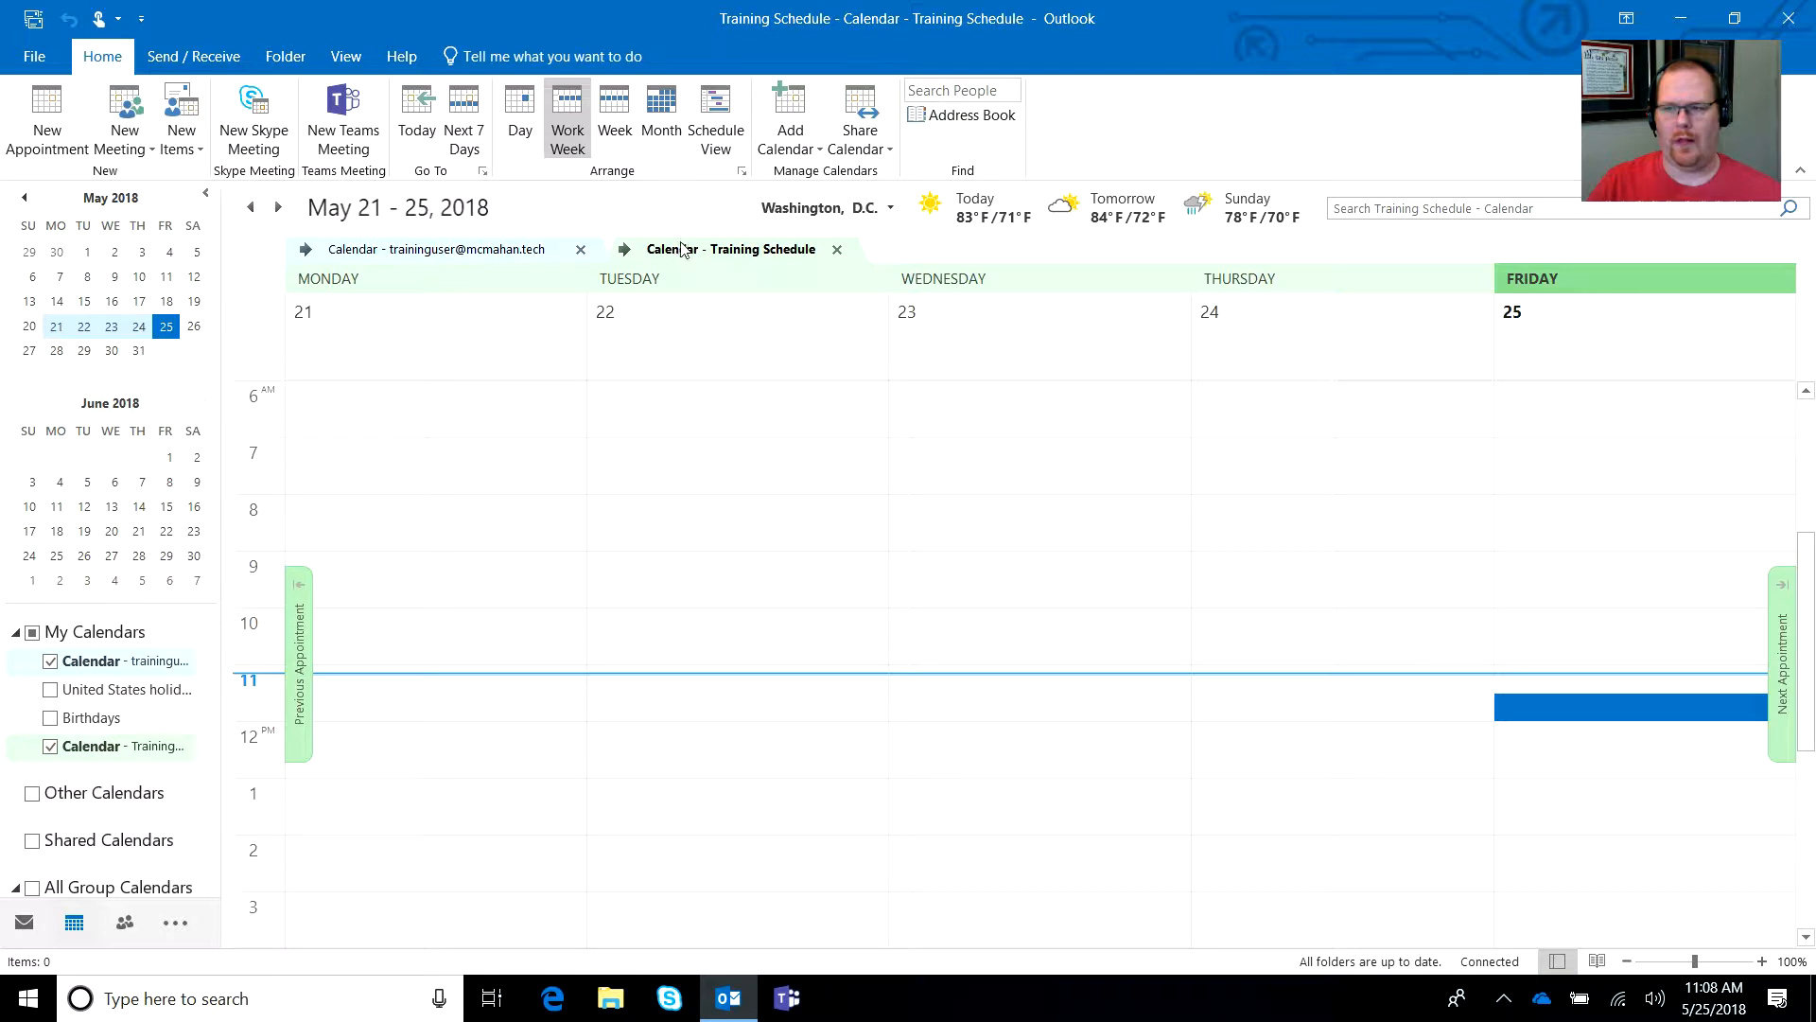
pyautogui.click(581, 250)
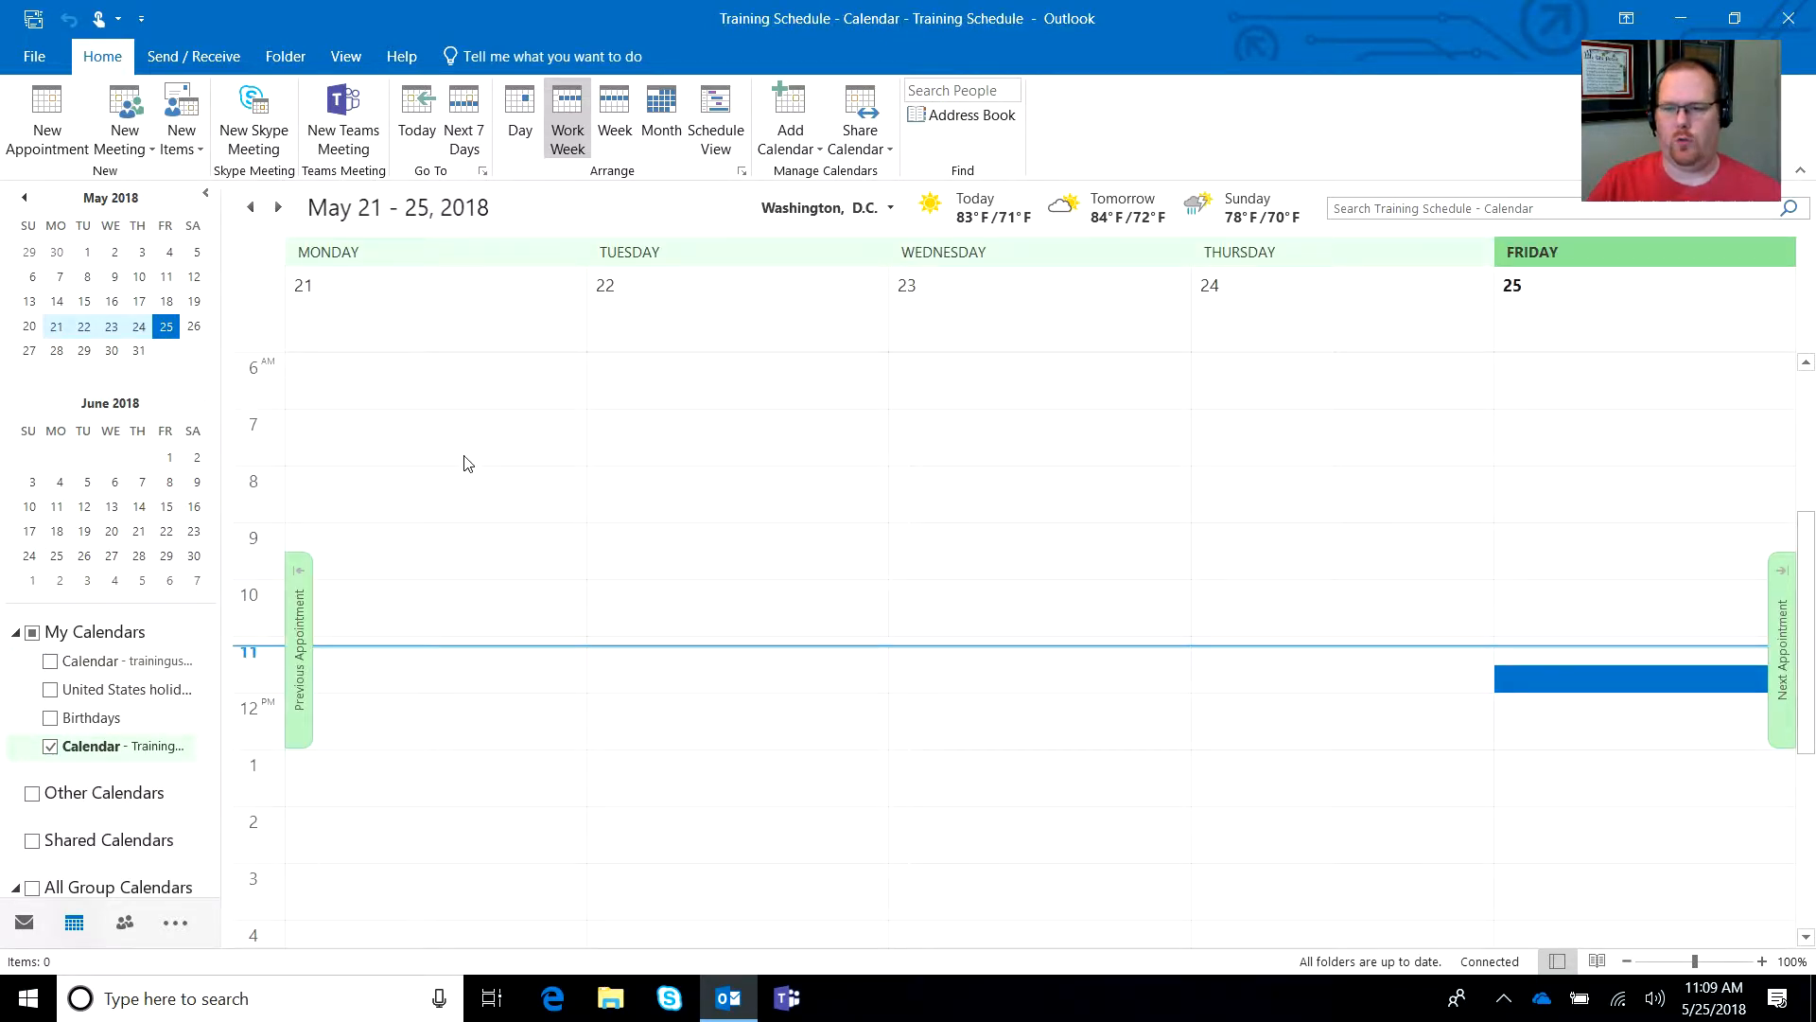
# Create a new meeting for Monday 5/28/2018, 6:00 AM to 7:00 AM, and invite Training Crew.
pyautogui.click(279, 207)
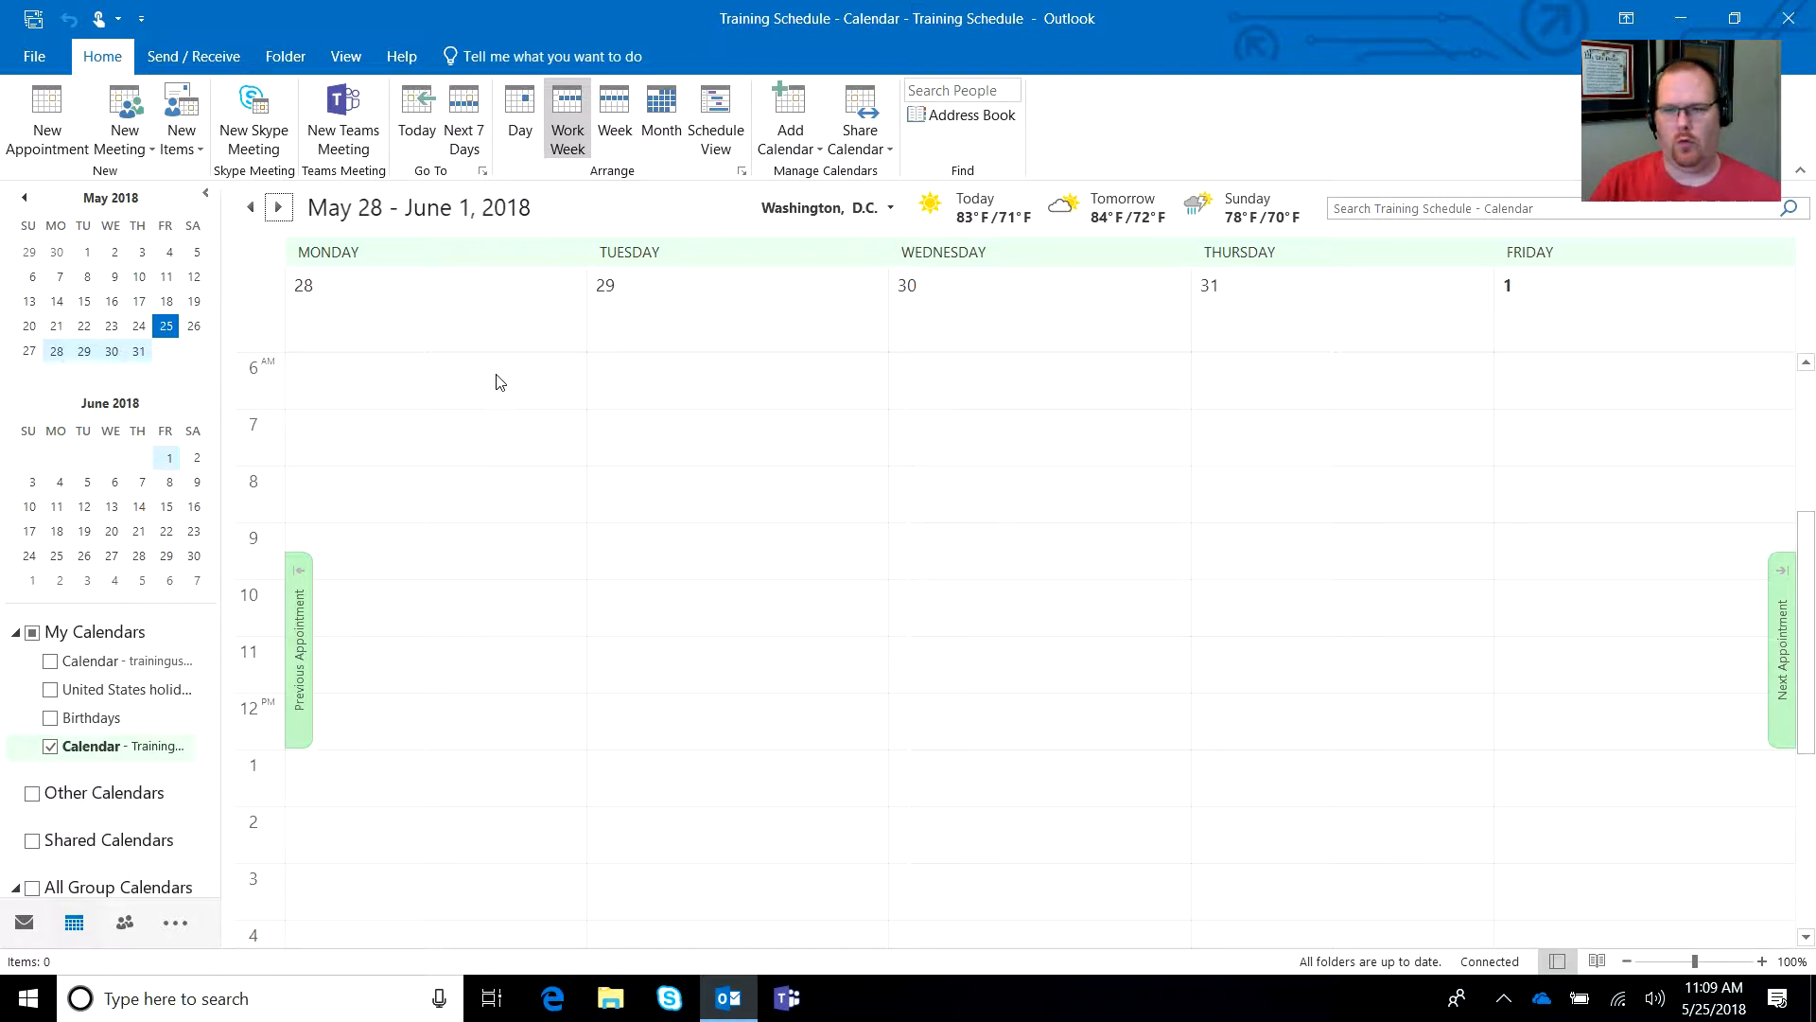
pyautogui.moveTo(497, 379); pyautogui.dragTo(492, 384)
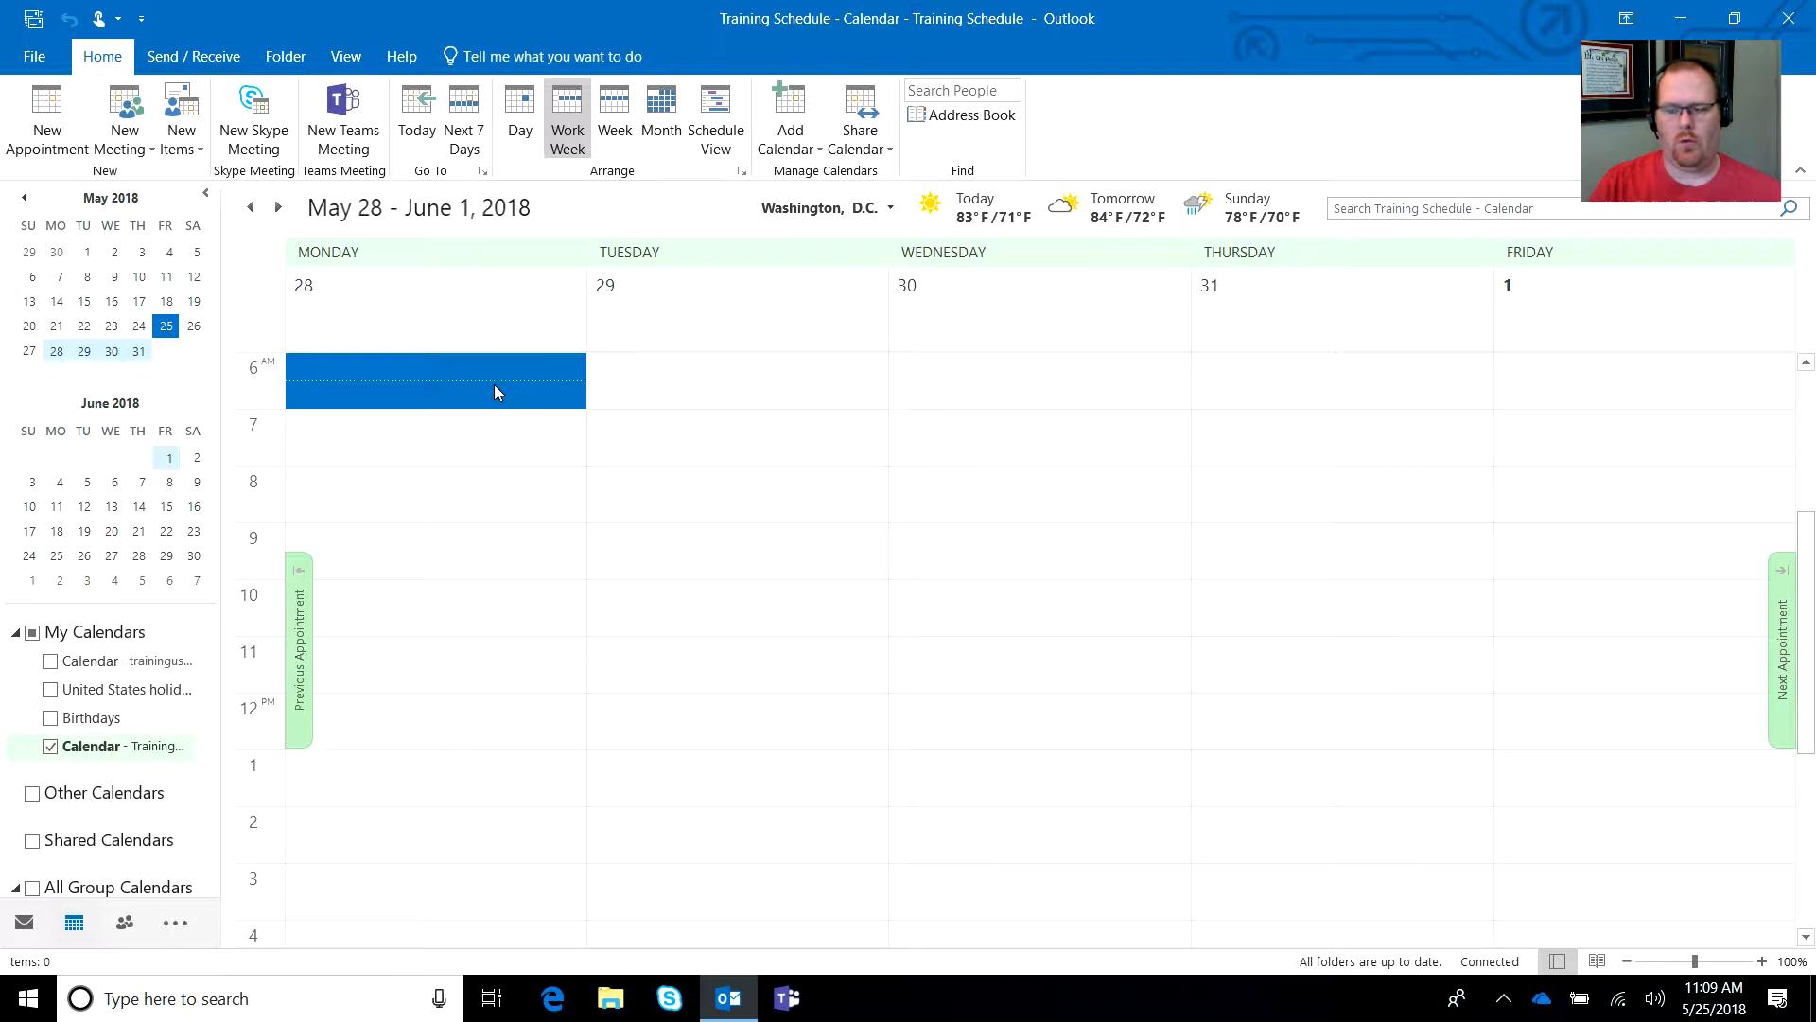
pyautogui.click(129, 147)
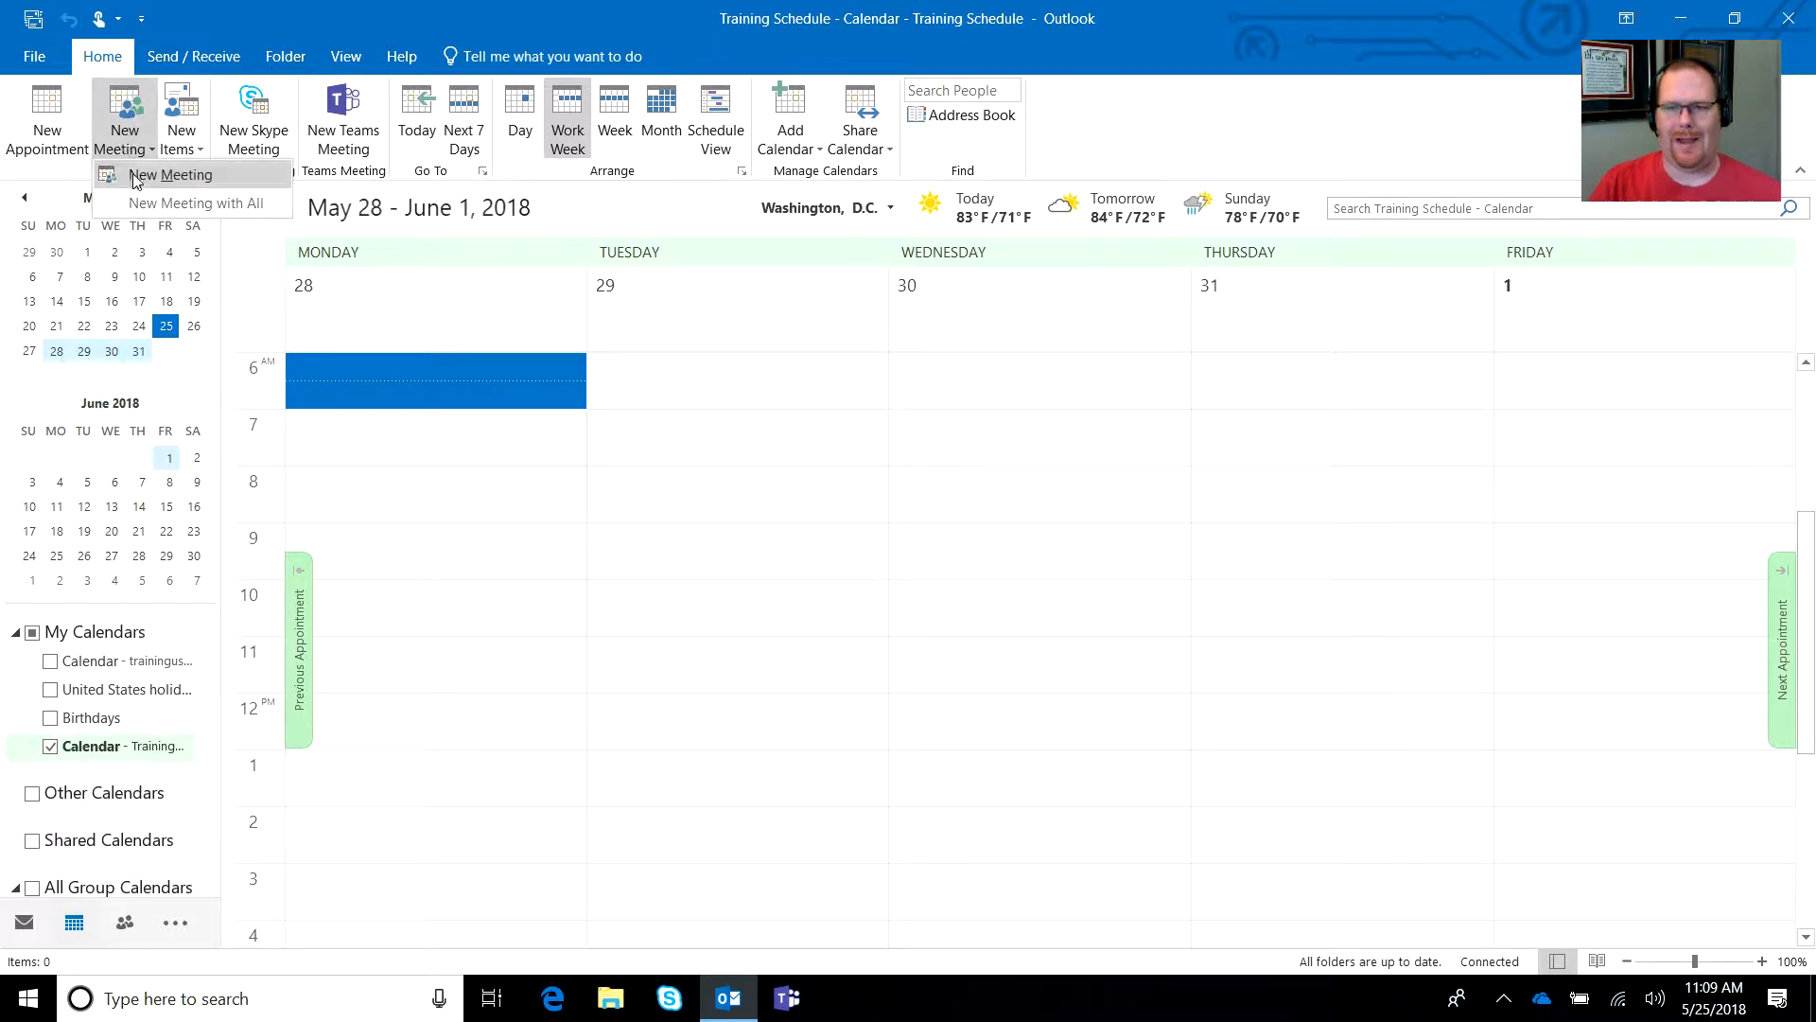
pyautogui.click(139, 174)
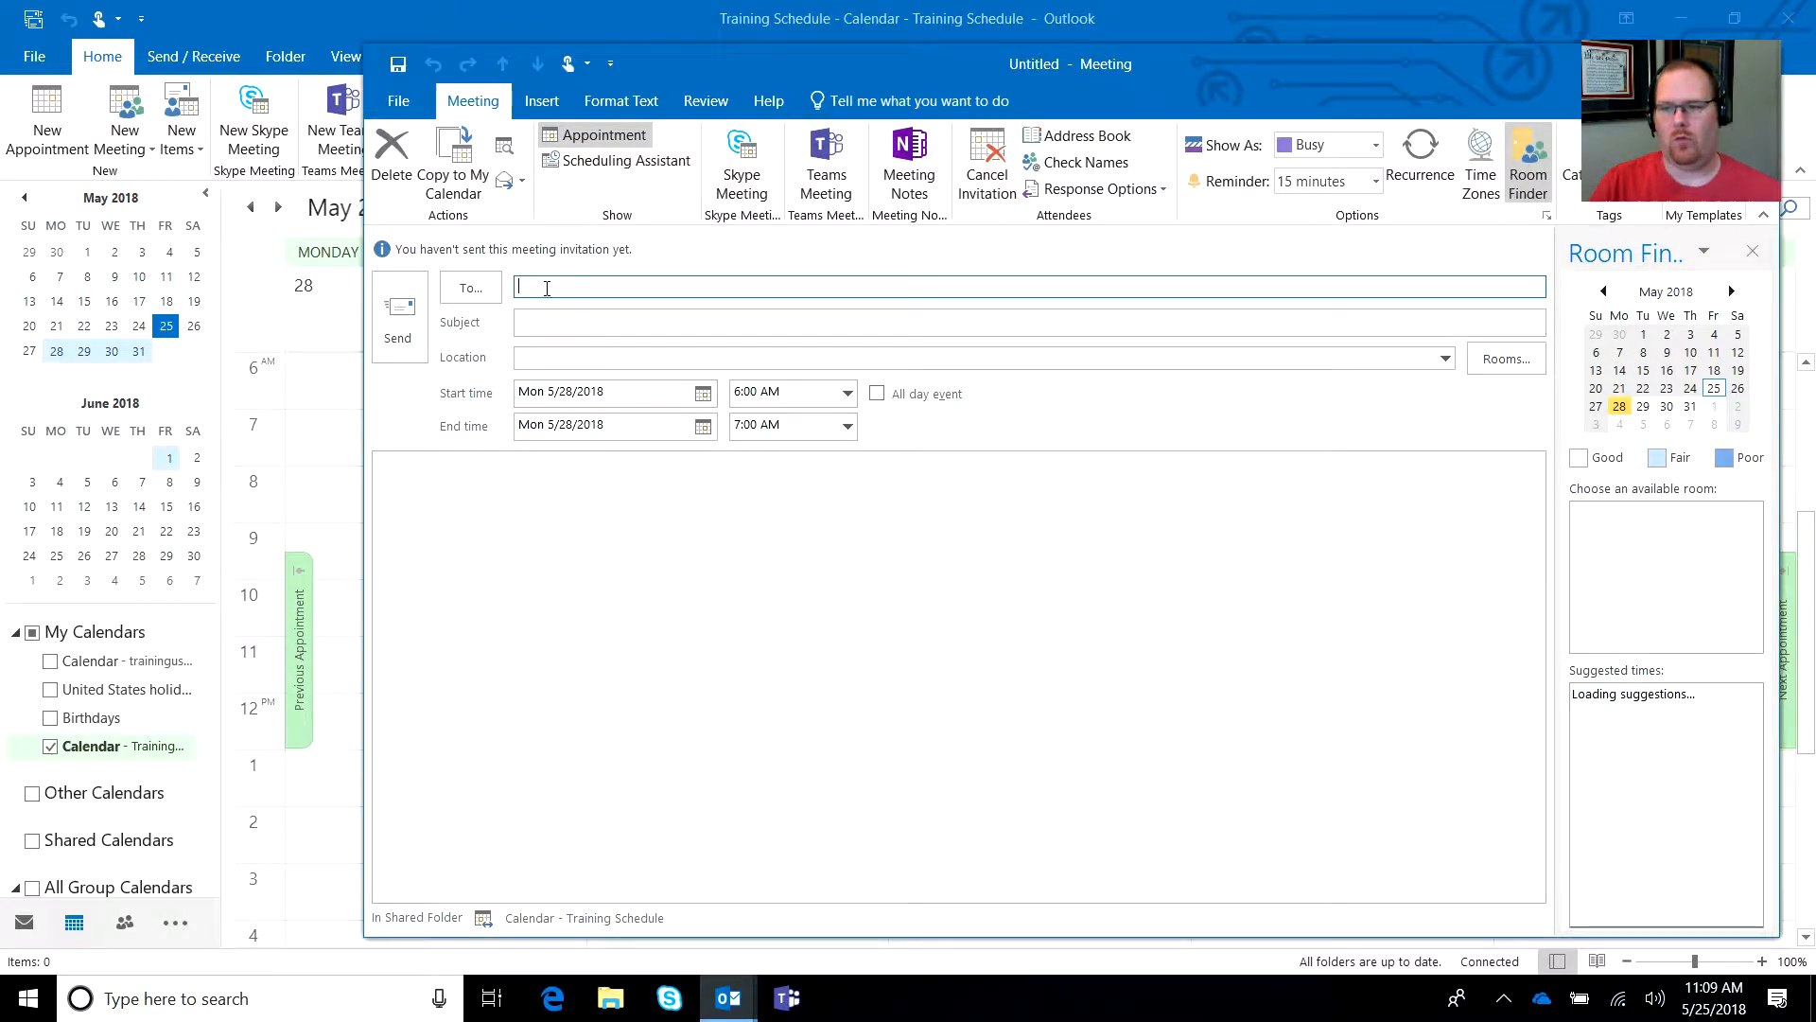
pyautogui.click(547, 289)
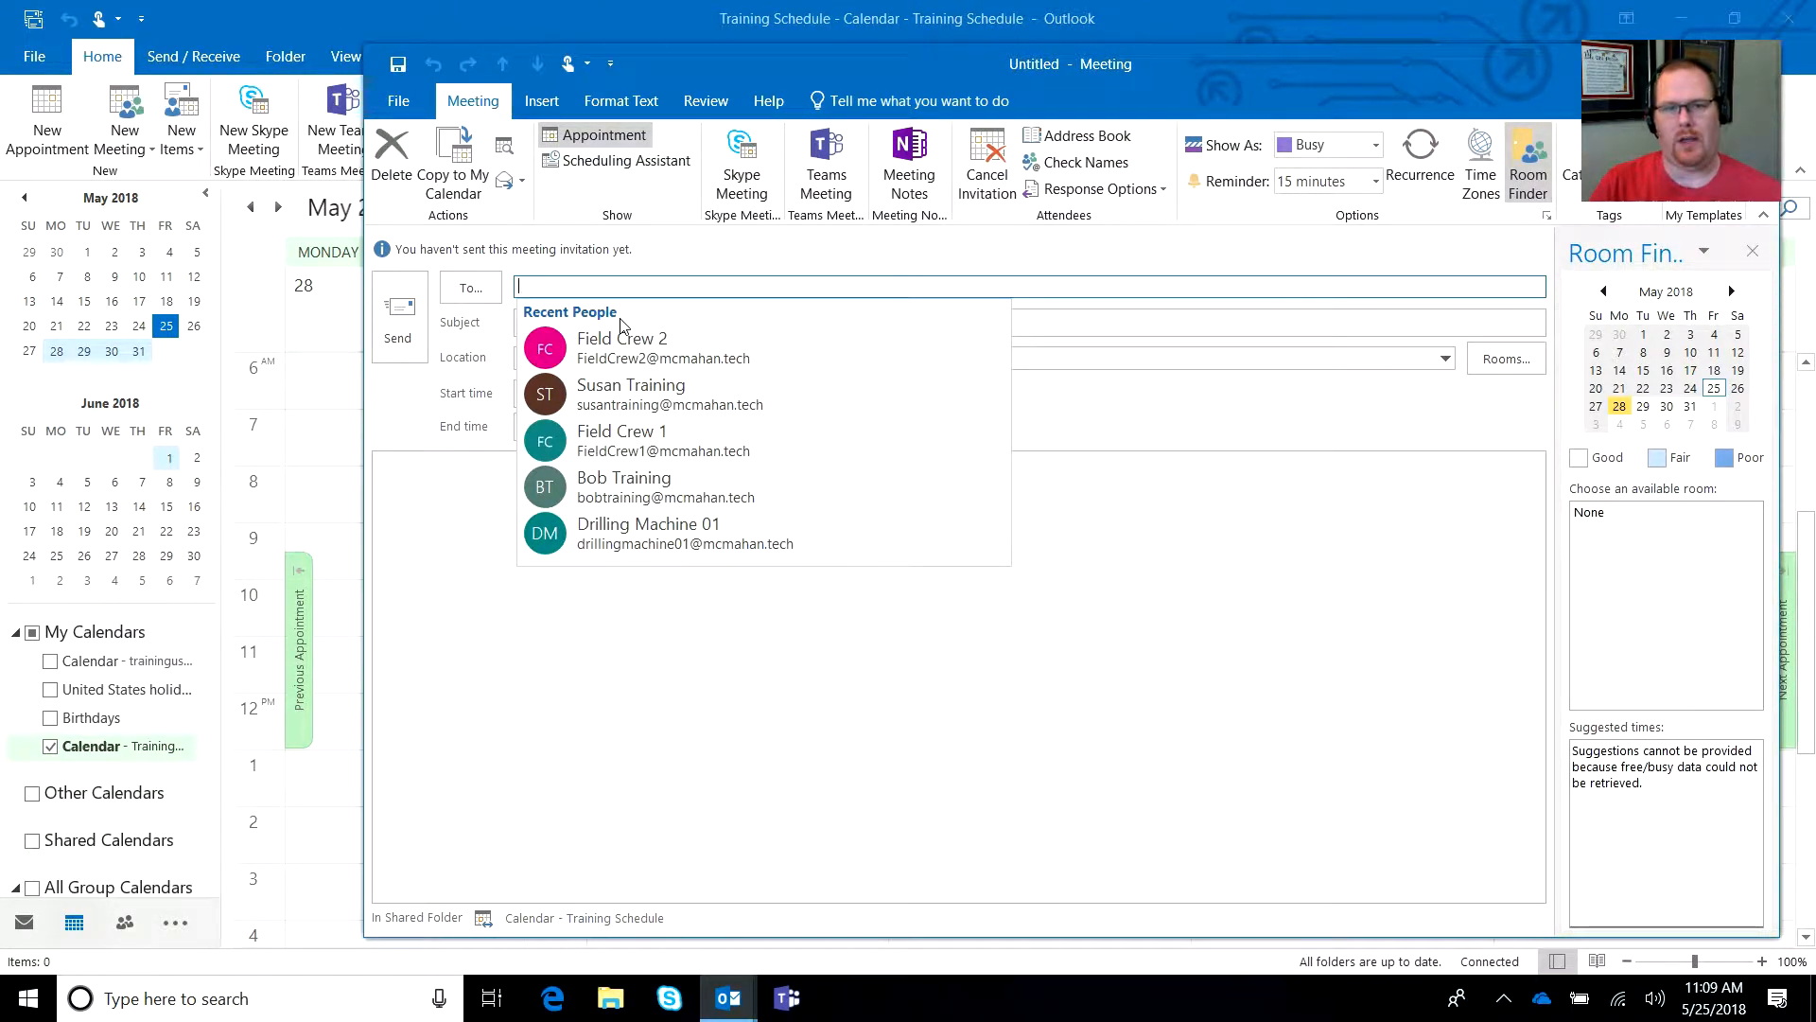
pyautogui.write('train')
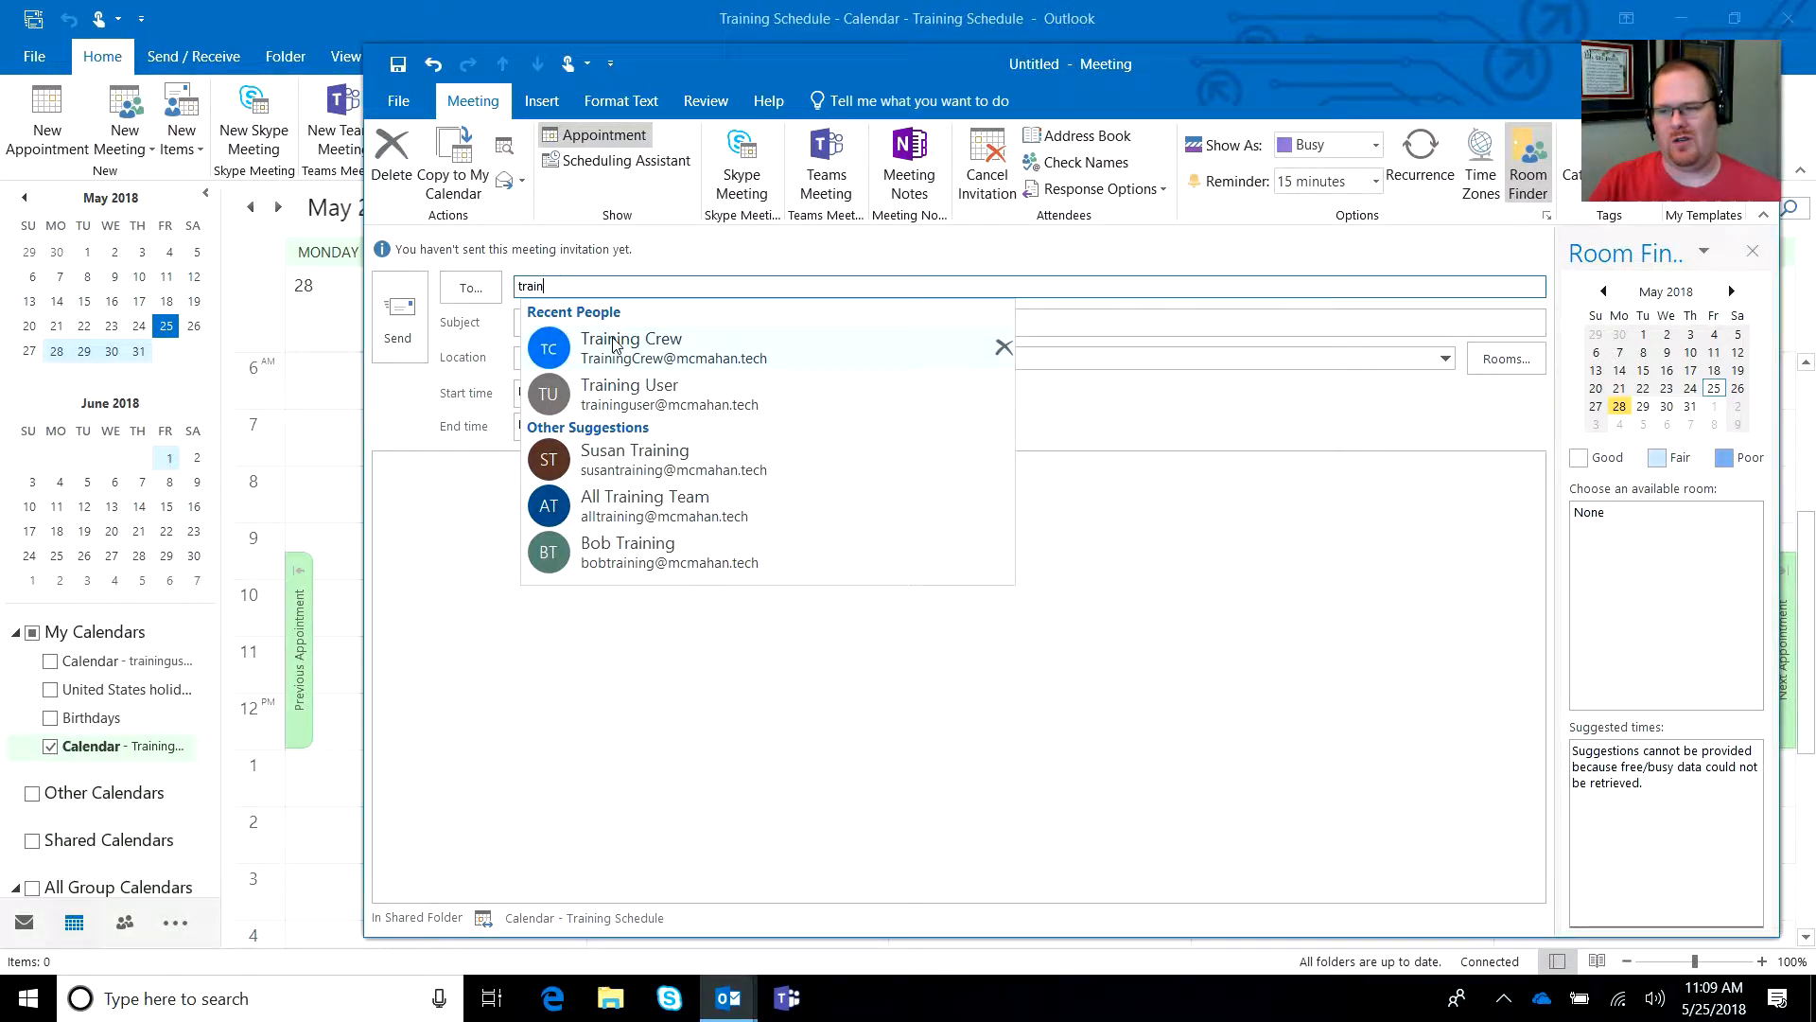
pyautogui.click(613, 343)
# Set the meeting's subject to "Weekly Meeting" and its location to "HQ".
pyautogui.click(578, 324)
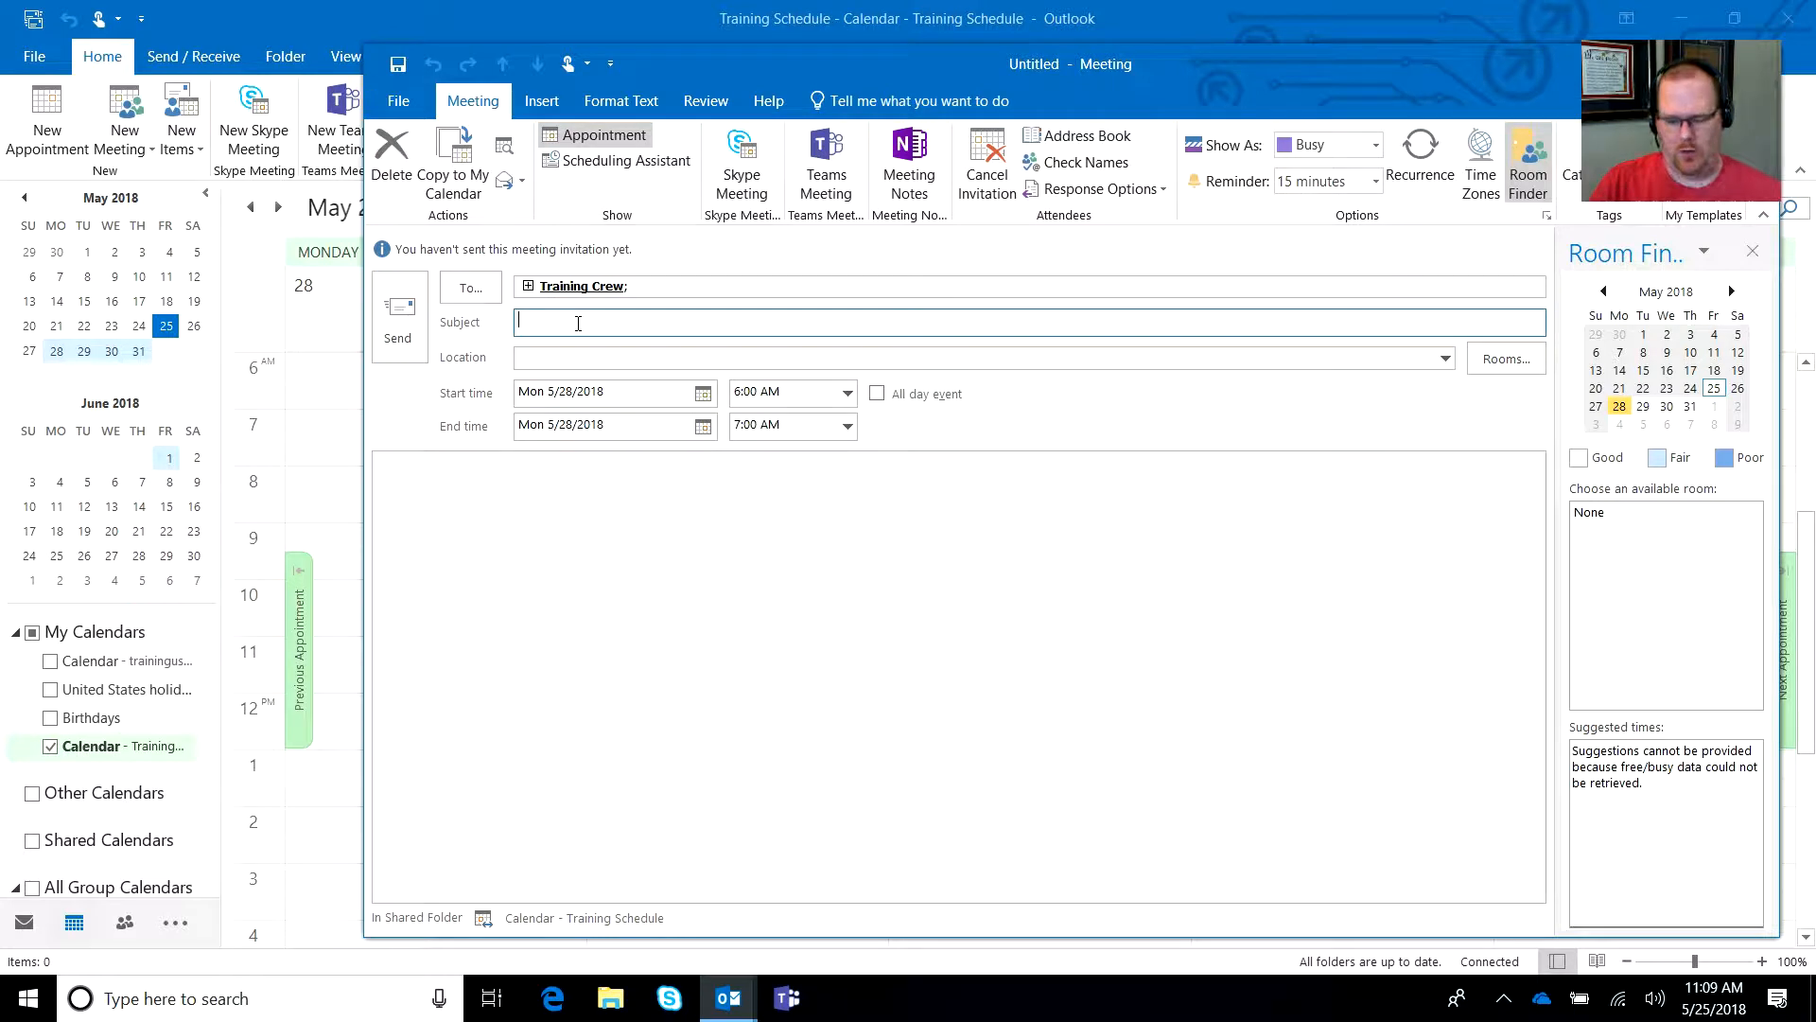
pyautogui.write('Weekly Meeting')
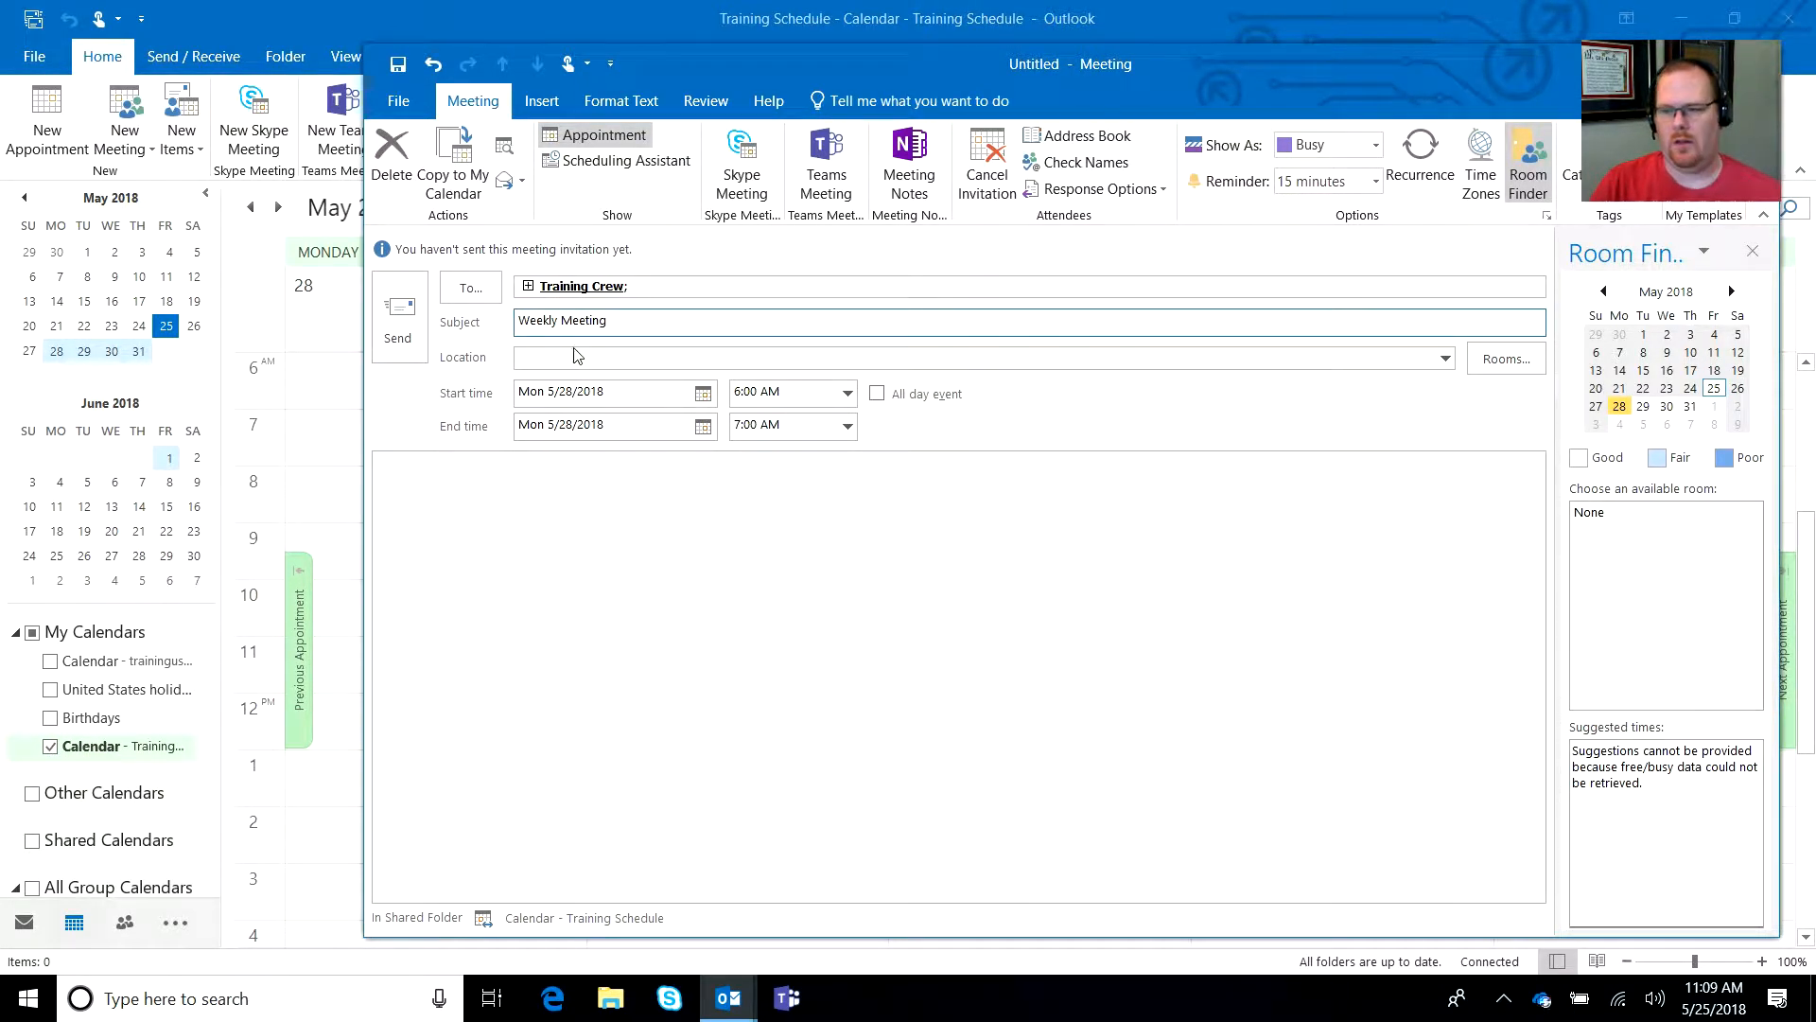
pyautogui.click(545, 360)
pyautogui.click(545, 359)
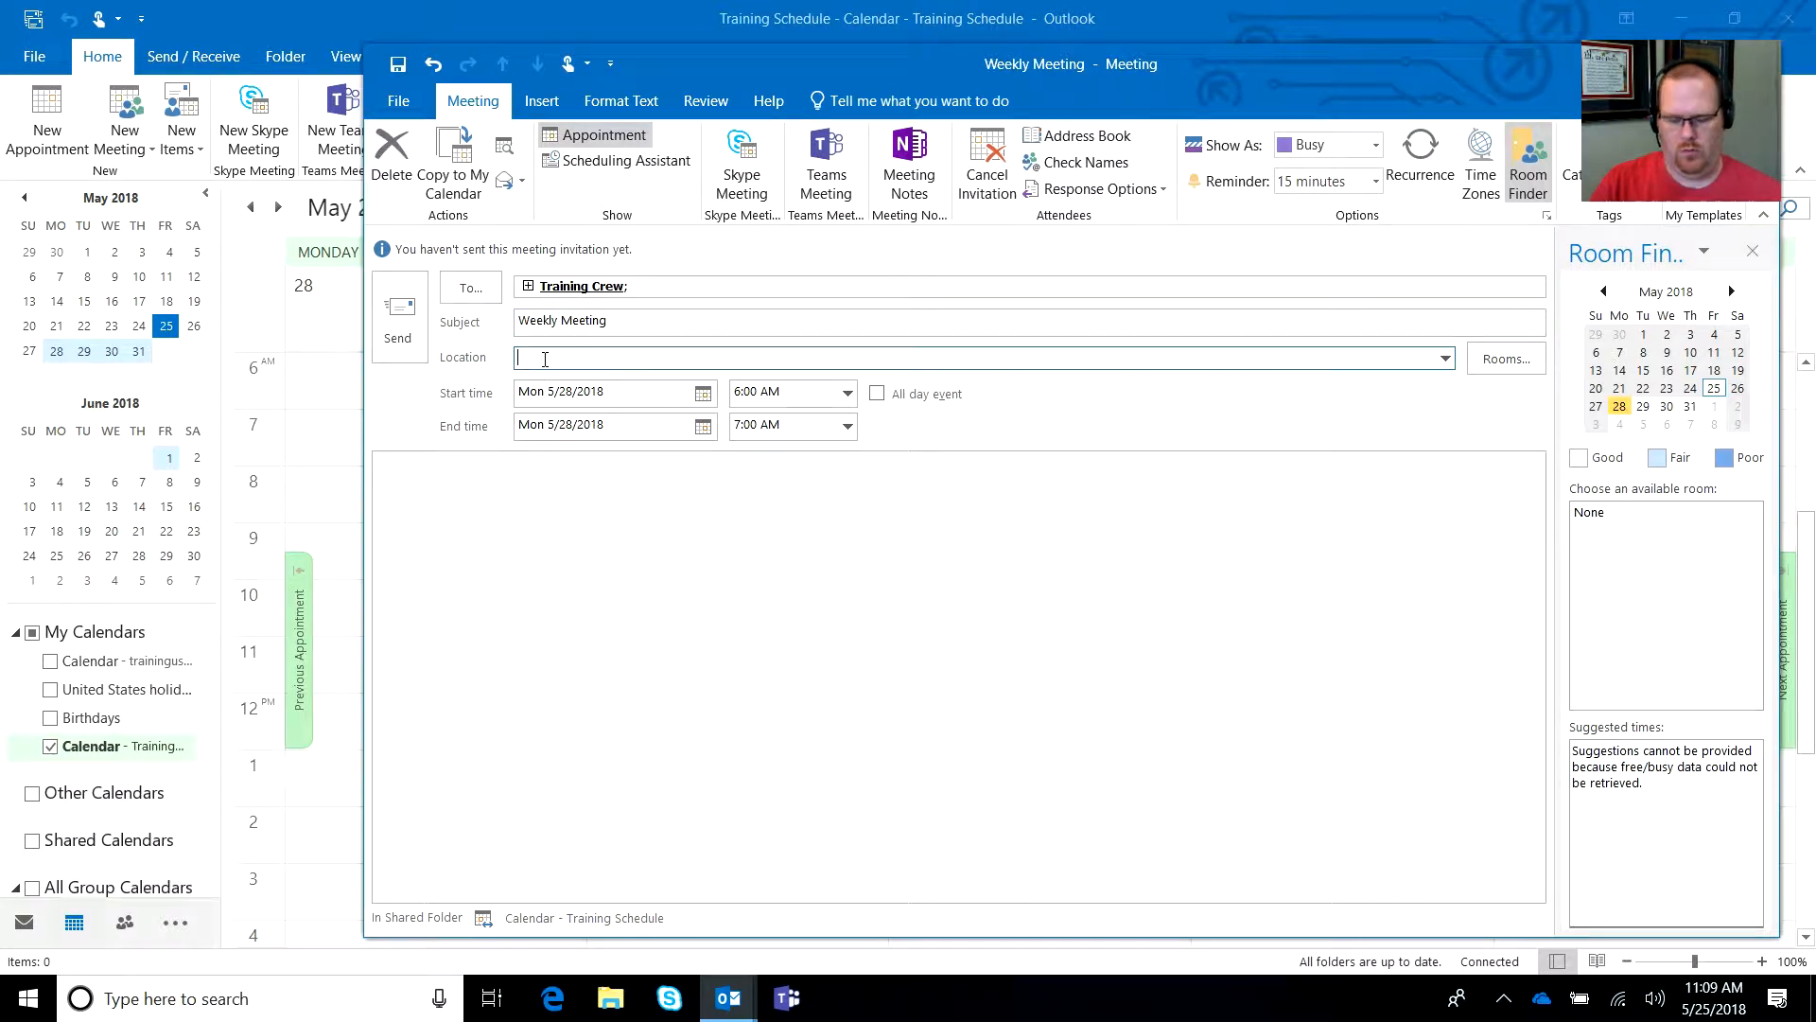
# Write "Don't forget to bring your clipboards." in the meeting body and send the invitation.
pyautogui.click(540, 492)
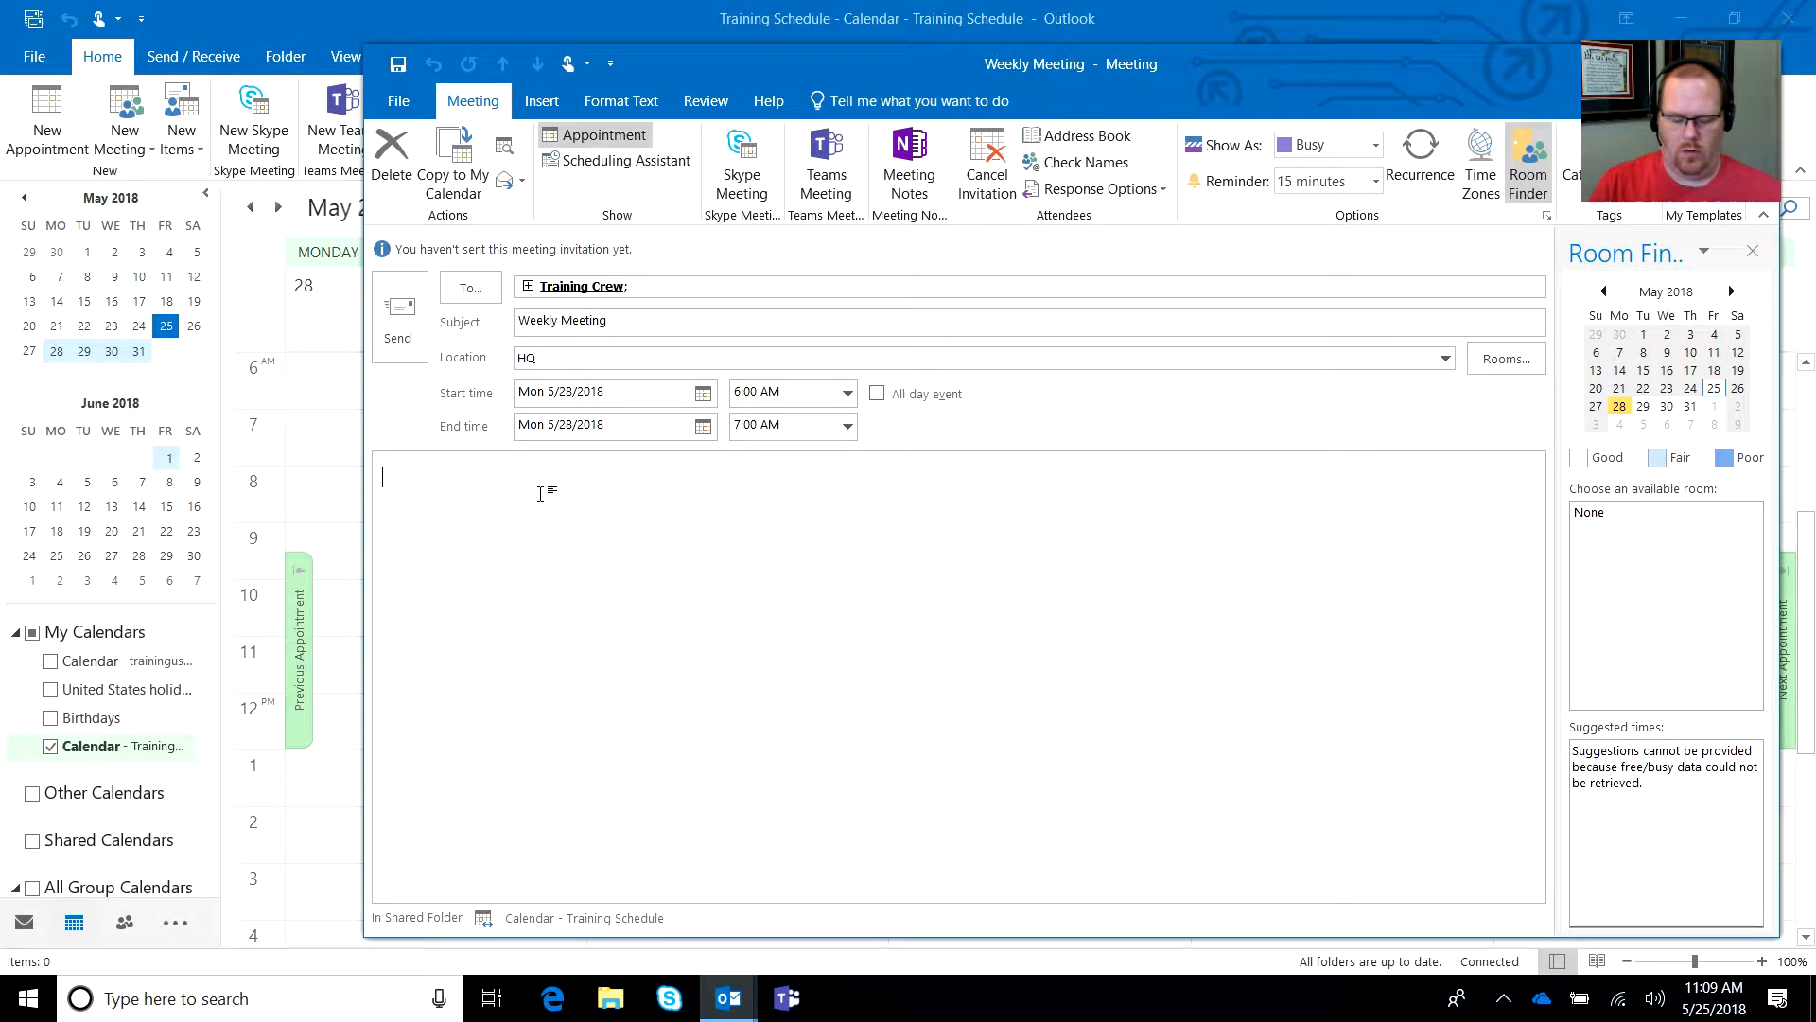
pyautogui.write("Don't forget to bring you")
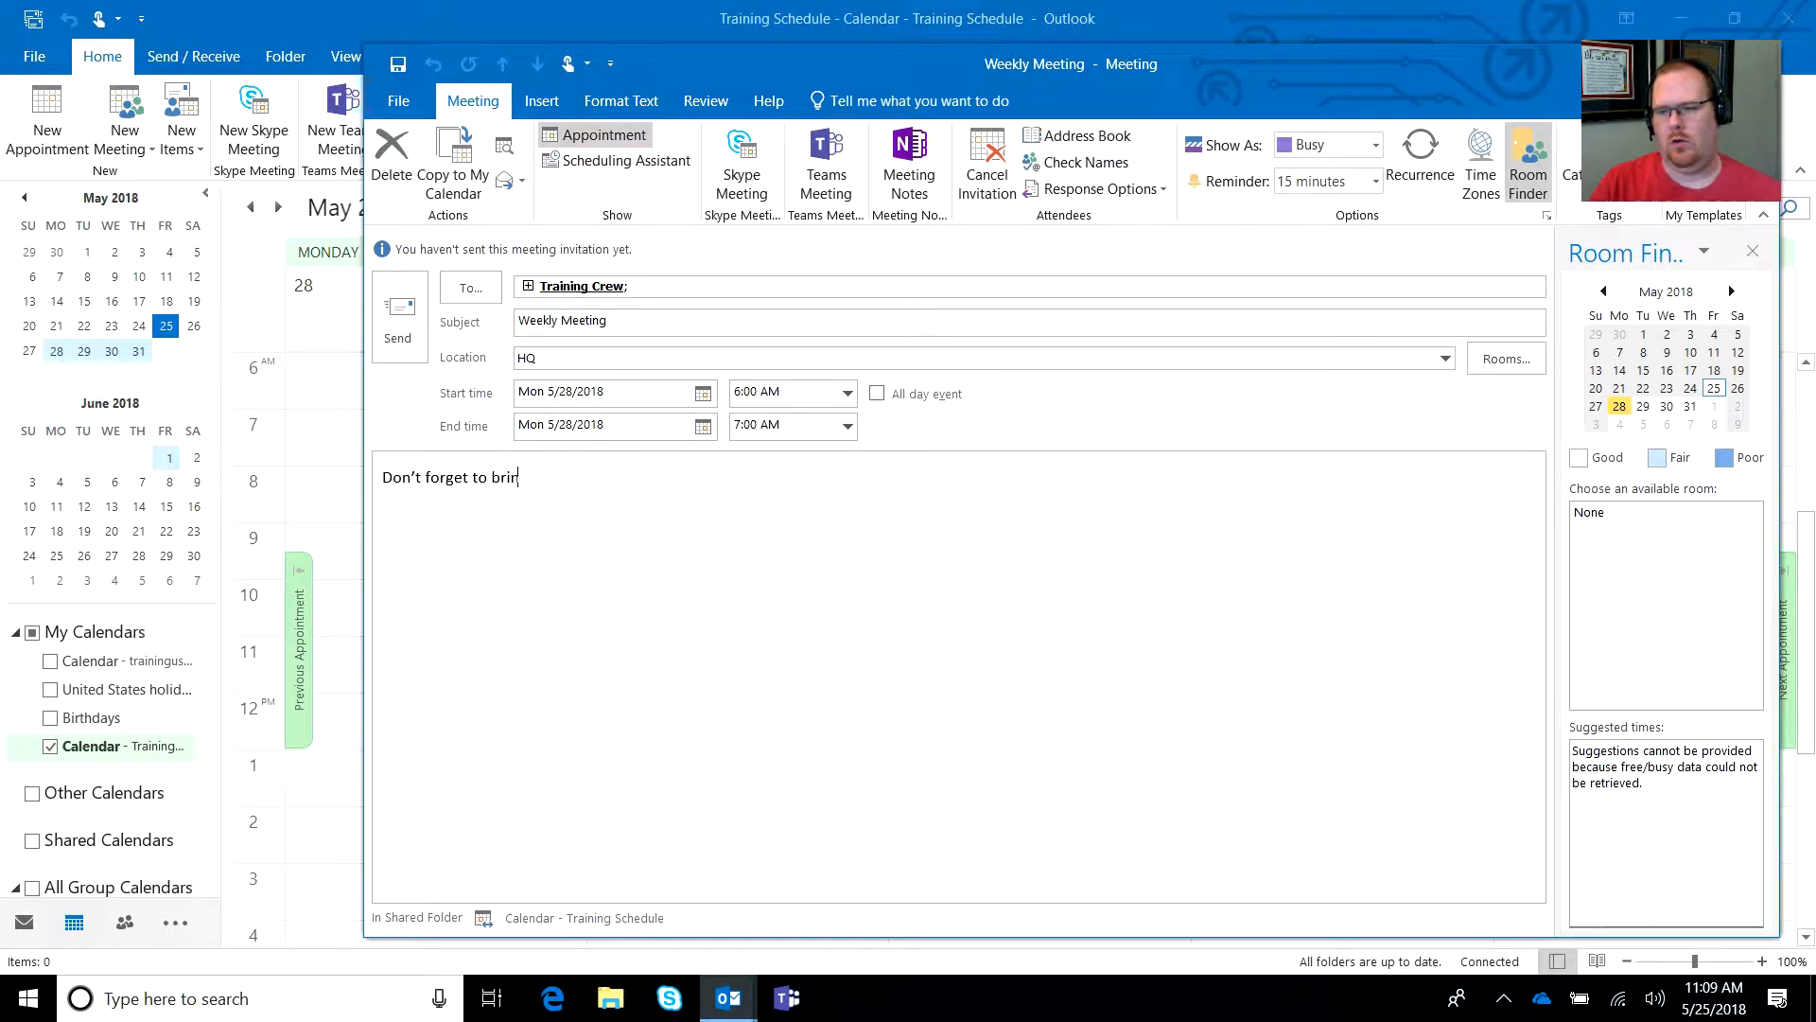
pyautogui.write('r clipboards.')
pyautogui.press('Return')
pyautogui.hotkey('alt', 's')
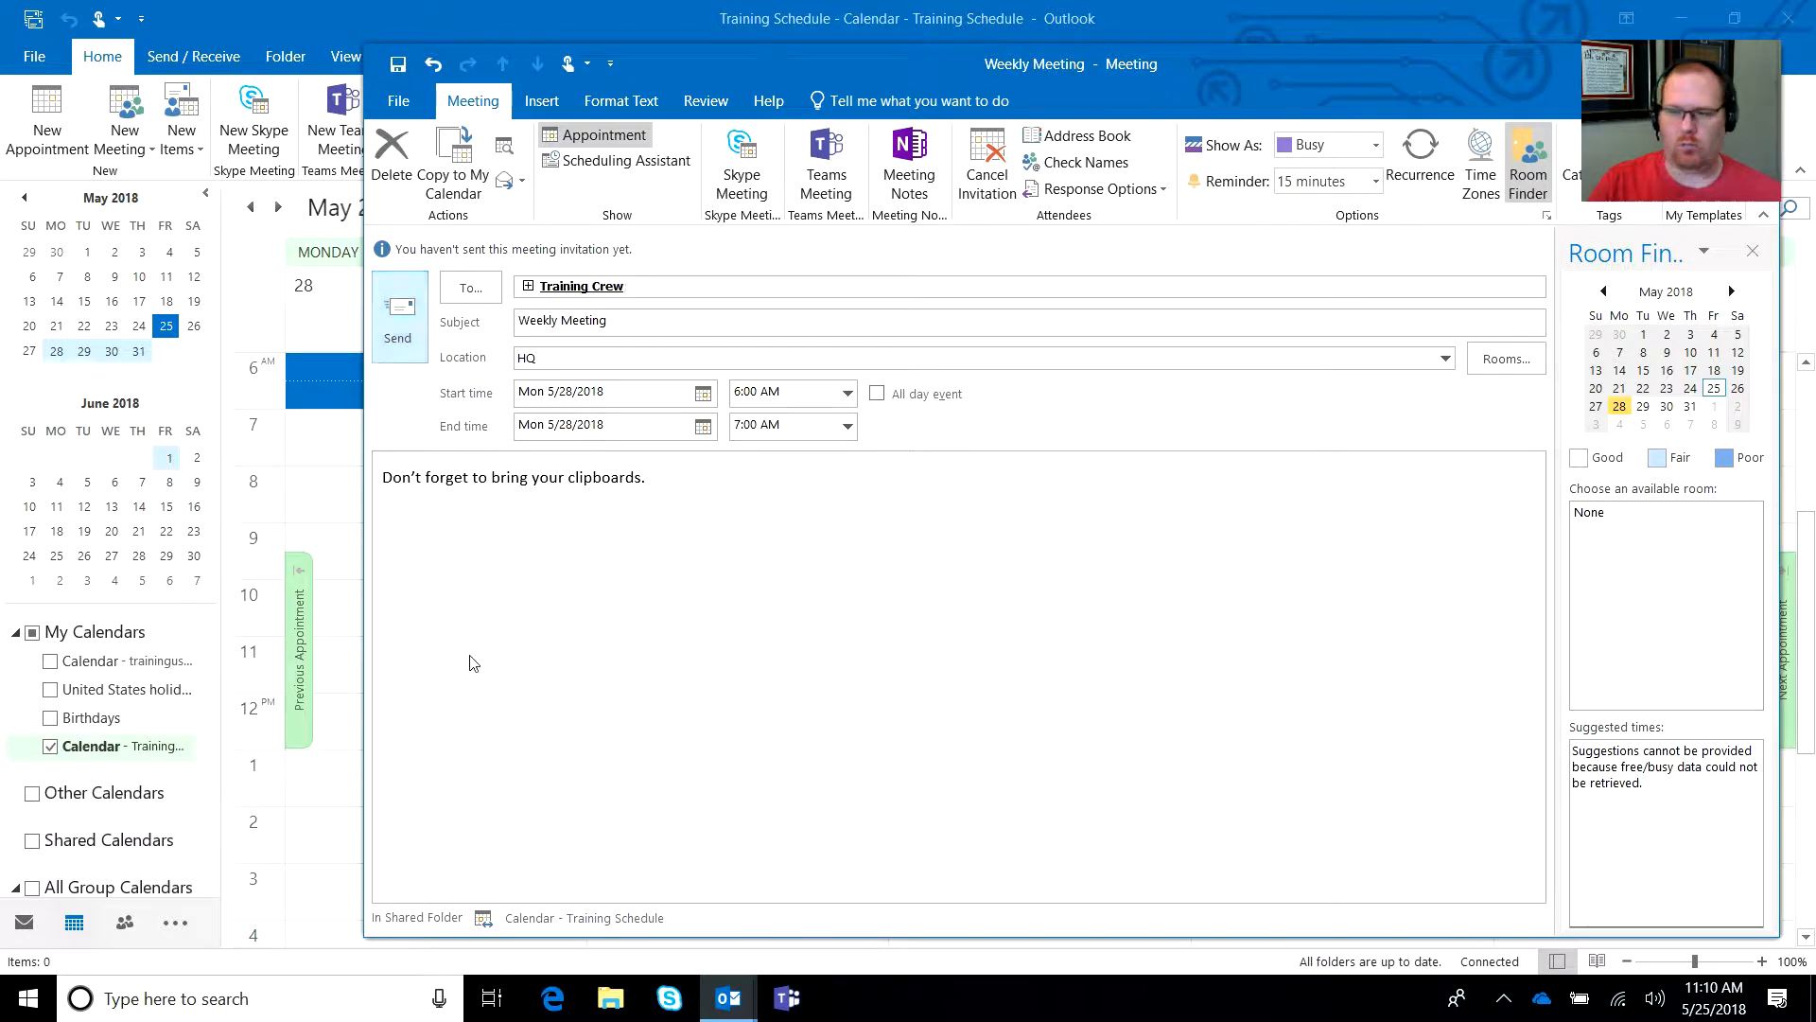
pyautogui.hotkey('alt', 's')
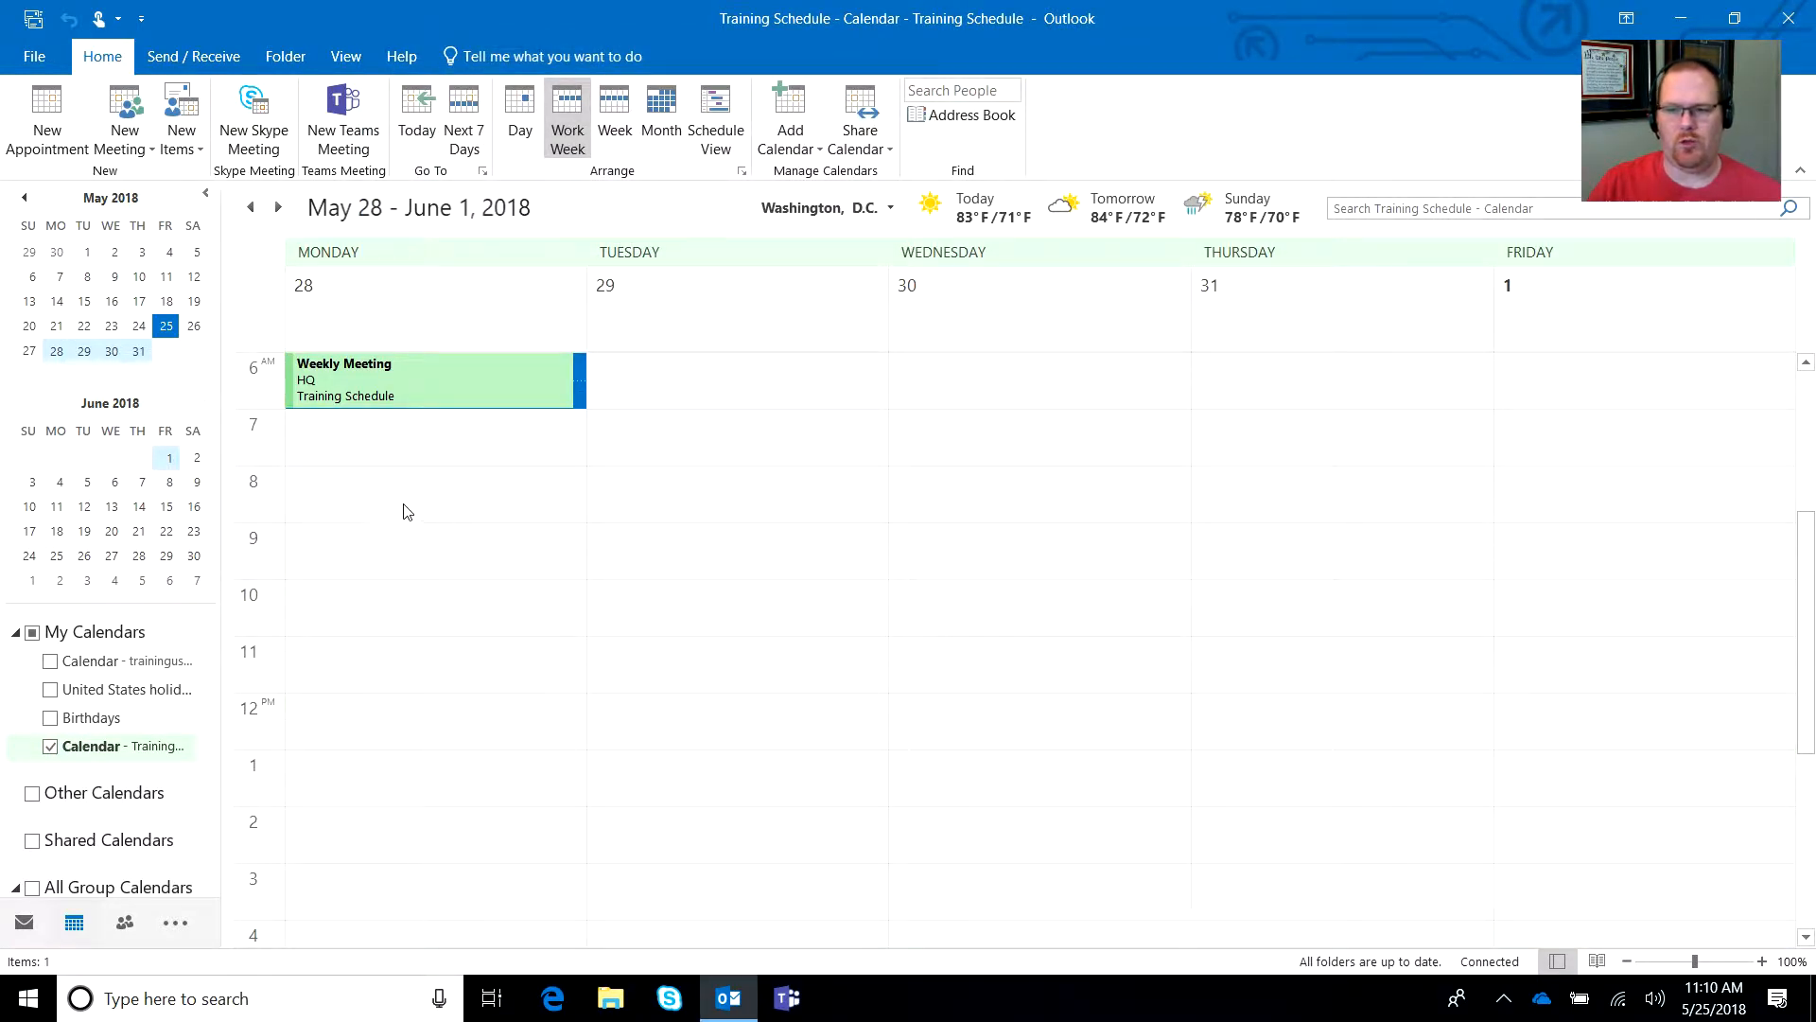
# Create a new meeting for Monday 5/28/2018, 7:00 AM to 3:00 PM, and invite Field Crew 1.
pyautogui.click(333, 433)
pyautogui.moveTo(332, 434); pyautogui.dragTo(349, 859)
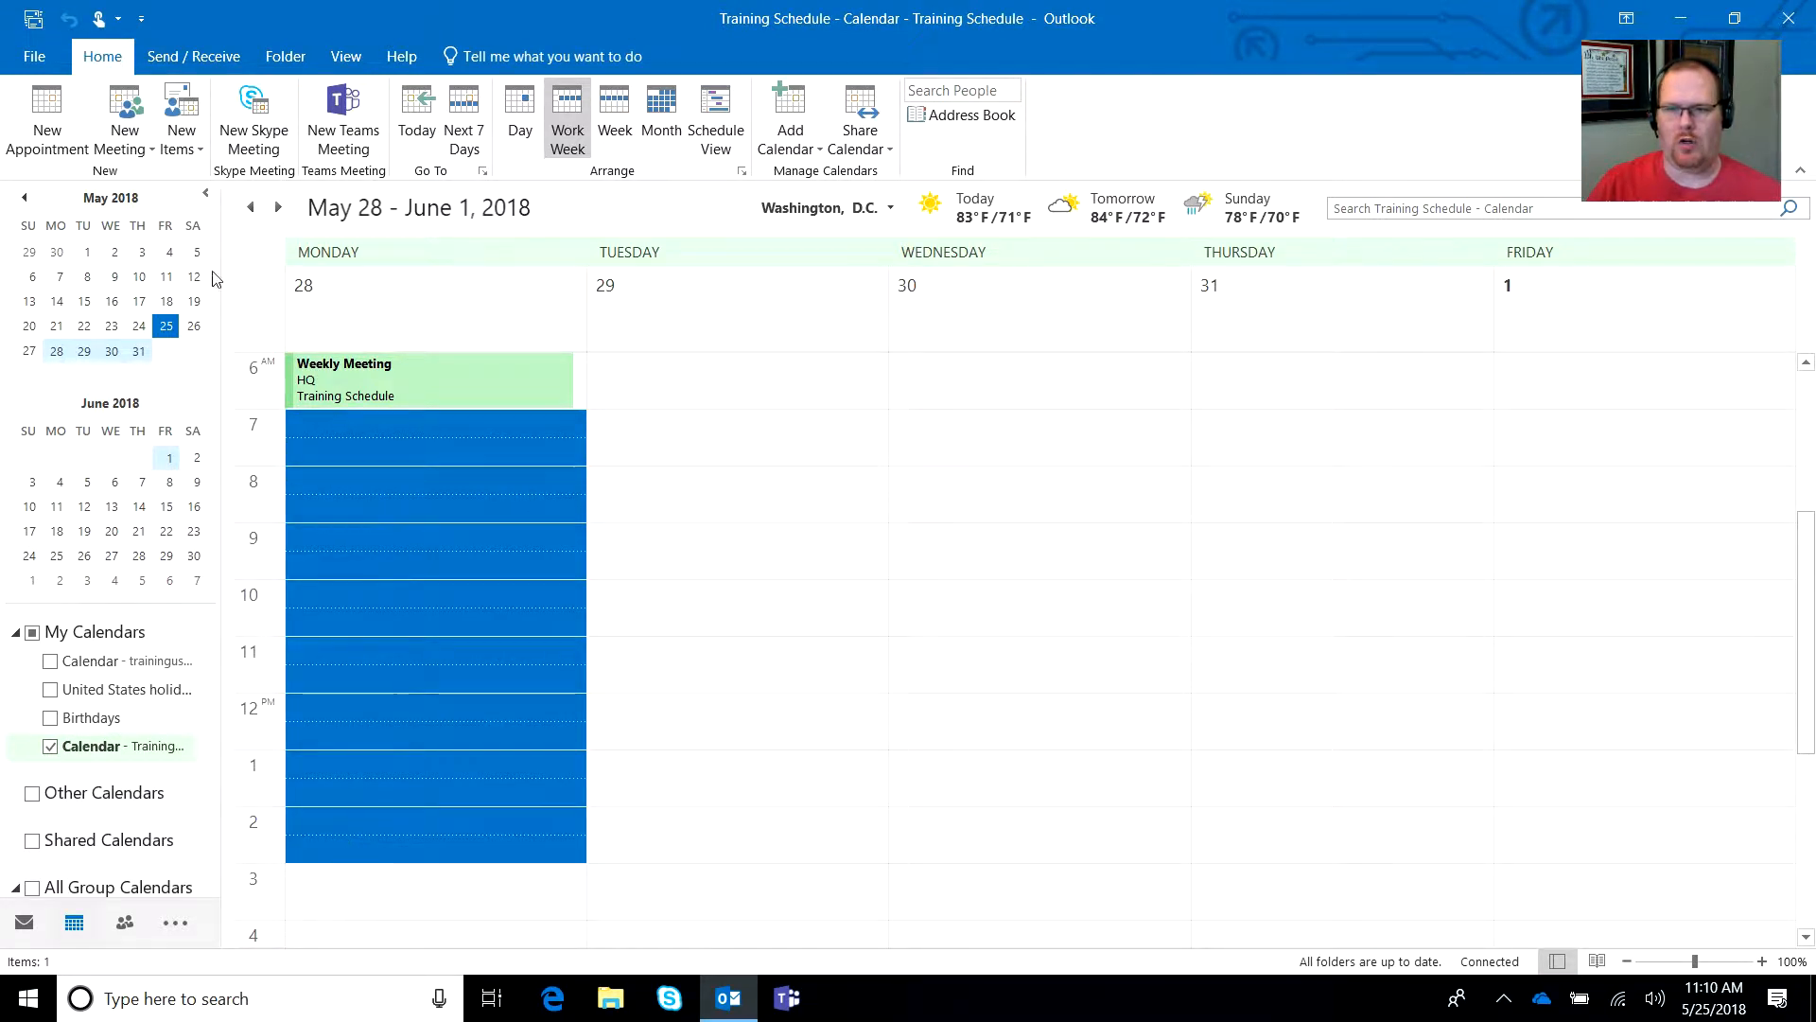
pyautogui.click(140, 154)
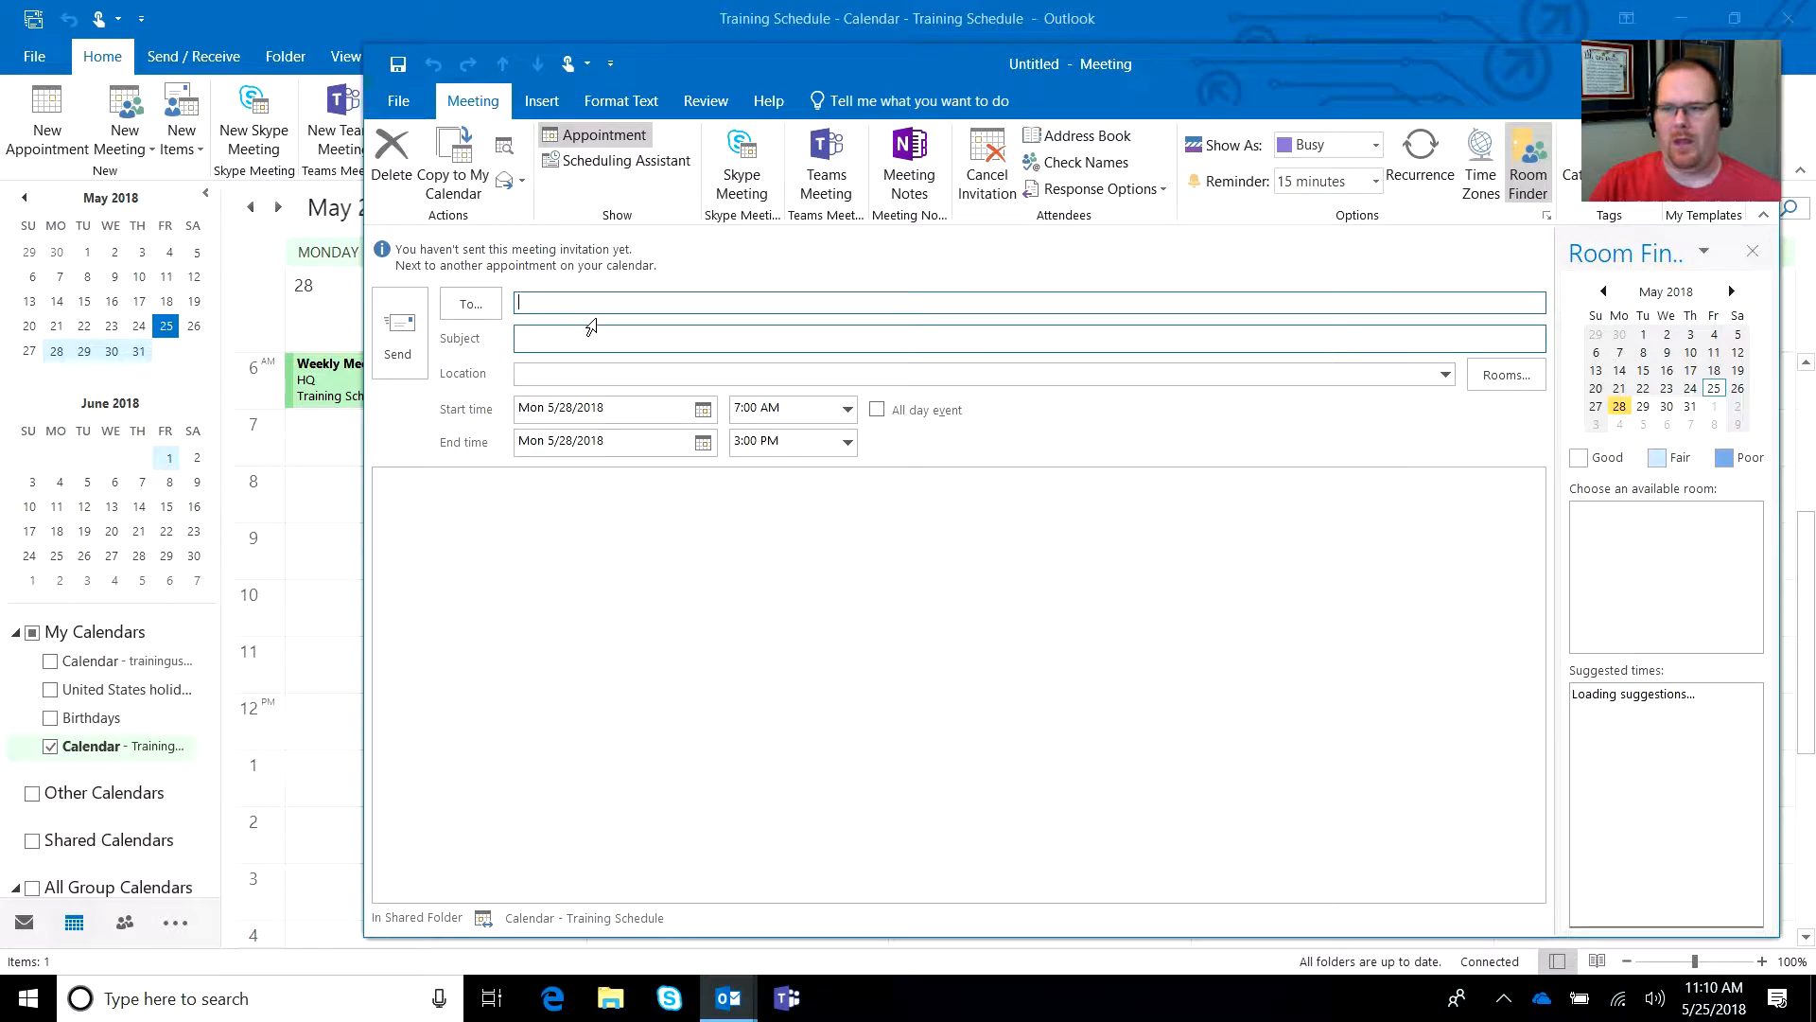
pyautogui.write('field')
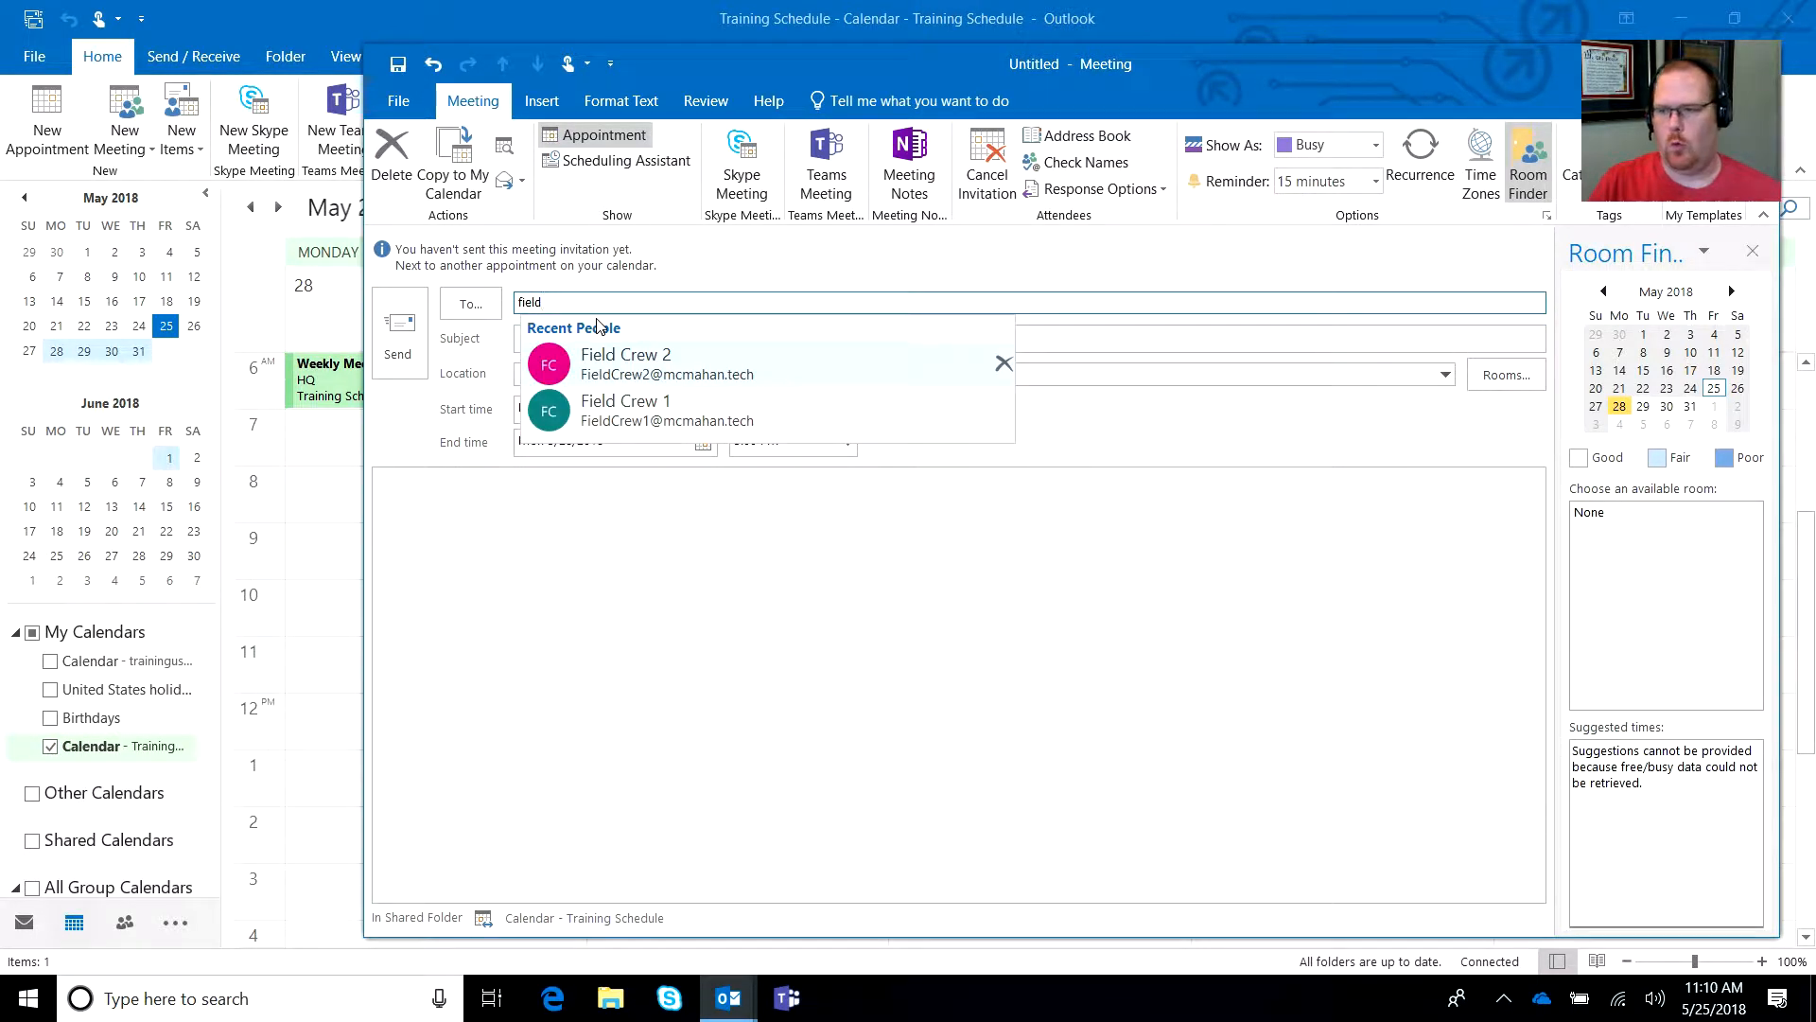
pyautogui.click(614, 414)
# Set the subject to "Crew Job Monday" followed by the person's first name in square brackets, and the location to "Client...".
pyautogui.click(581, 341)
pyautogui.write('Crew')
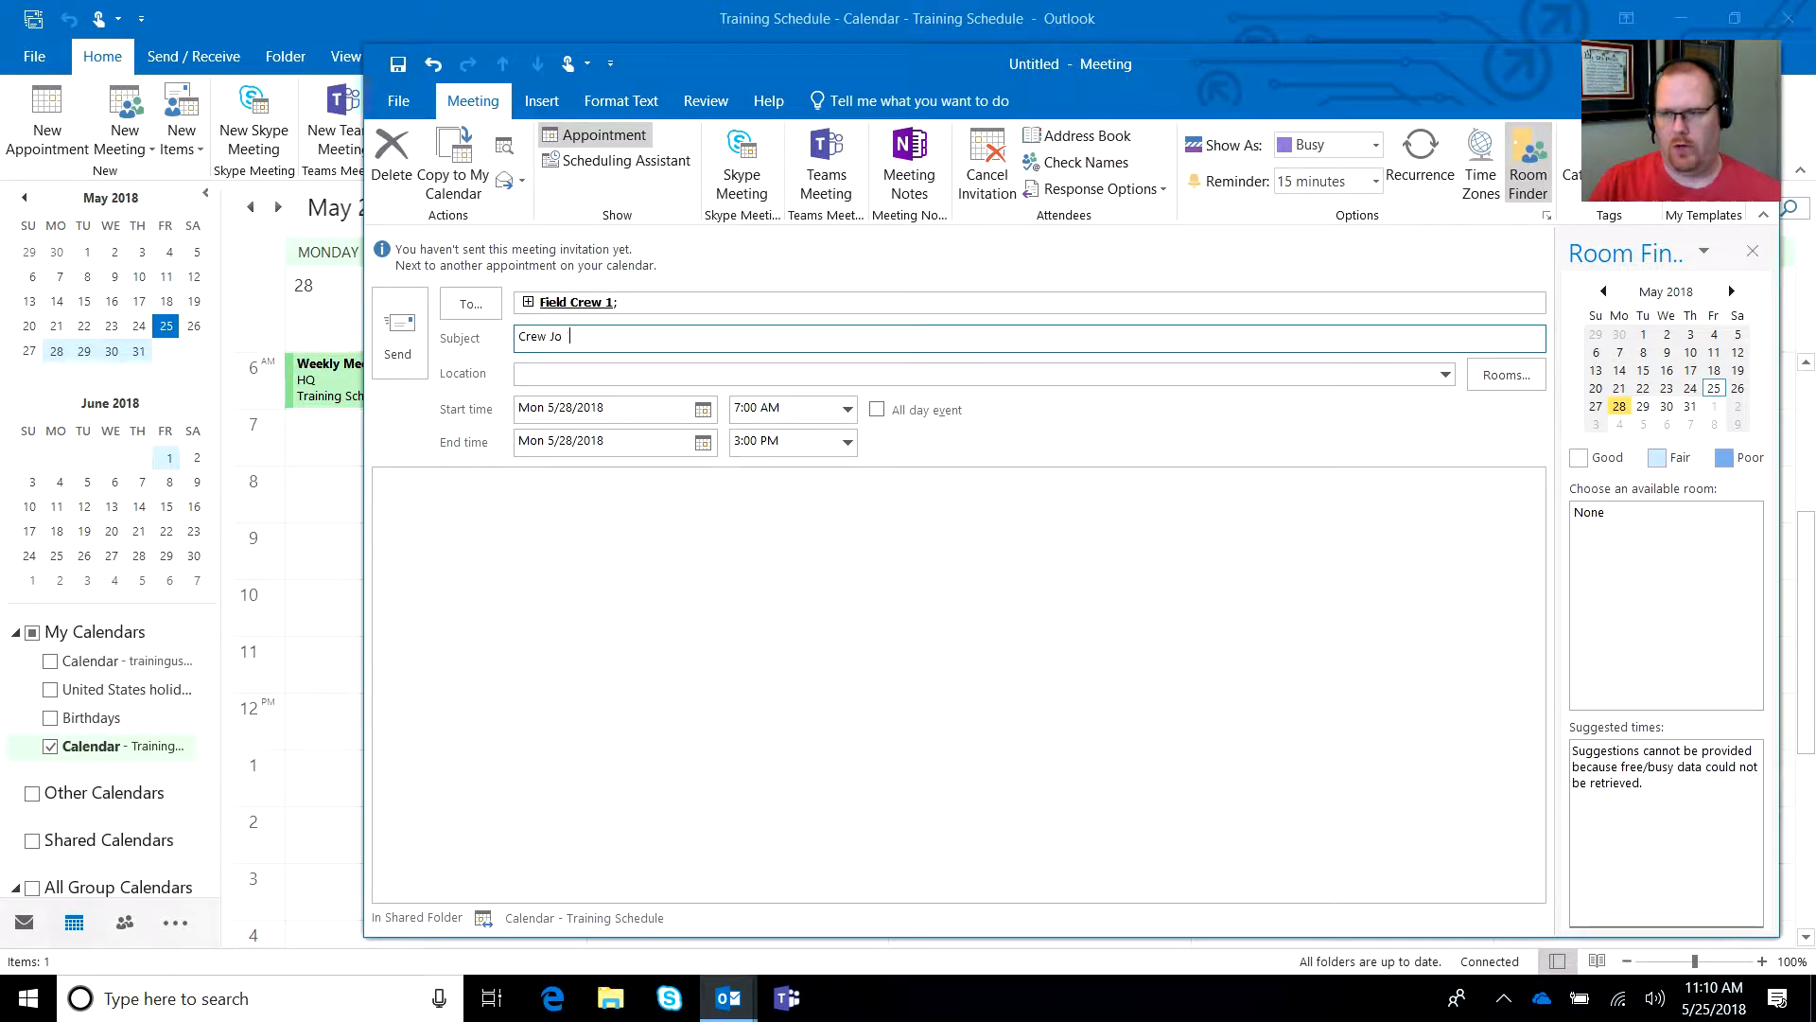
pyautogui.write(' Job Monday')
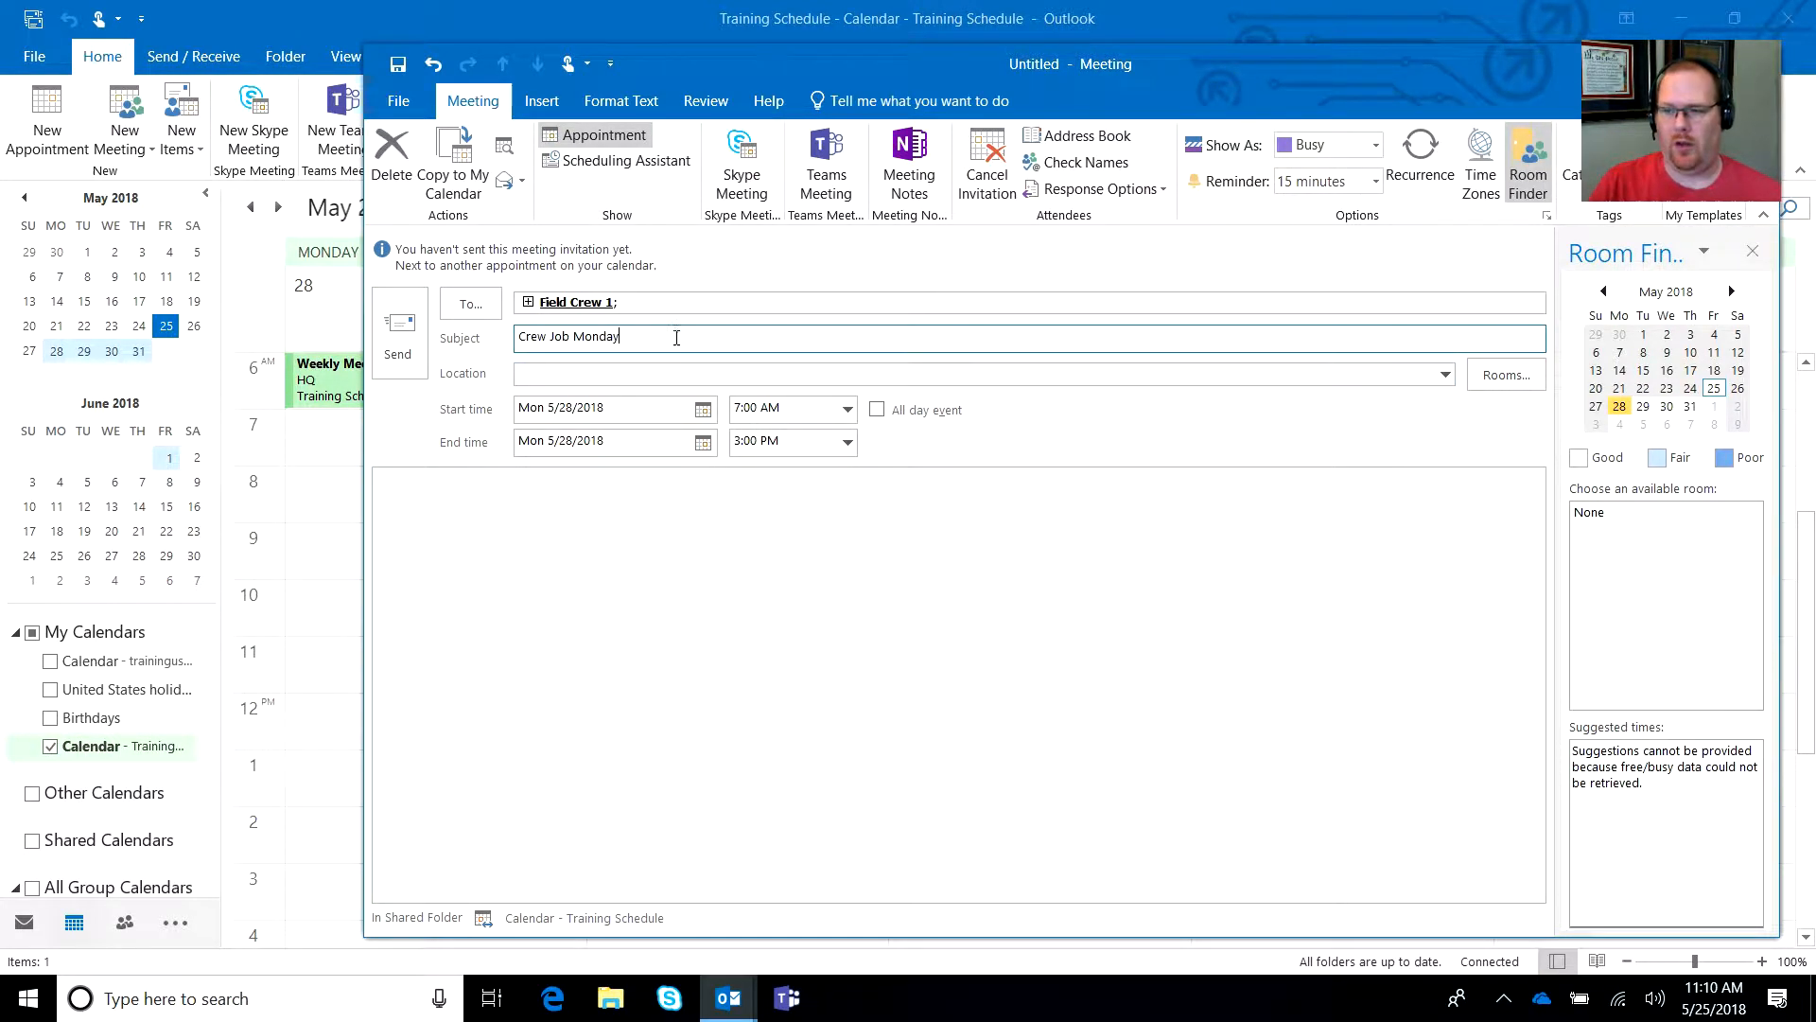
pyautogui.write(' (')
pyautogui.write('Susan]')
pyautogui.press('Tab')
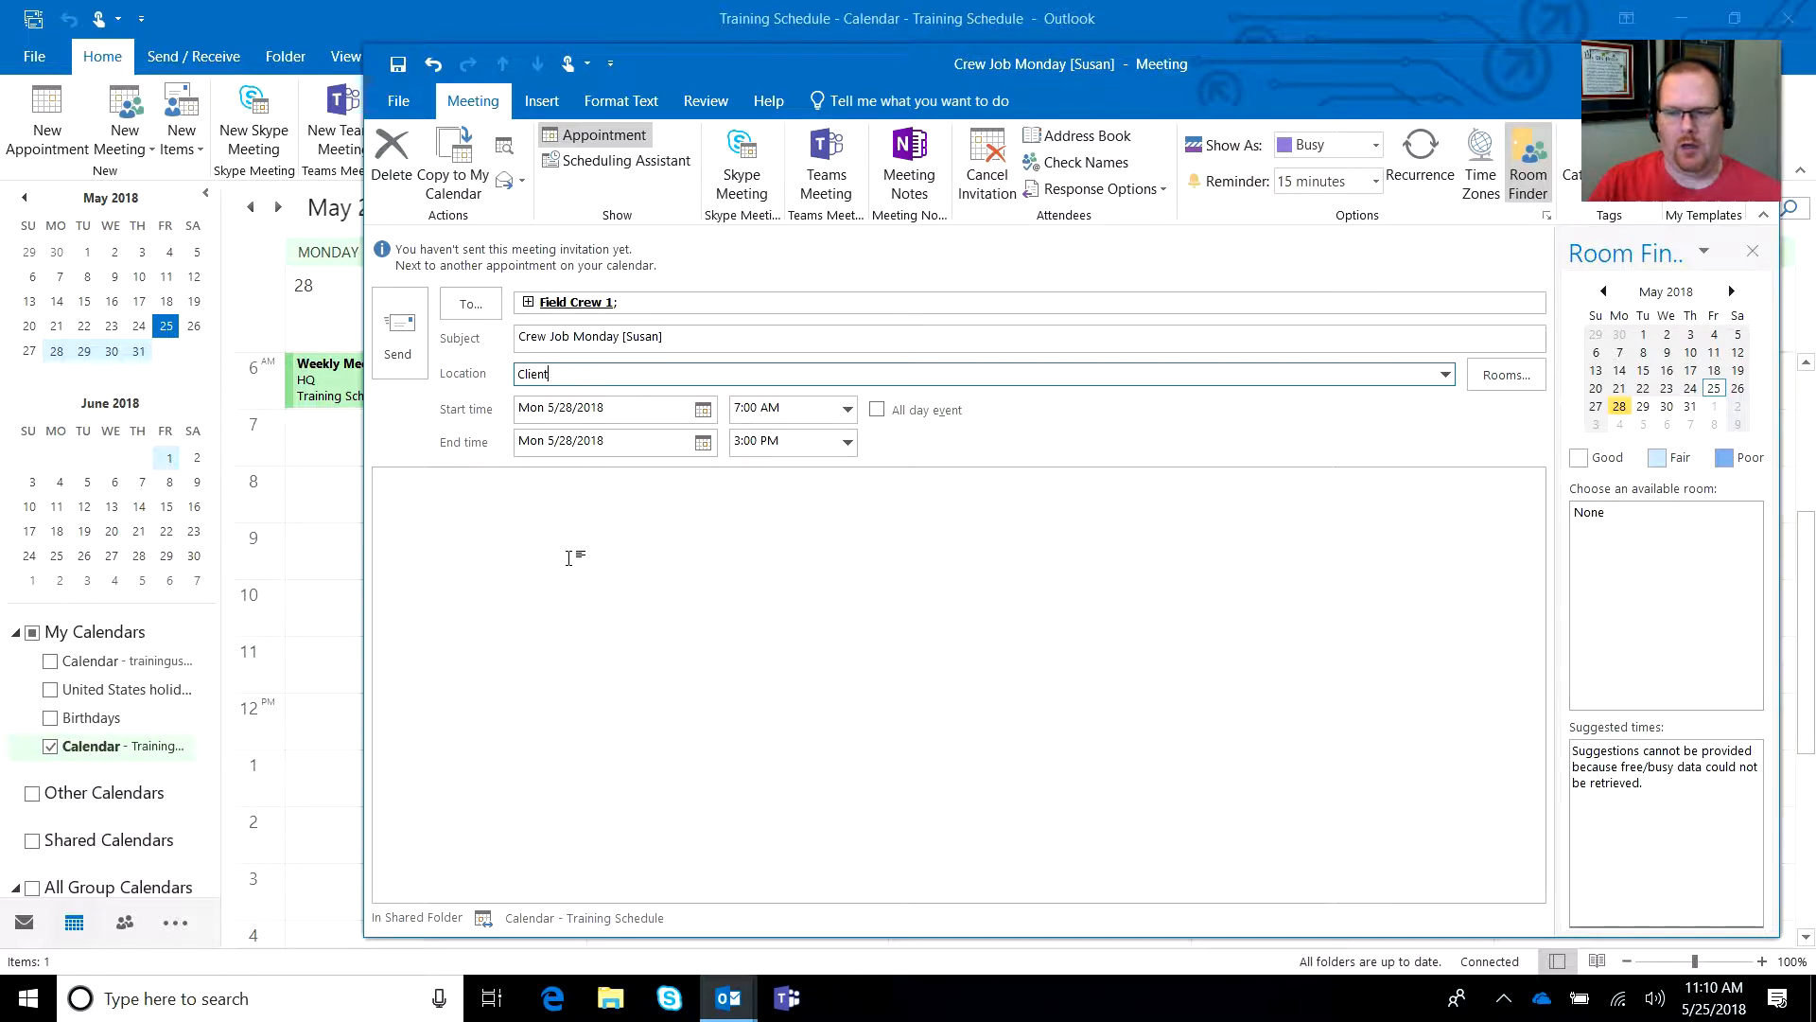
# Write "Info..." in the body of the crew job meeting and send the invitation.
pyautogui.click(565, 554)
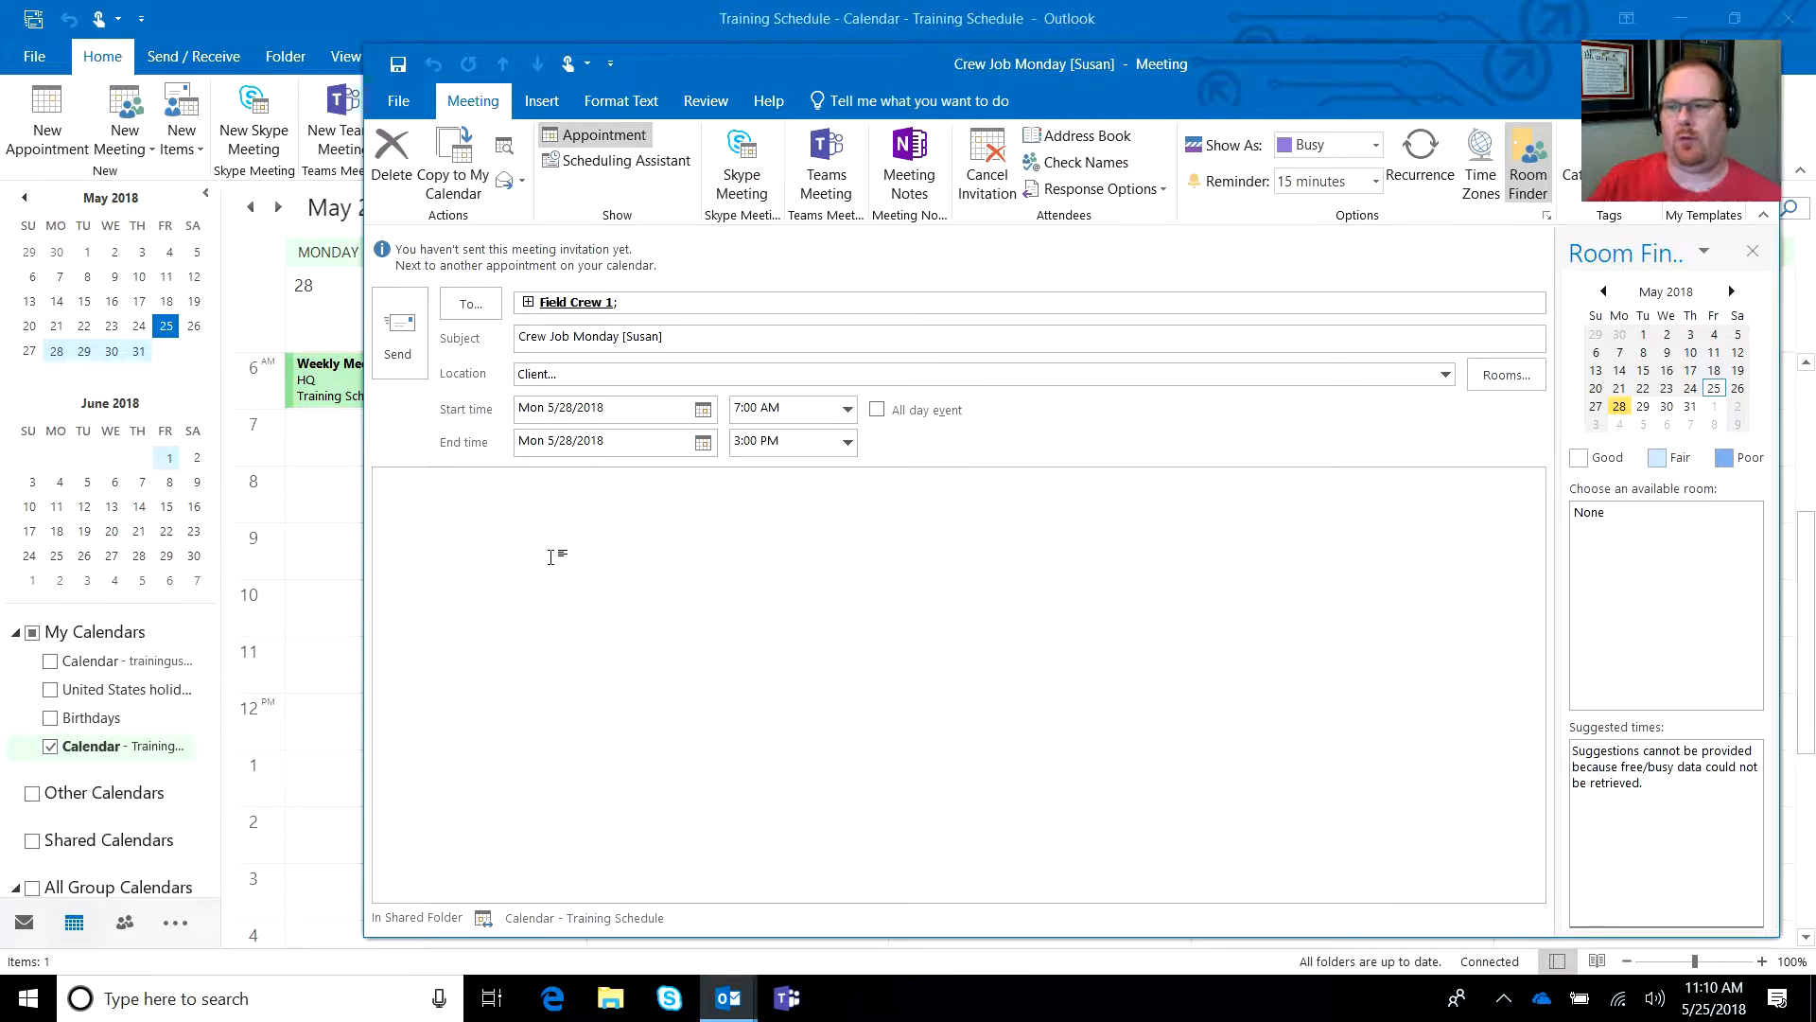
pyautogui.click(475, 532)
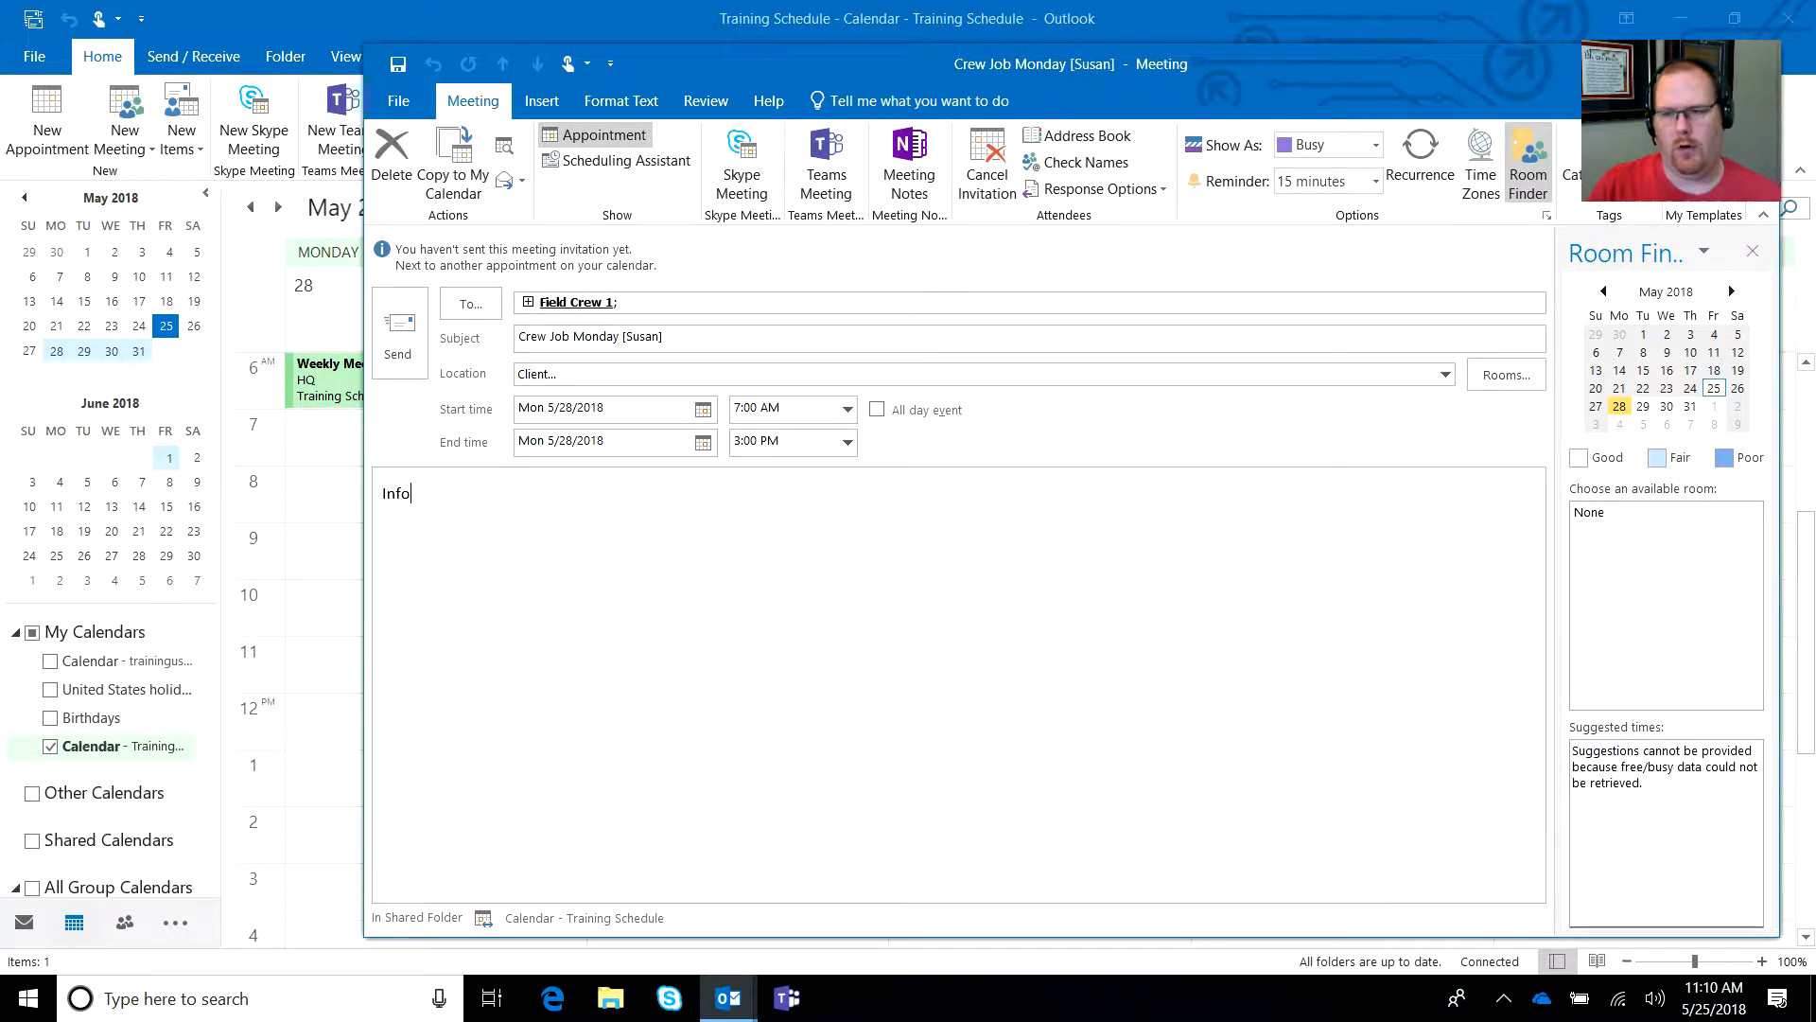
pyautogui.hotkey('alt', 'Tab')
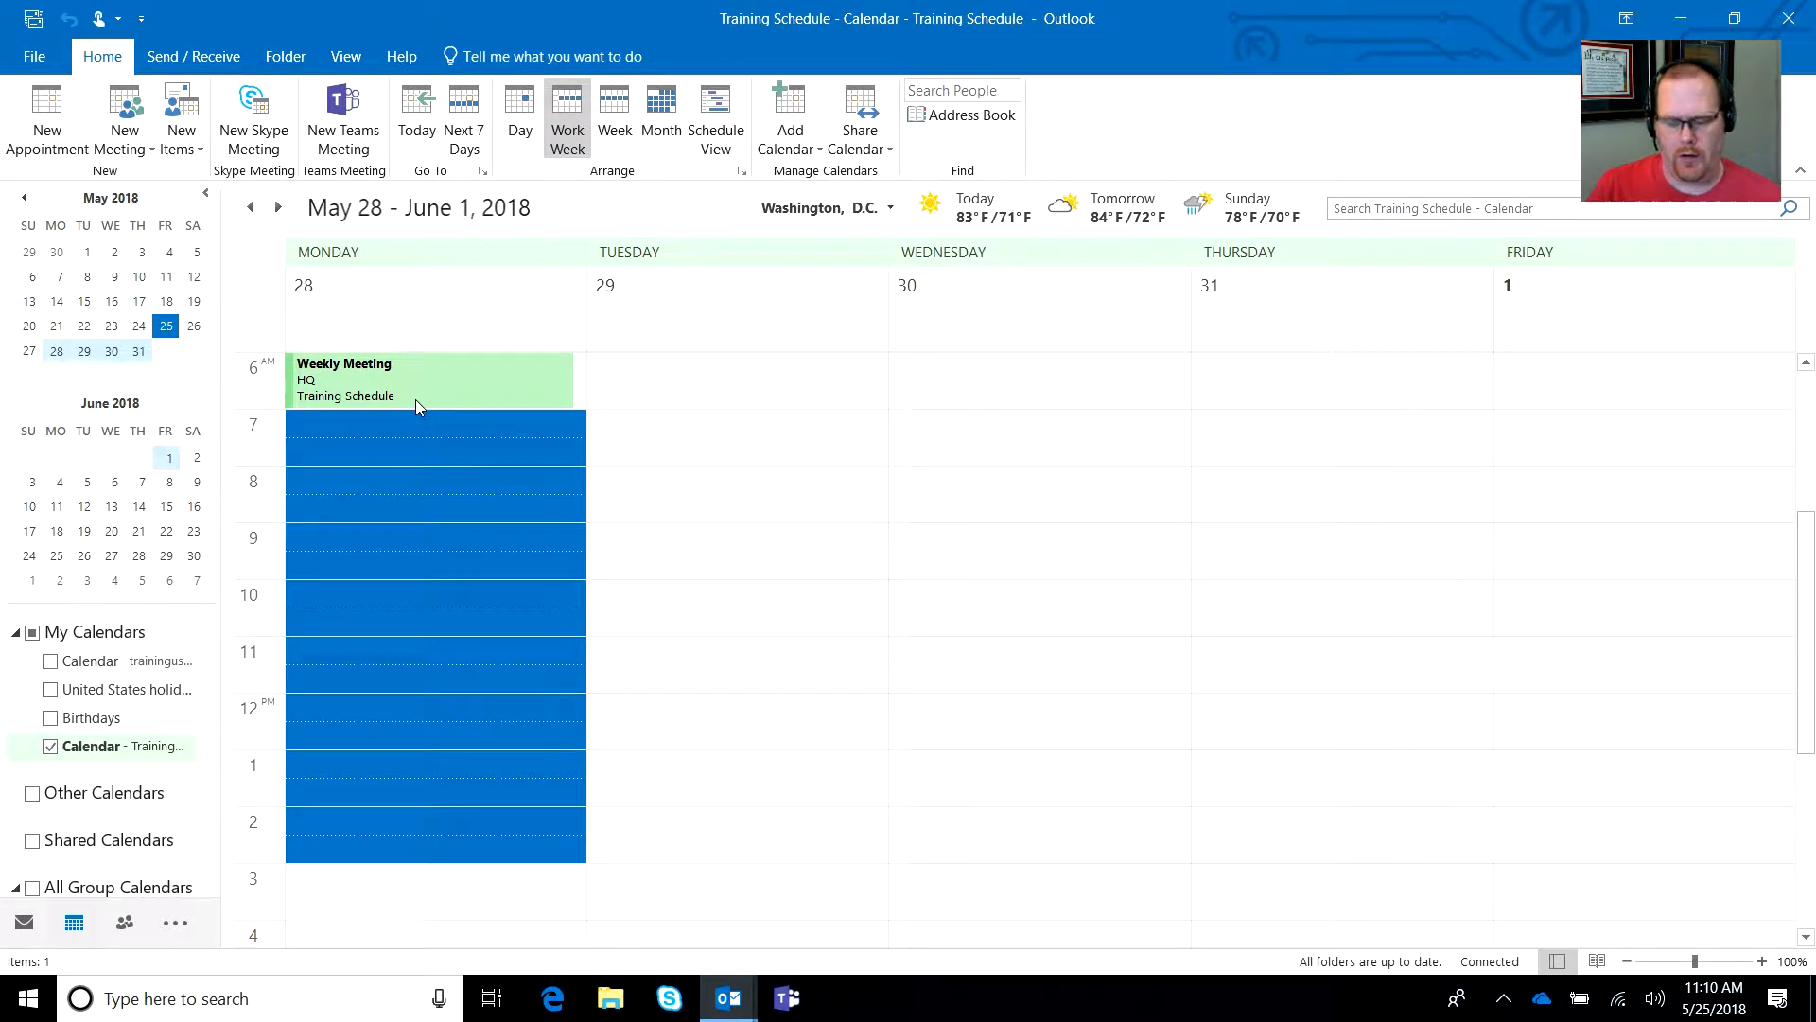
pyautogui.hotkey('alt', 'Tab')
pyautogui.click(398, 333)
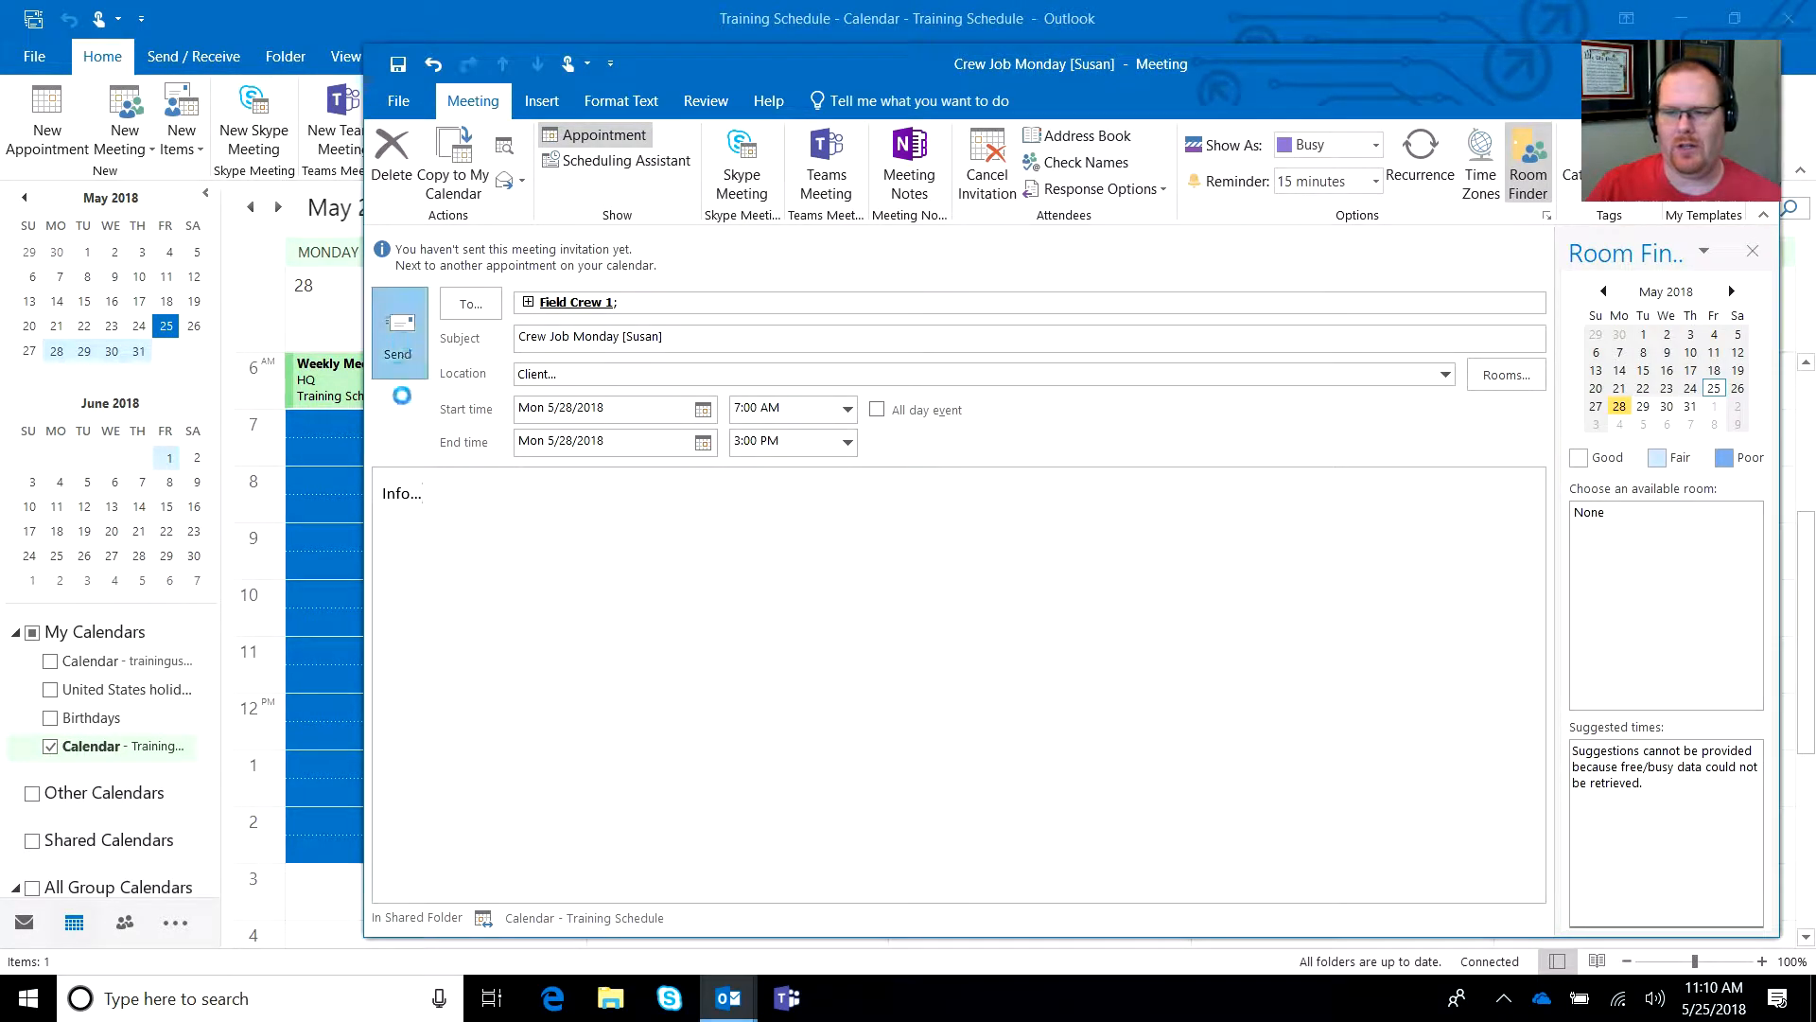
# Create another new meeting for Monday 5/28/2018, 7:00 AM to 3:00 PM, and invite Field Crew 2.
pyautogui.moveTo(579, 433)
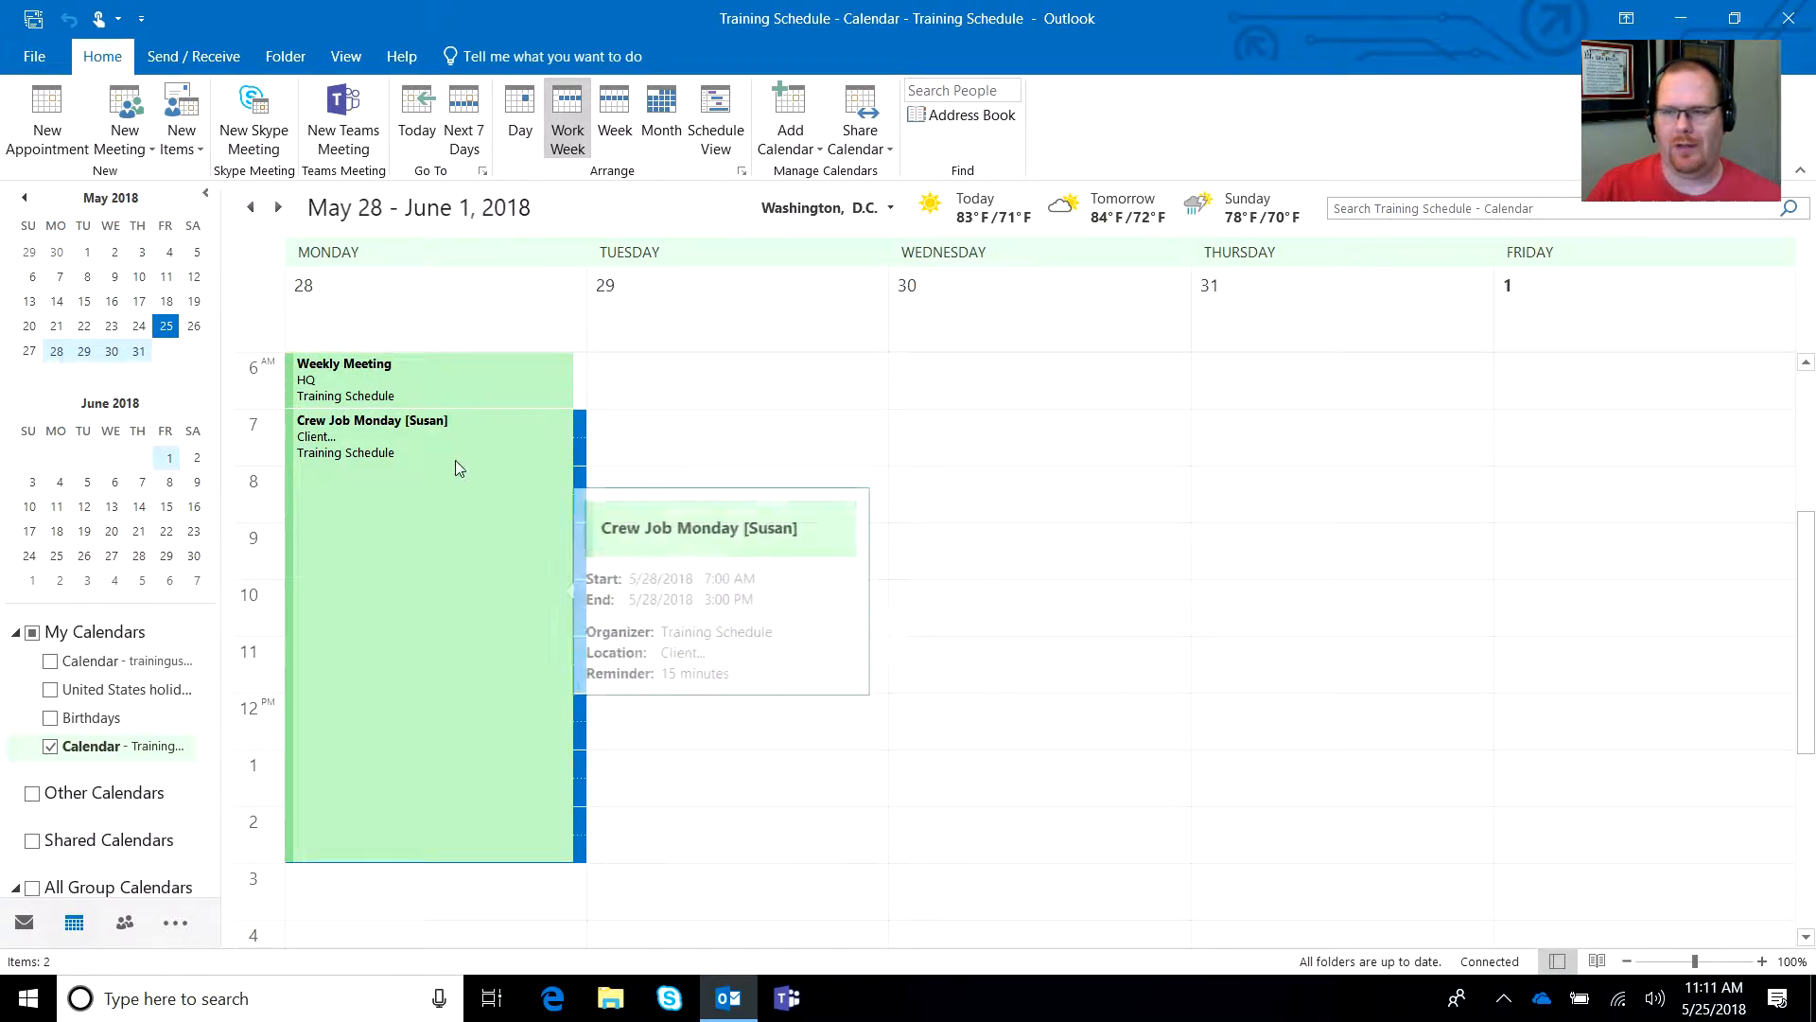
pyautogui.click(135, 153)
pyautogui.click(169, 175)
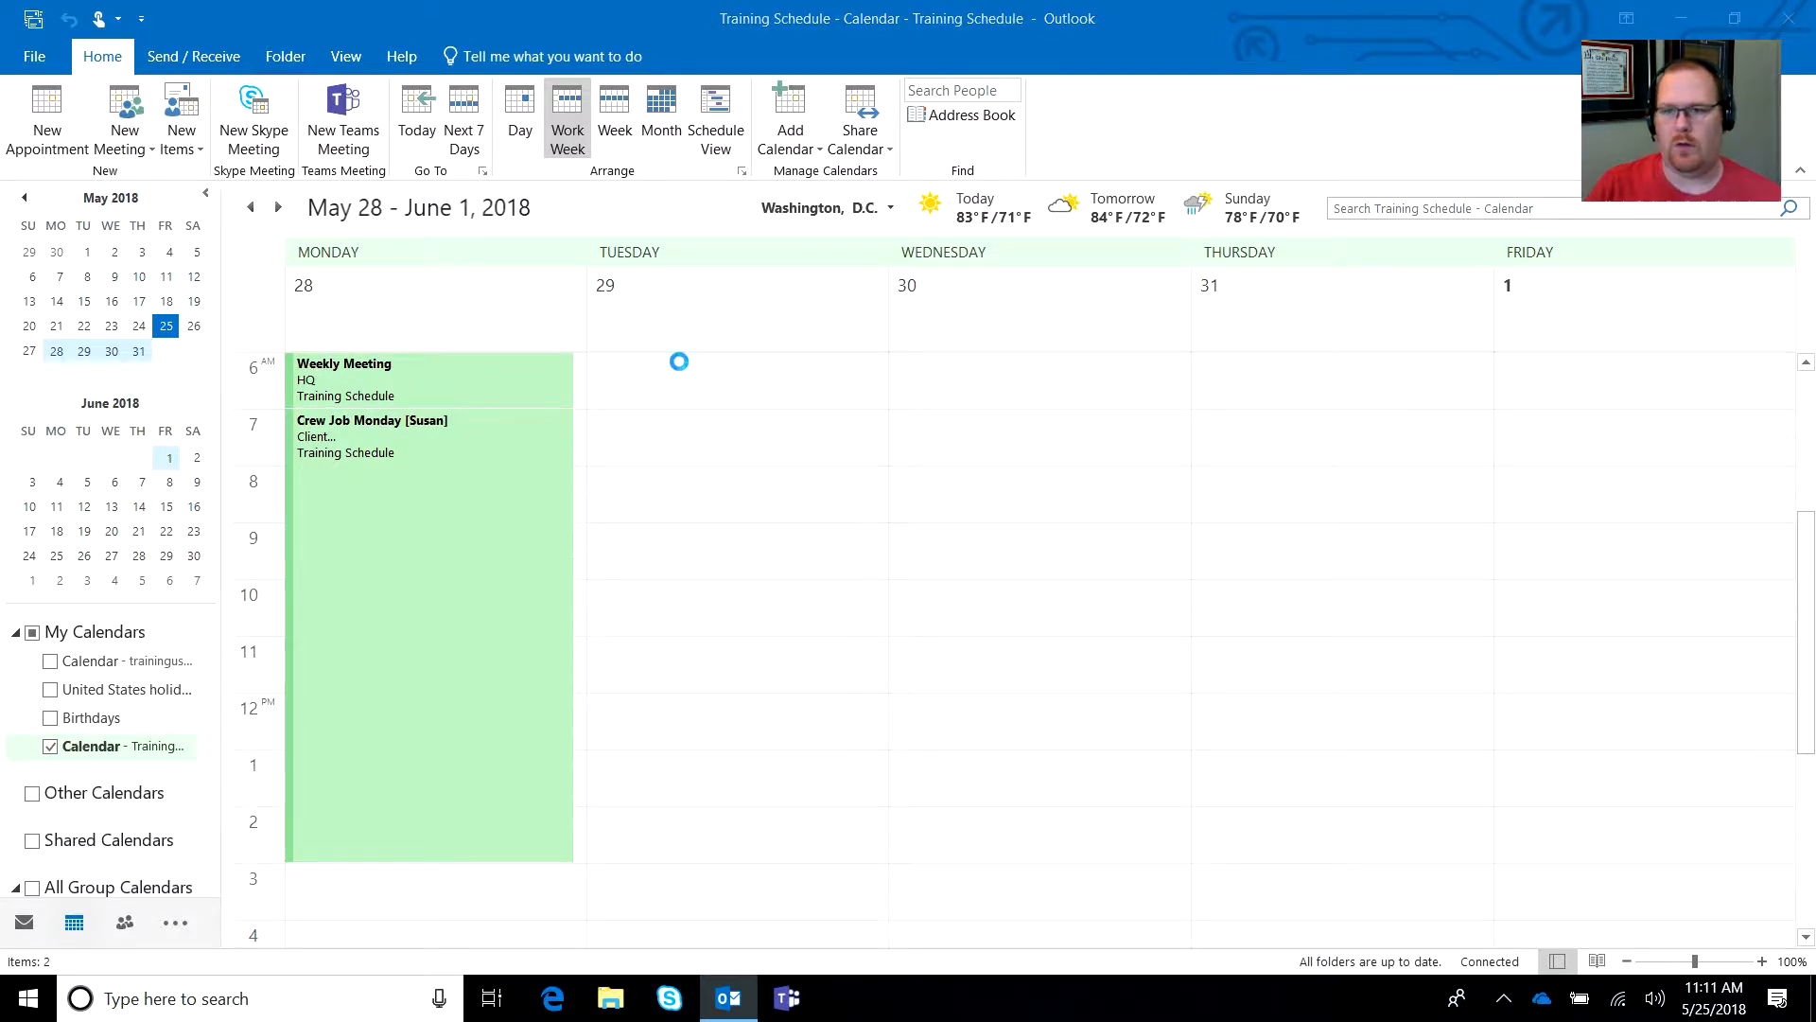
pyautogui.click(620, 302)
pyautogui.write('fiel')
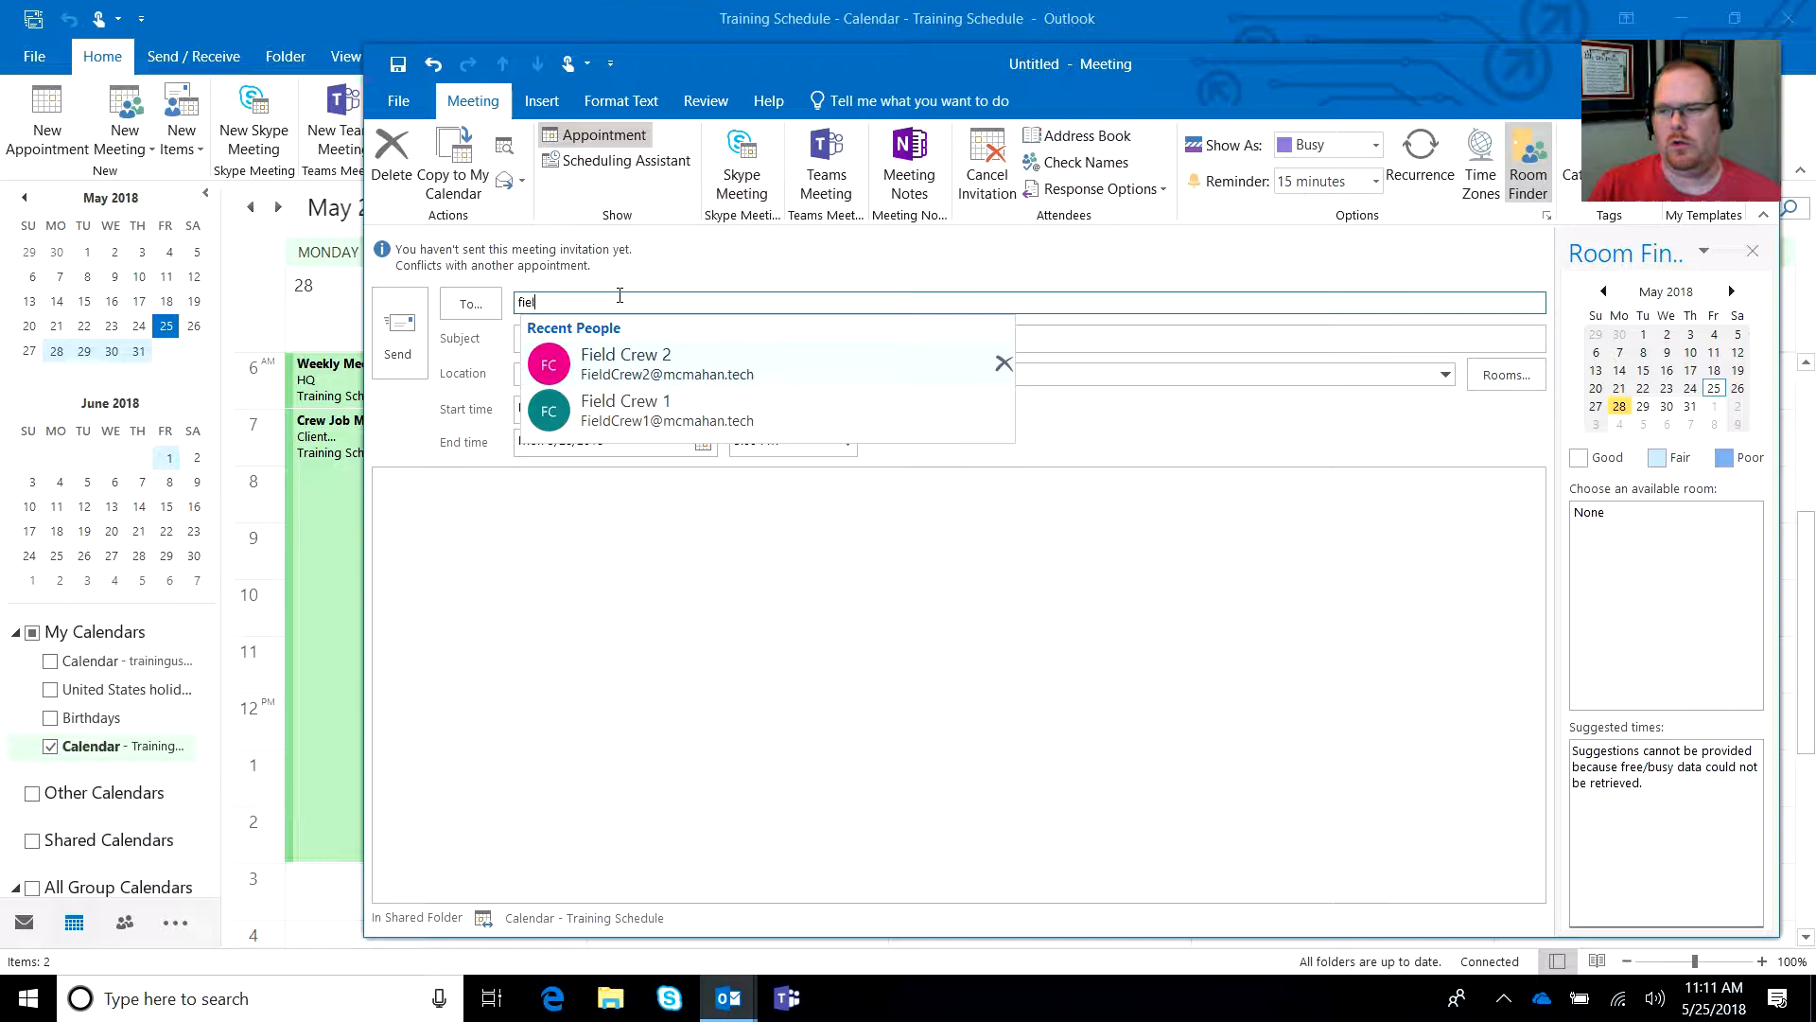
pyautogui.click(634, 364)
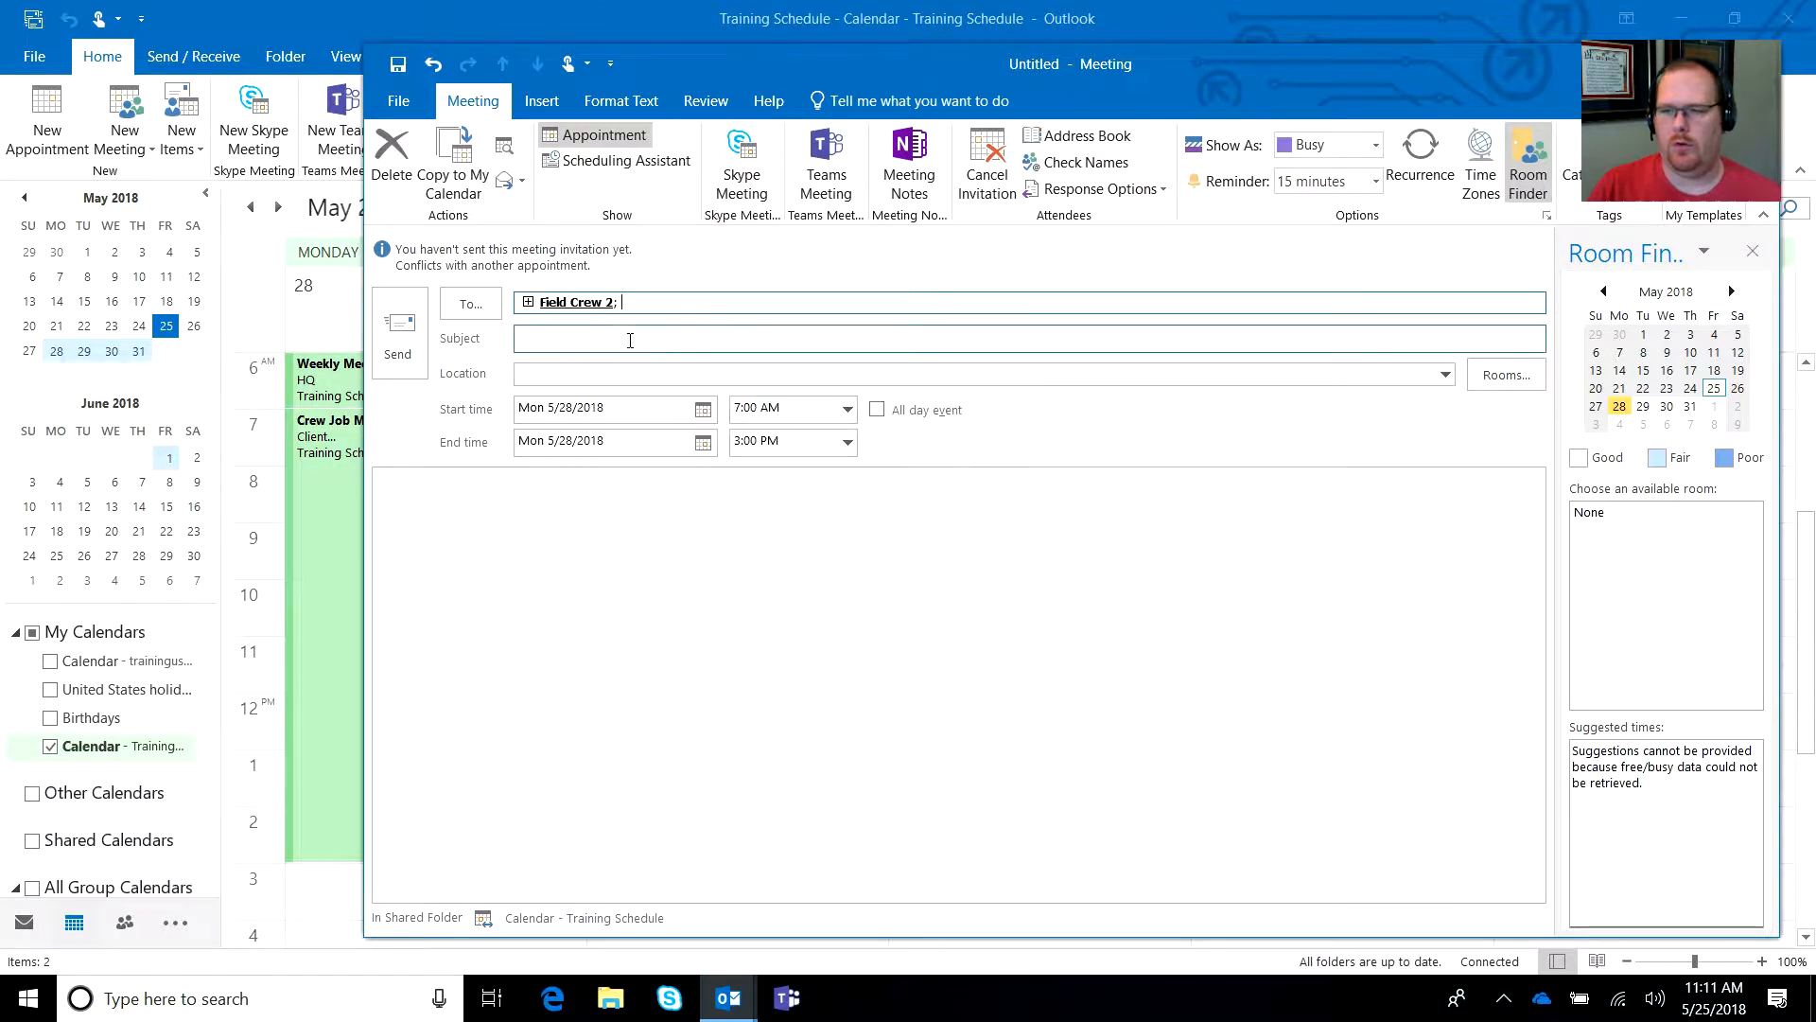
pyautogui.click(627, 339)
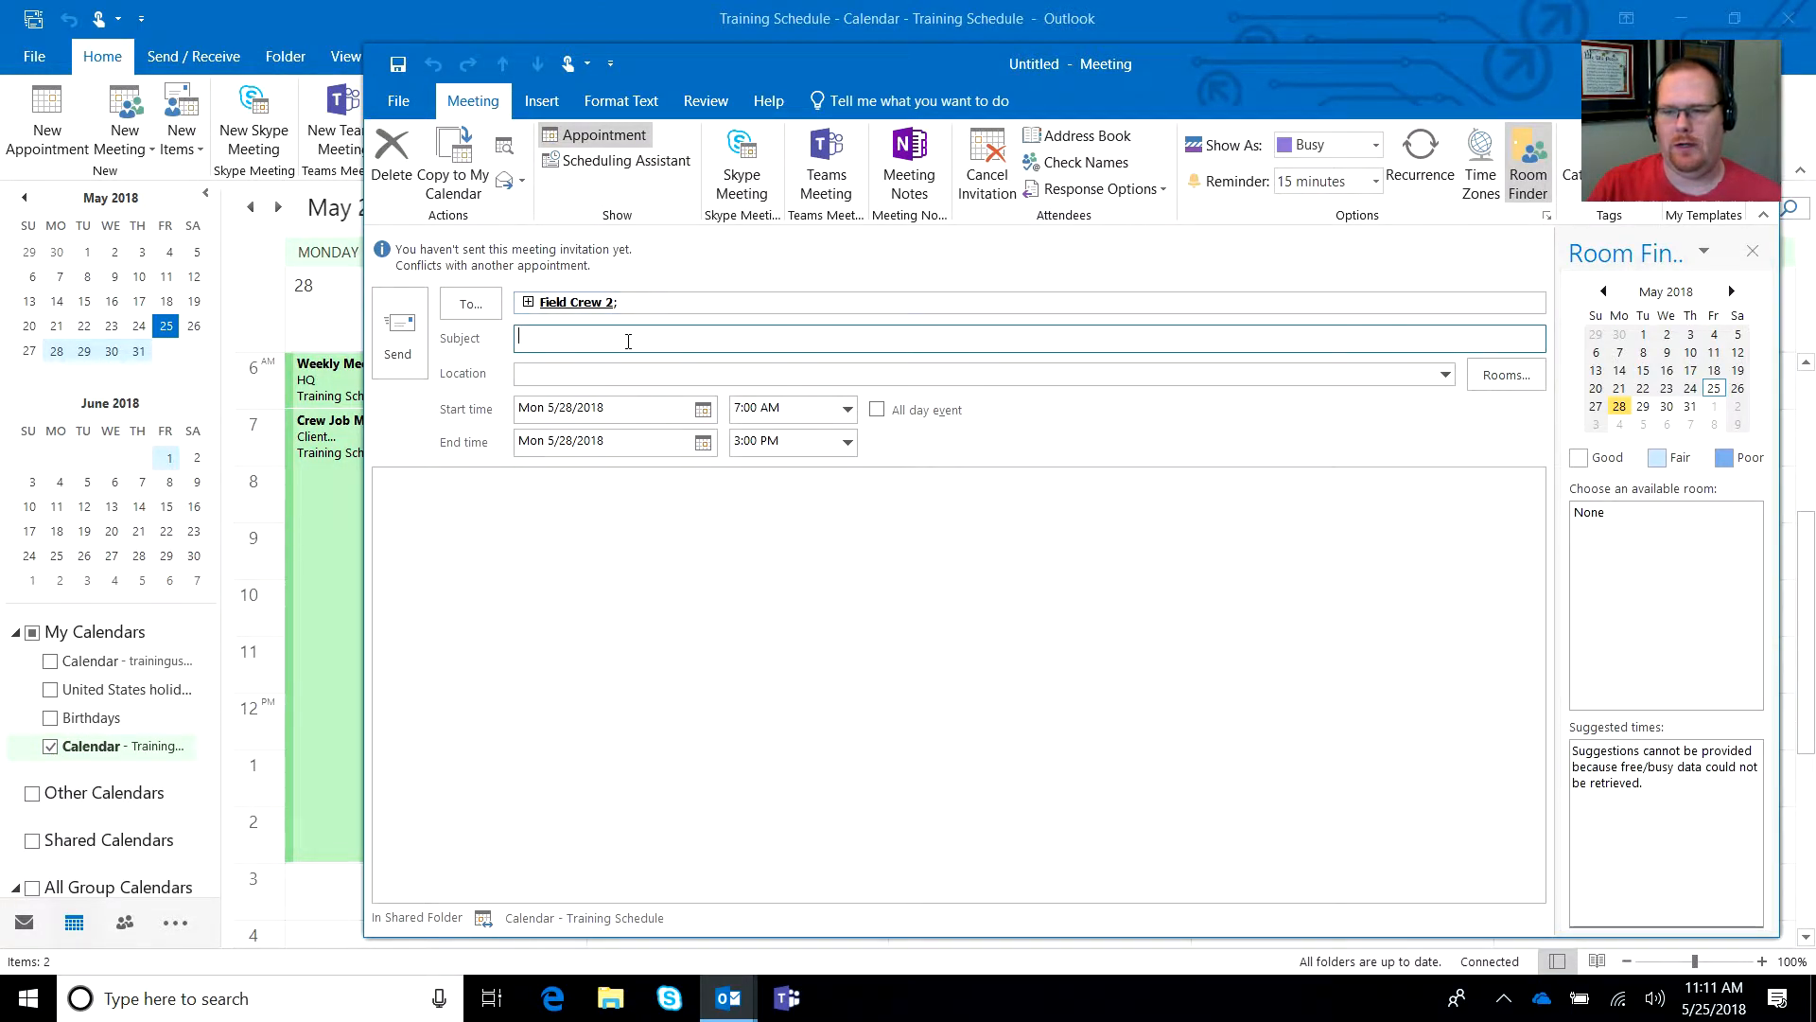
# Set the meeting's subject to "Secondary Job" and location to "Client...", write "Info" in the body, and send the invitation.
pyautogui.write('Secondary Job')
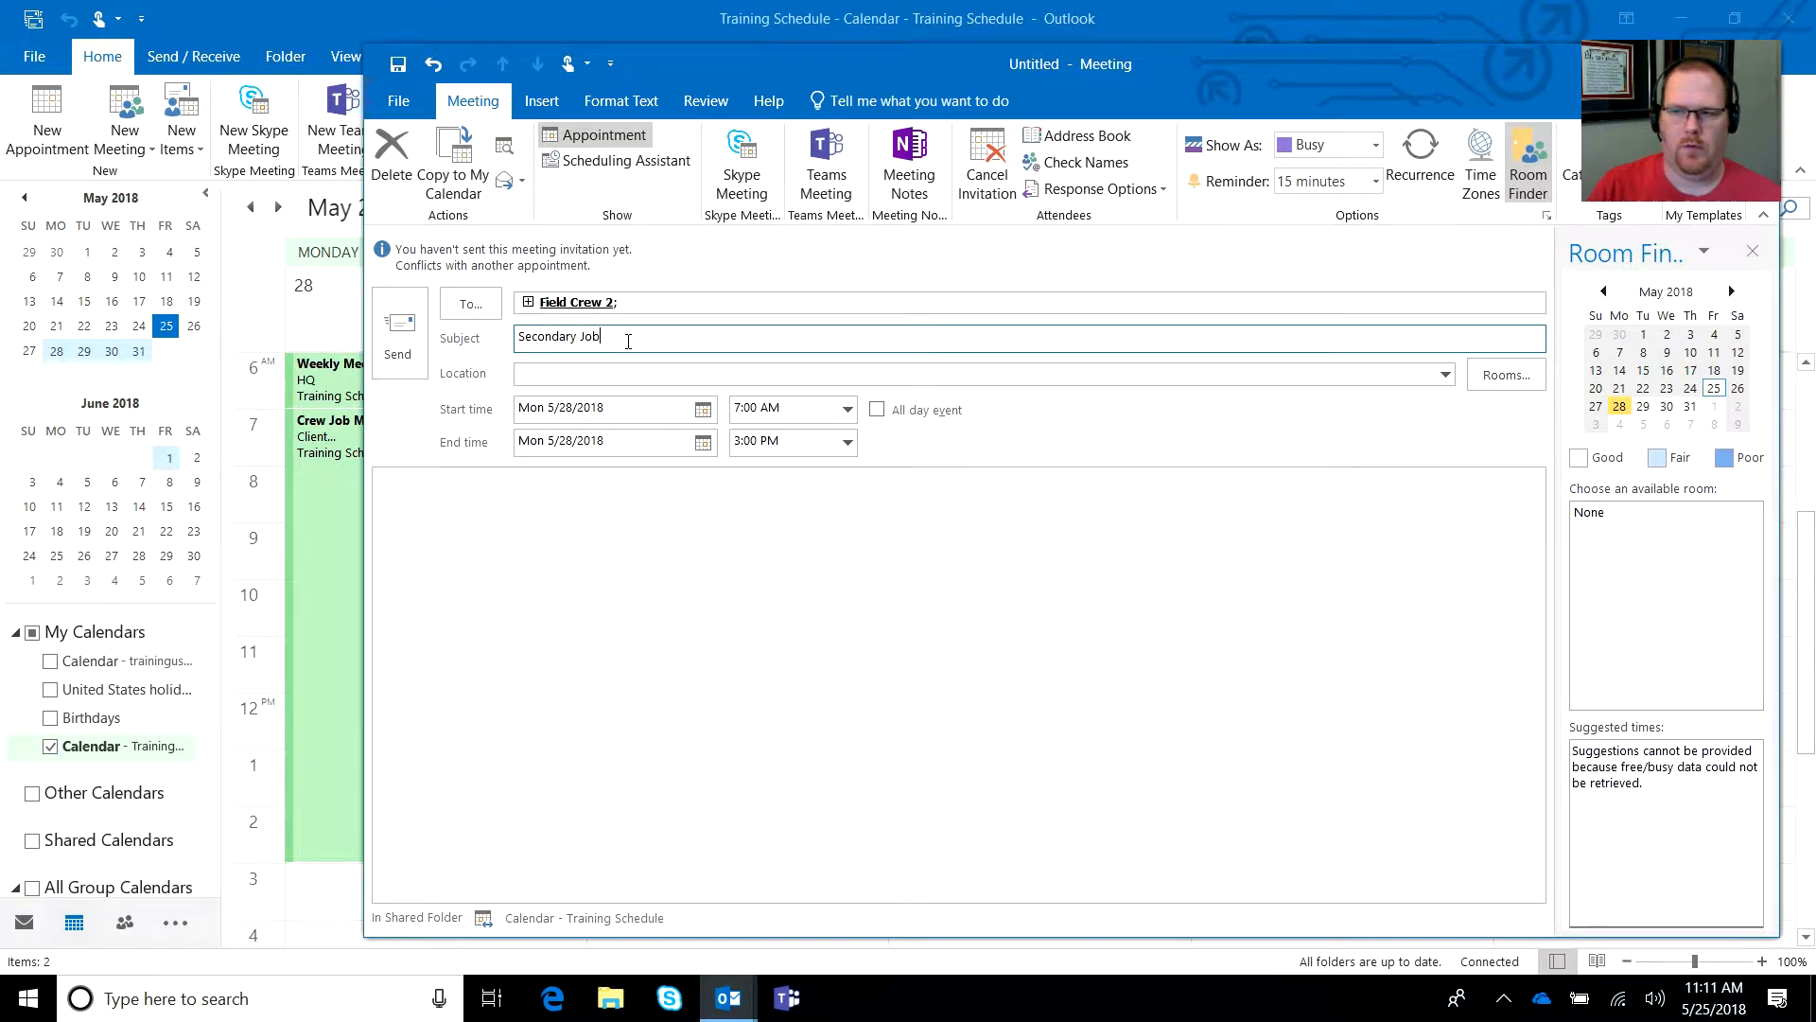
pyautogui.click(624, 376)
pyautogui.write('CLient...')
pyautogui.click(541, 518)
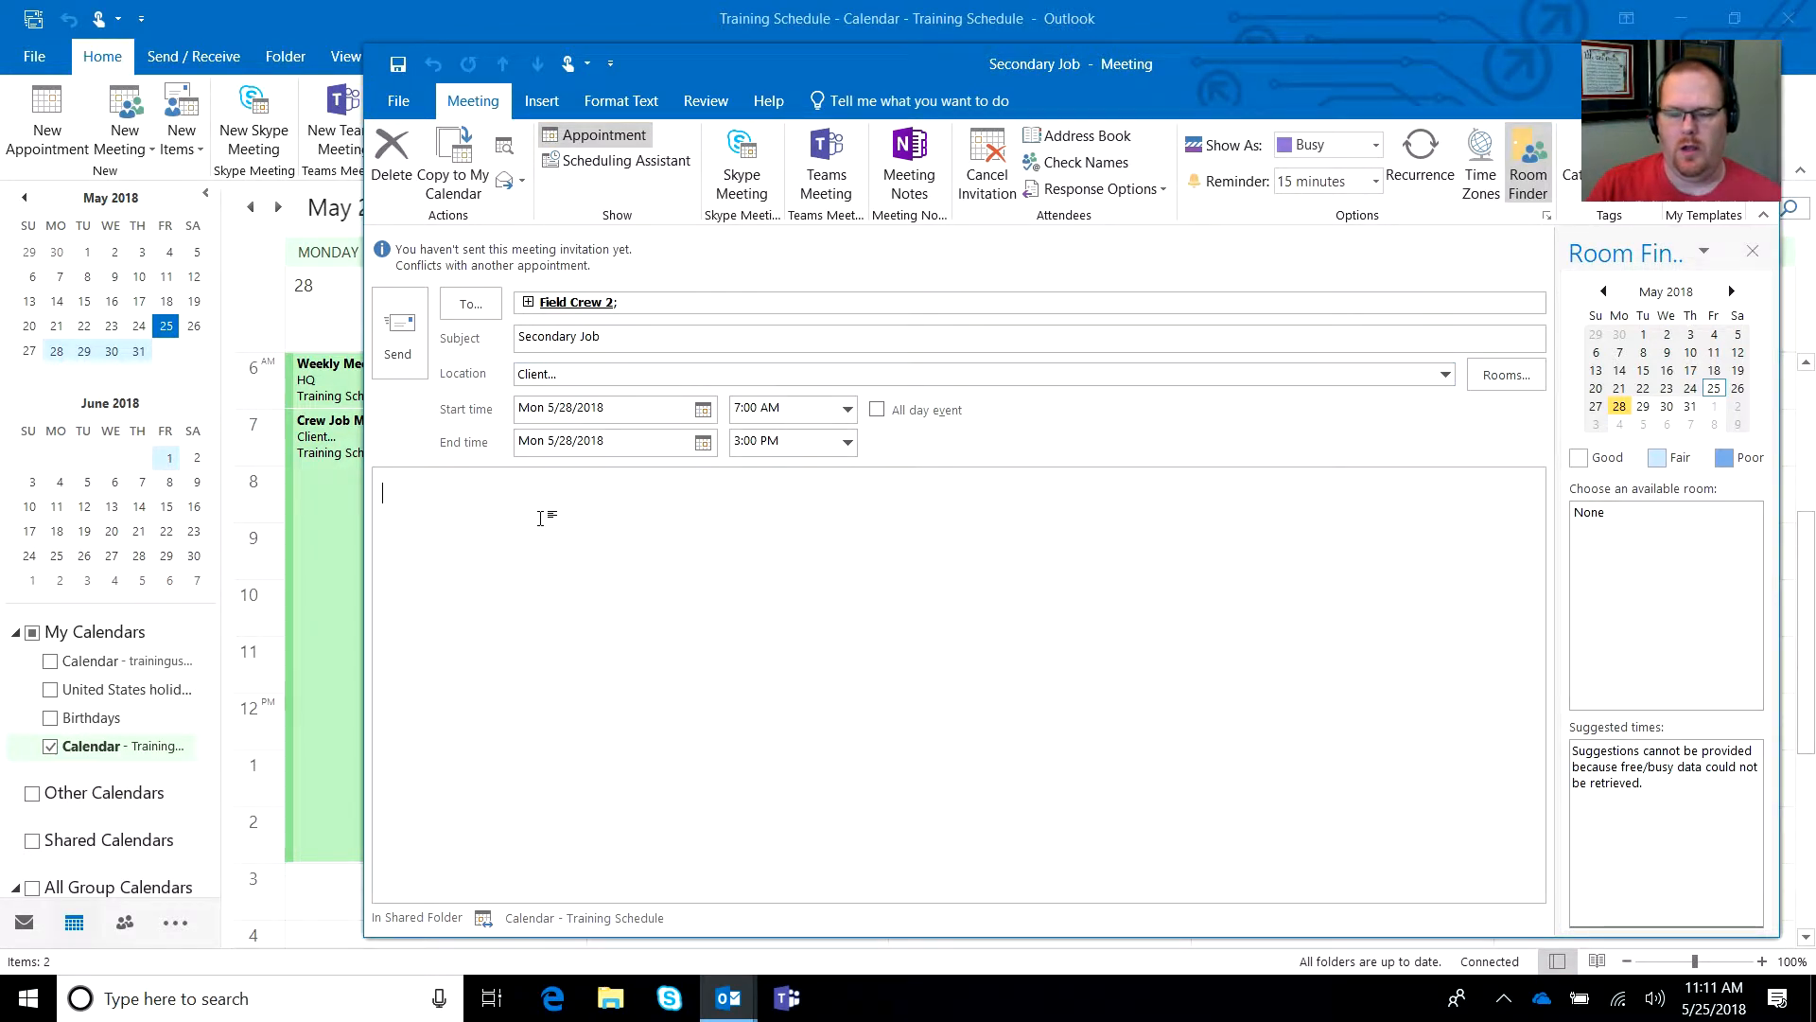
pyautogui.click(399, 334)
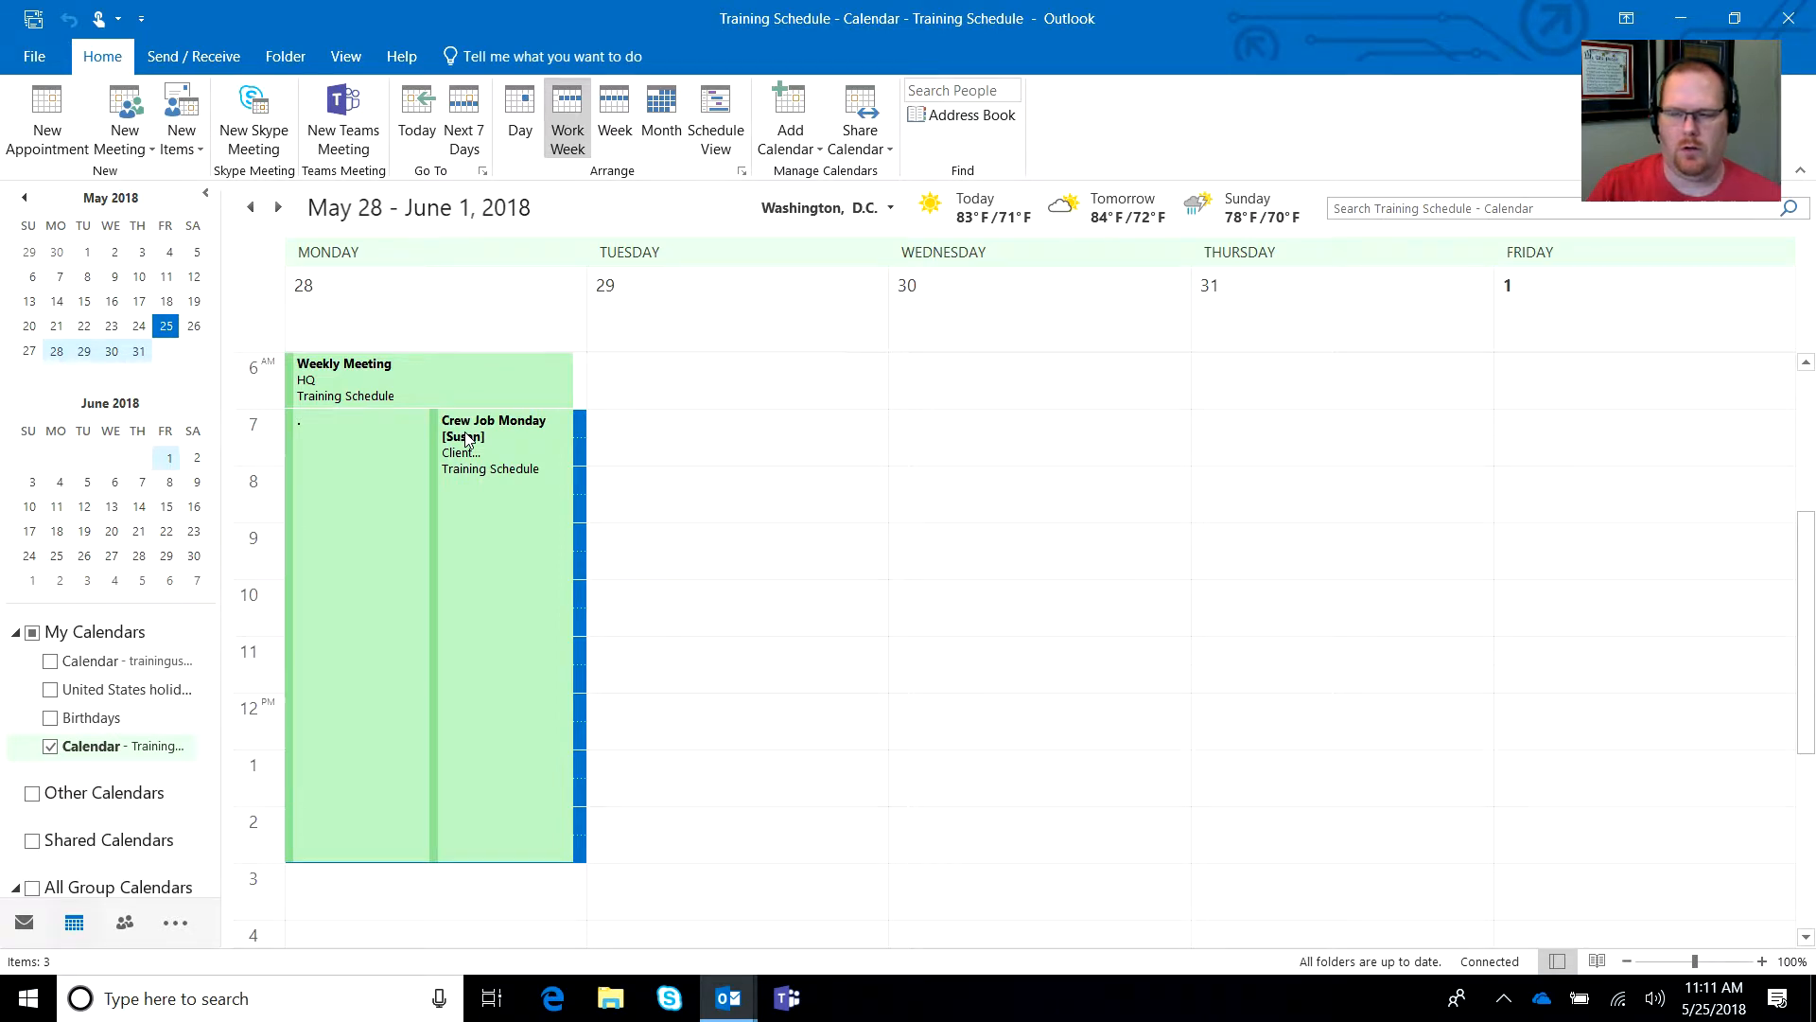
# Delete the stray "." appointment on Monday starting at 7 AM from the Training Schedule calendar.
pyautogui.doubleClick(466, 438)
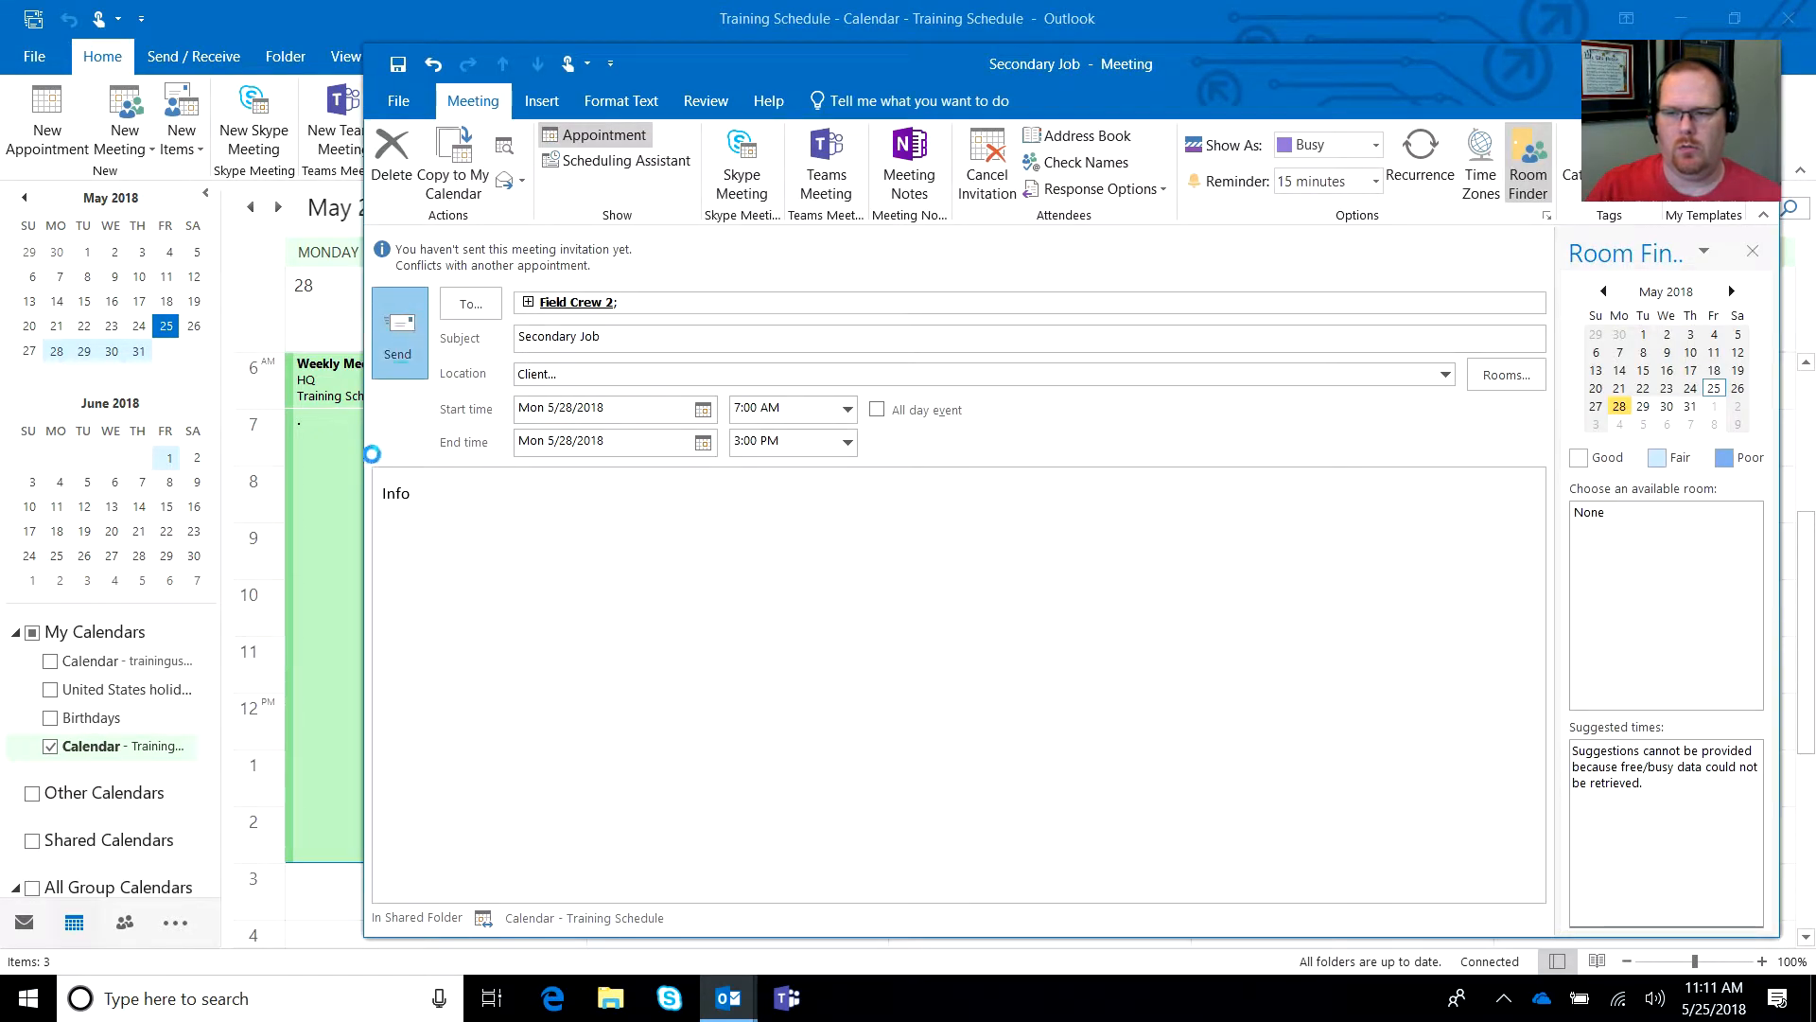
pyautogui.press('Escape')
pyautogui.rightClick(330, 463)
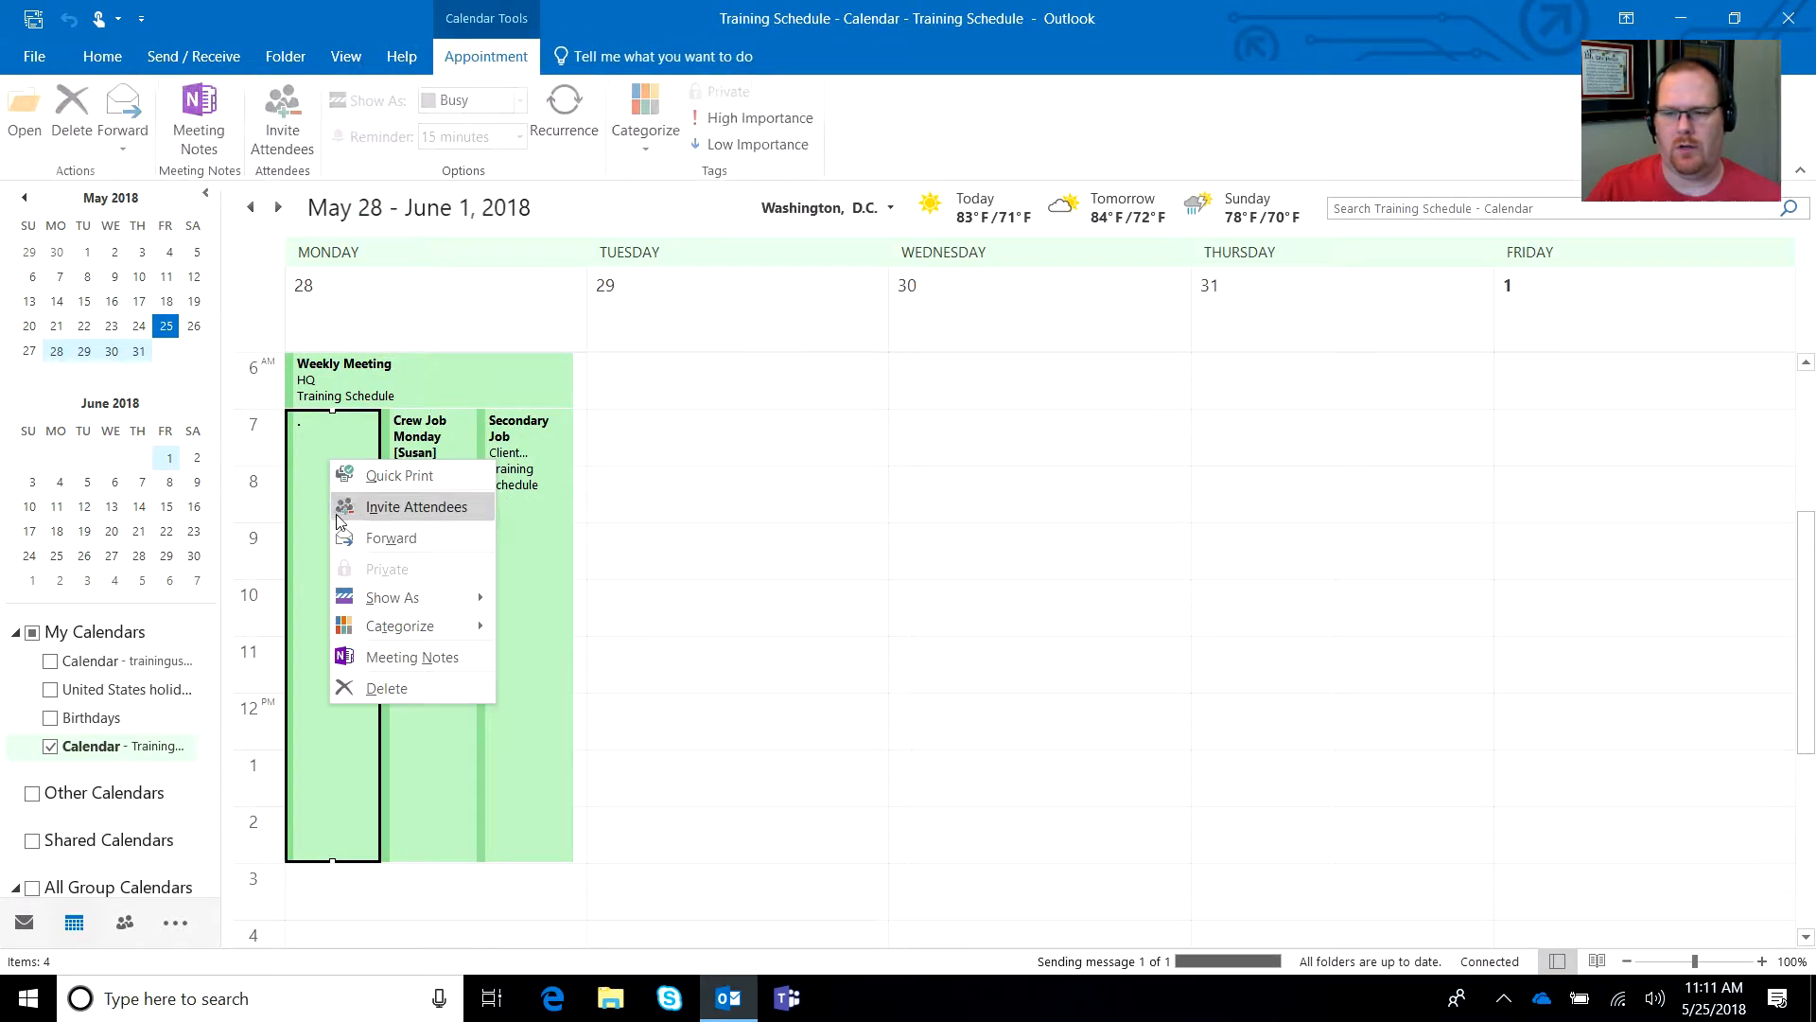
pyautogui.click(377, 685)
pyautogui.moveTo(451, 503)
pyautogui.click(638, 378)
pyautogui.moveTo(649, 428); pyautogui.dragTo(877, 675)
pyautogui.moveTo(1047, 456); pyautogui.dragTo(1033, 547)
pyautogui.click(719, 480)
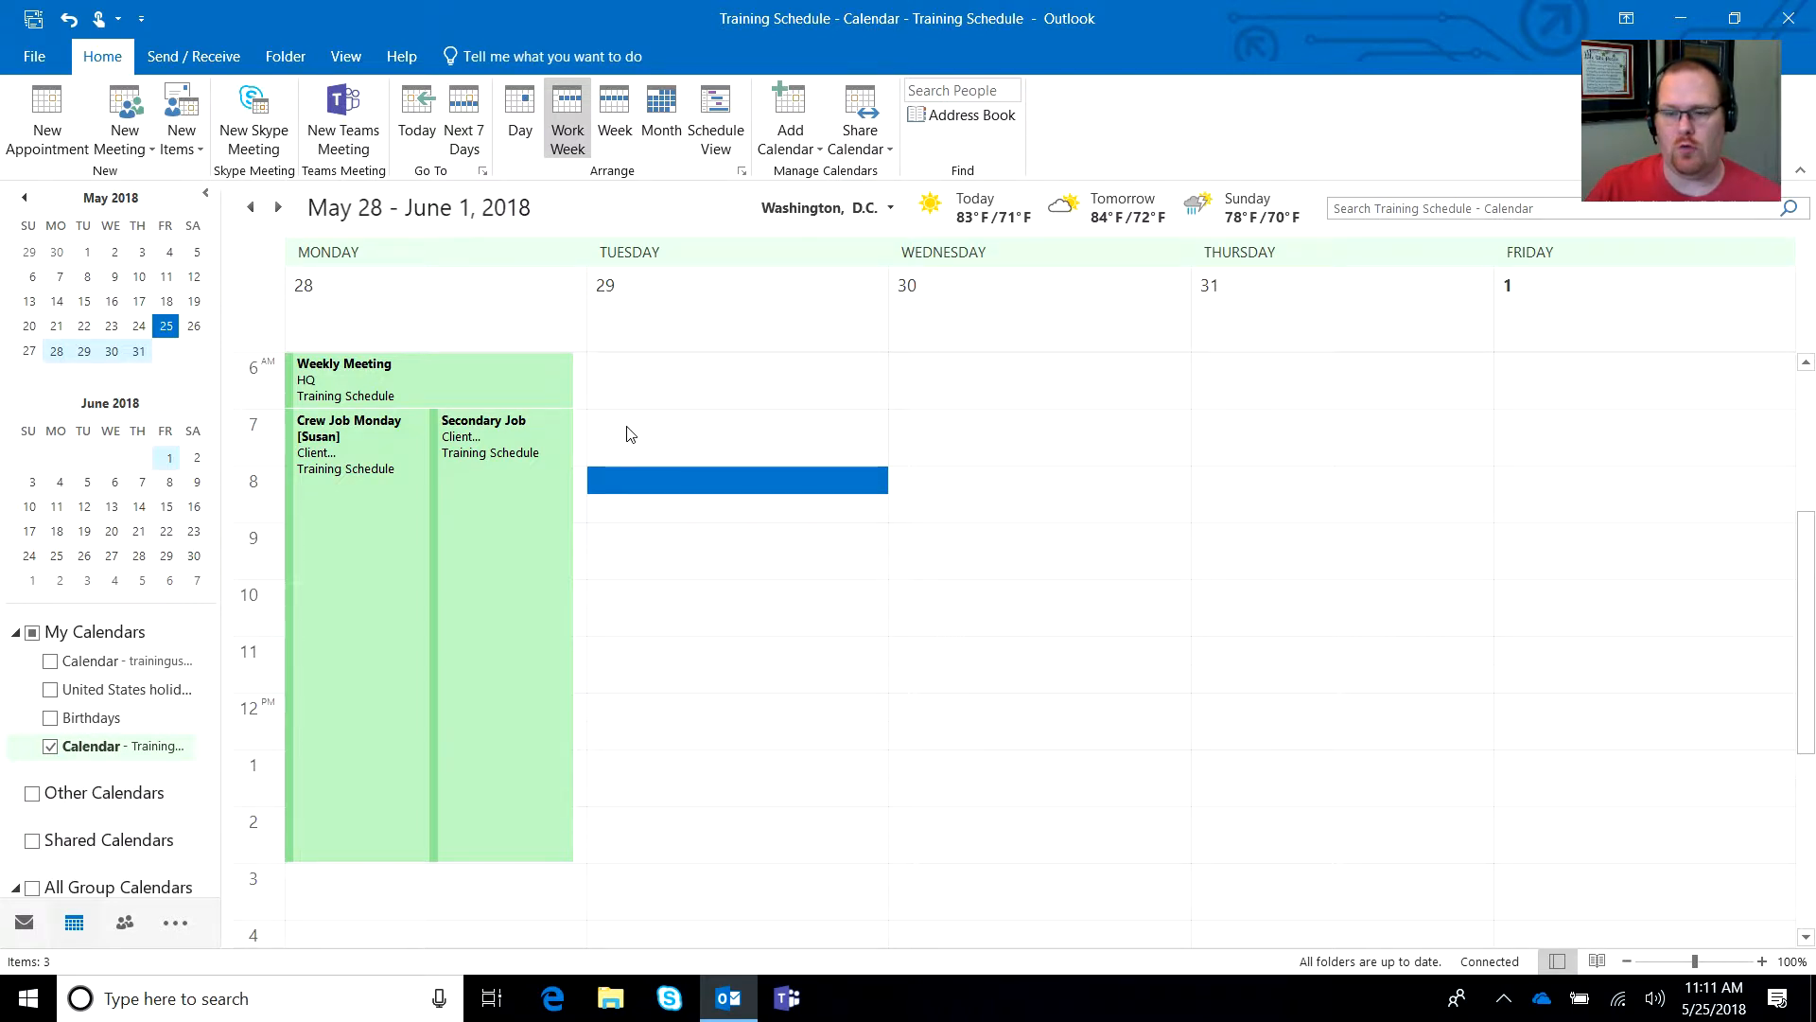
# Create a new meeting for Tuesday 5/29/2018, 7:00 AM to 3:00 PM.
pyautogui.moveTo(628, 433); pyautogui.dragTo(650, 812)
pyautogui.moveTo(649, 838); pyautogui.dragTo(650, 847)
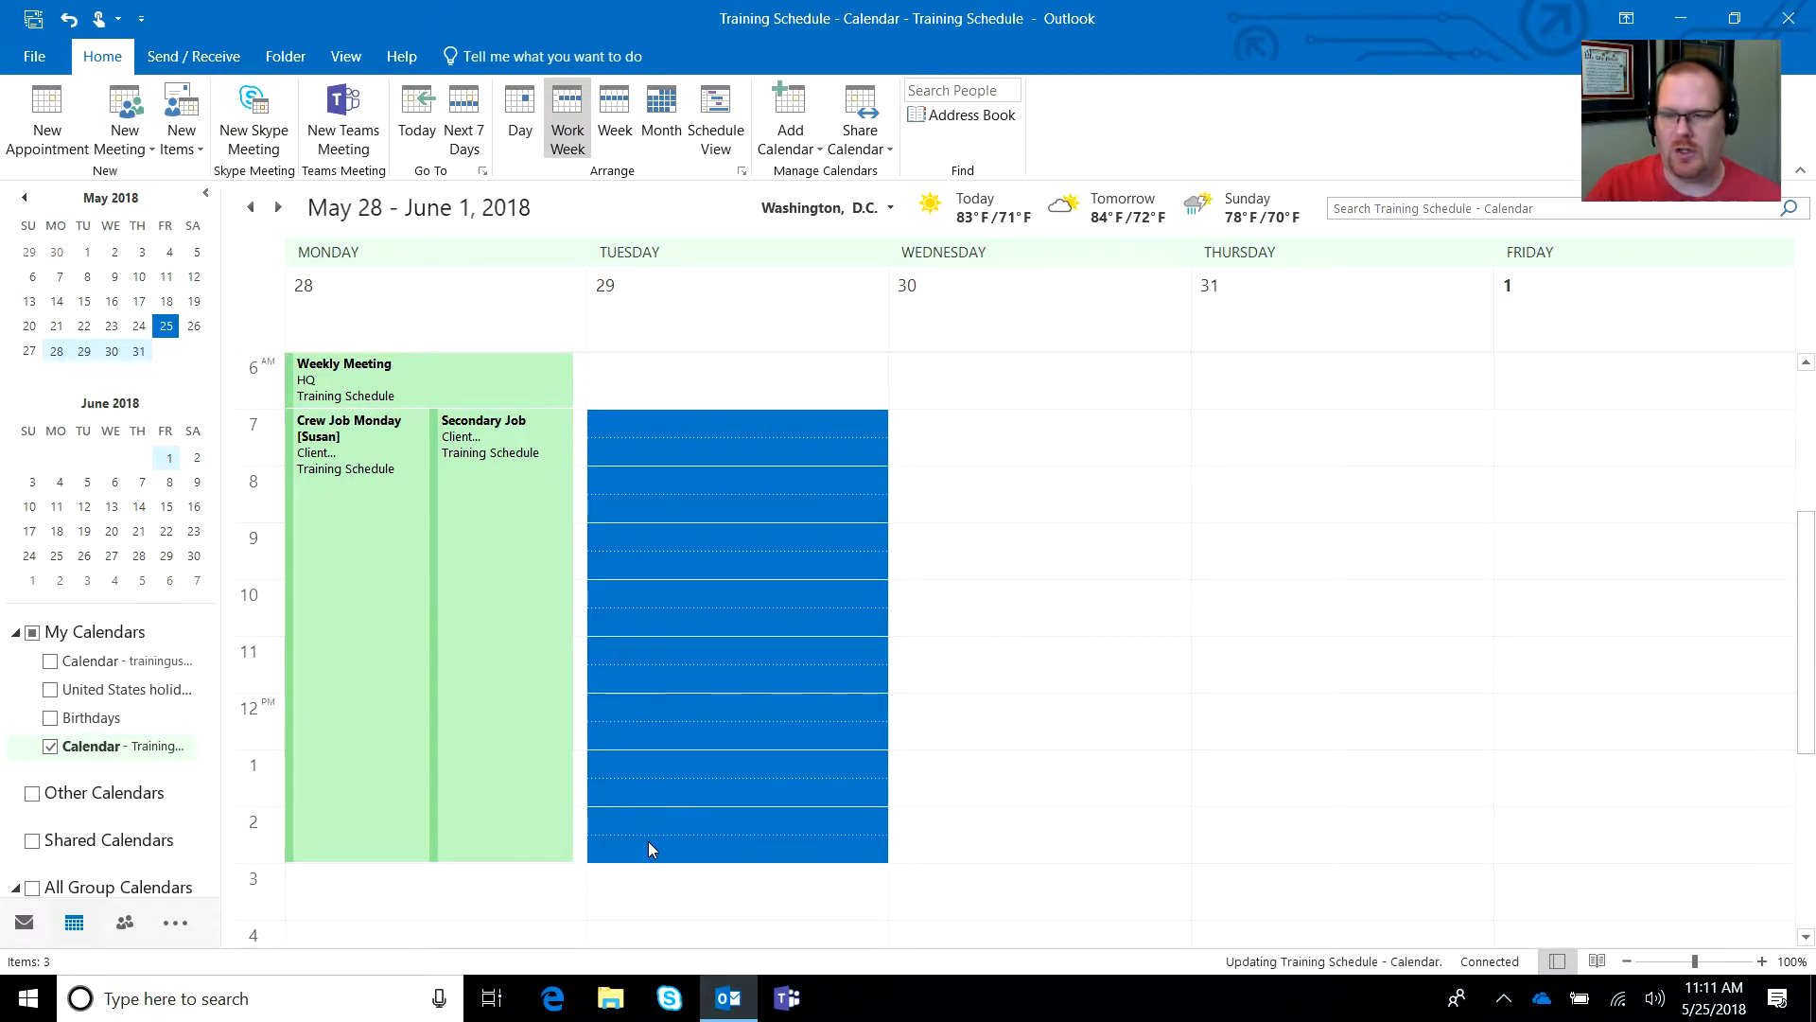
pyautogui.click(139, 137)
pyautogui.click(145, 174)
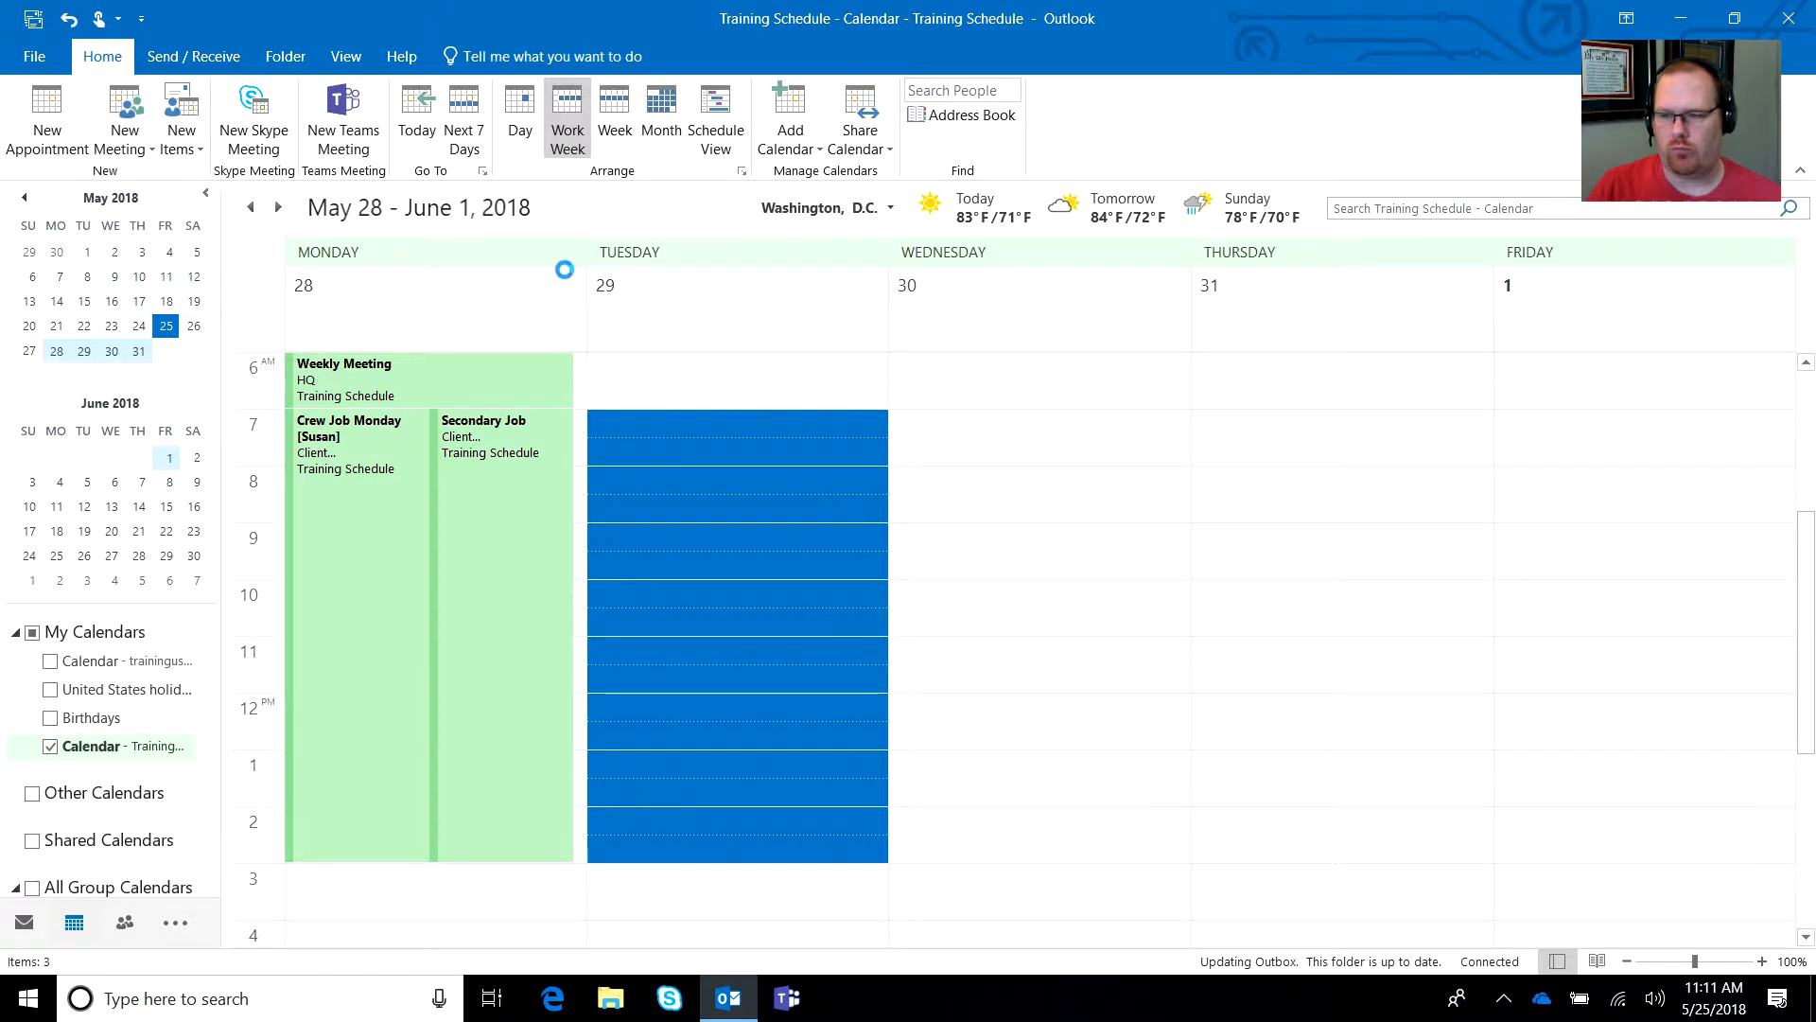
# Add Field Crew 2 as the invitee of the Tuesday meeting.
pyautogui.click(592, 291)
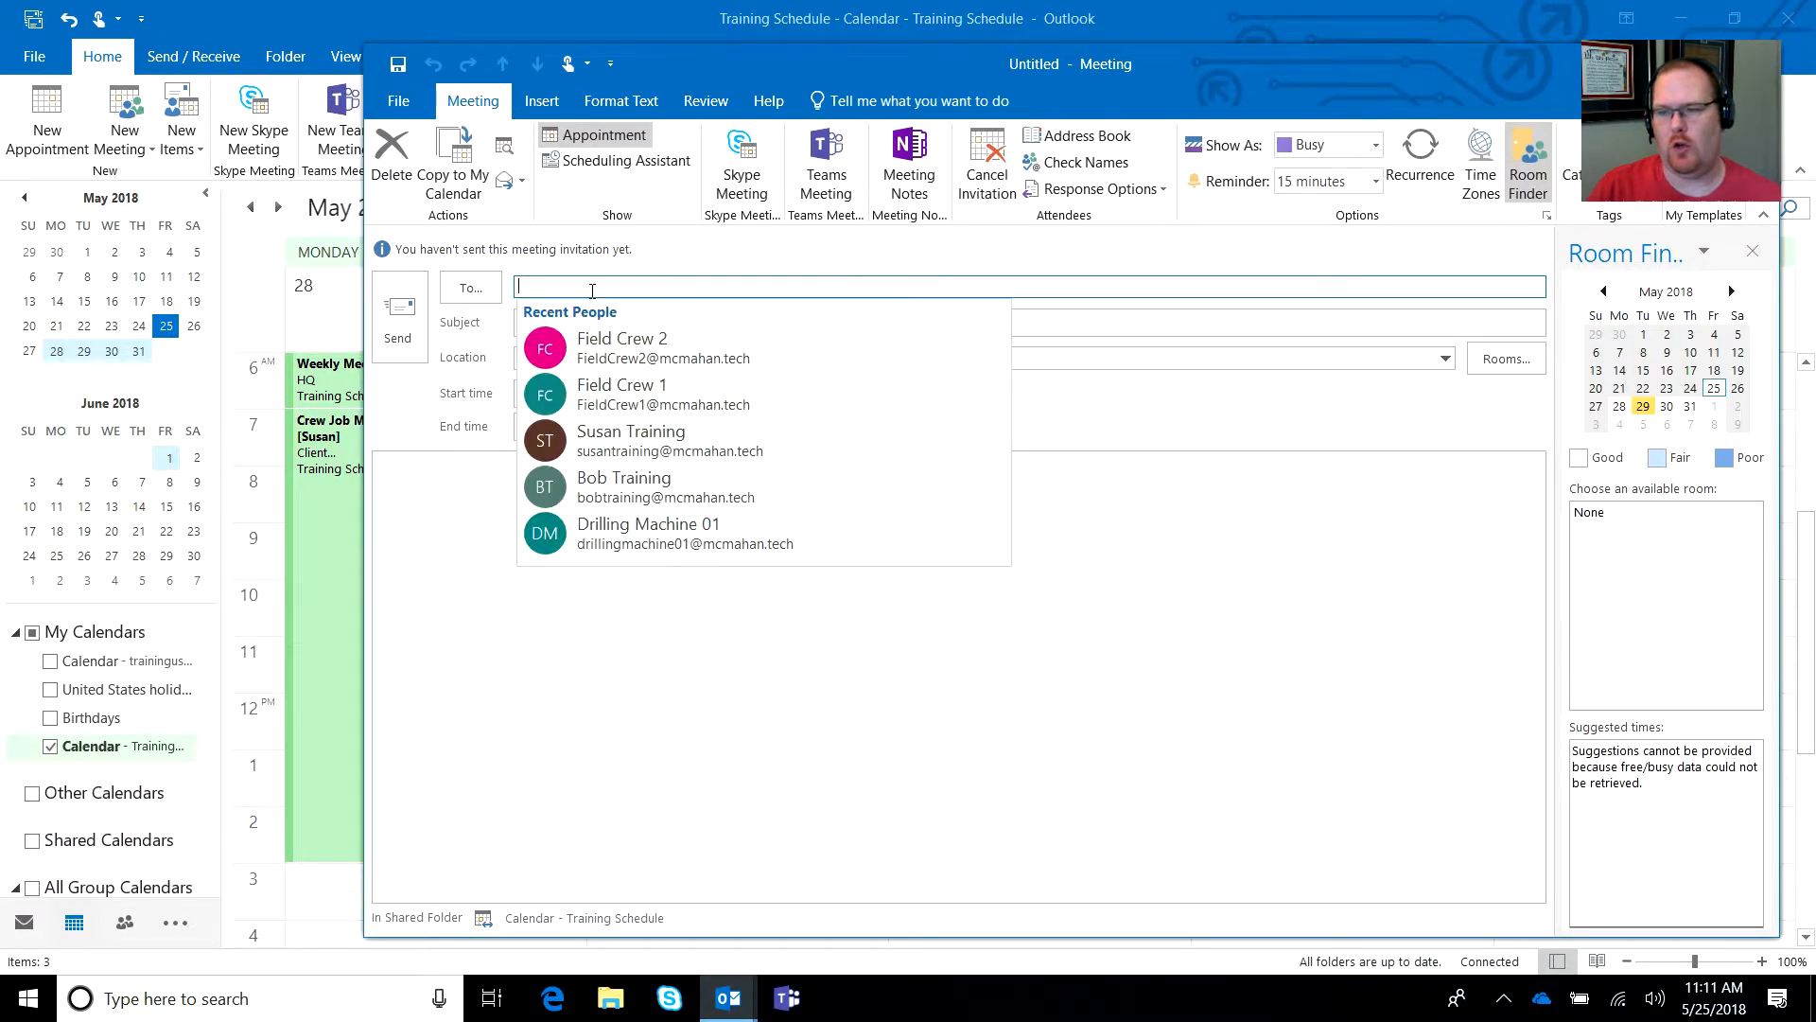
pyautogui.write('tra')
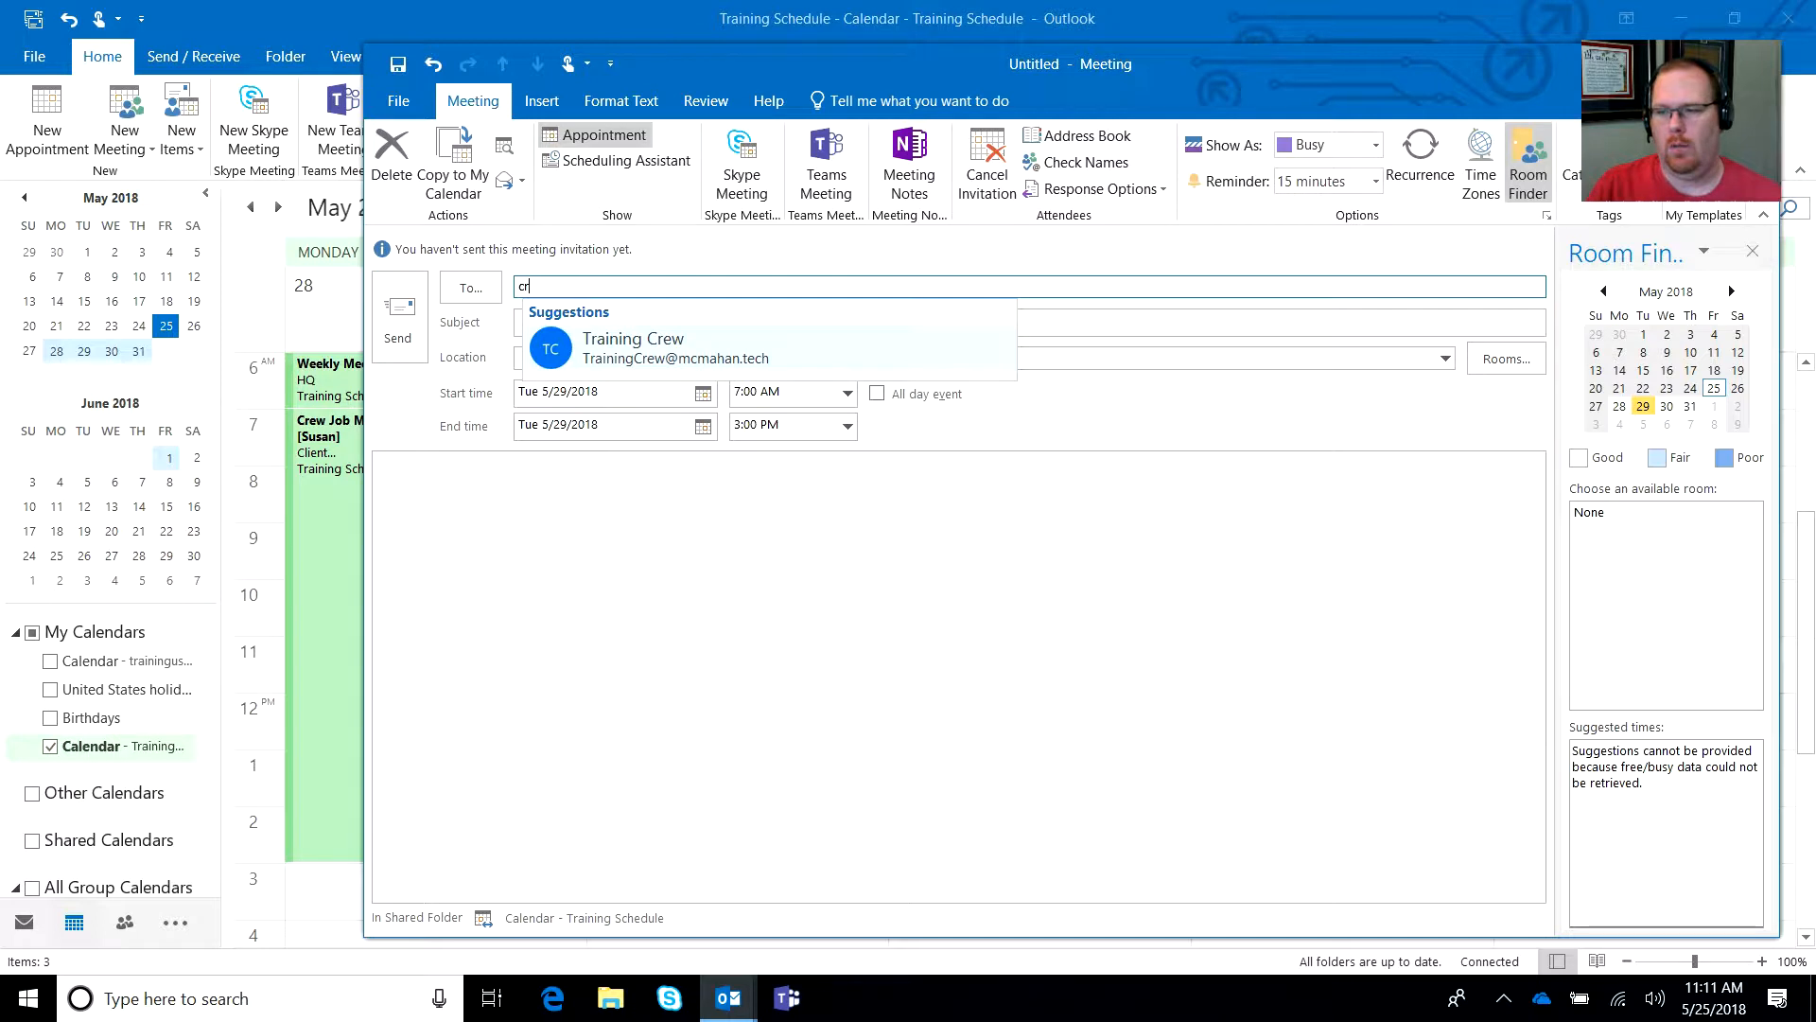
pyautogui.press('BackSpace')
pyautogui.press('BackSpace')
pyautogui.press('BackSpace')
pyautogui.write('fiel')
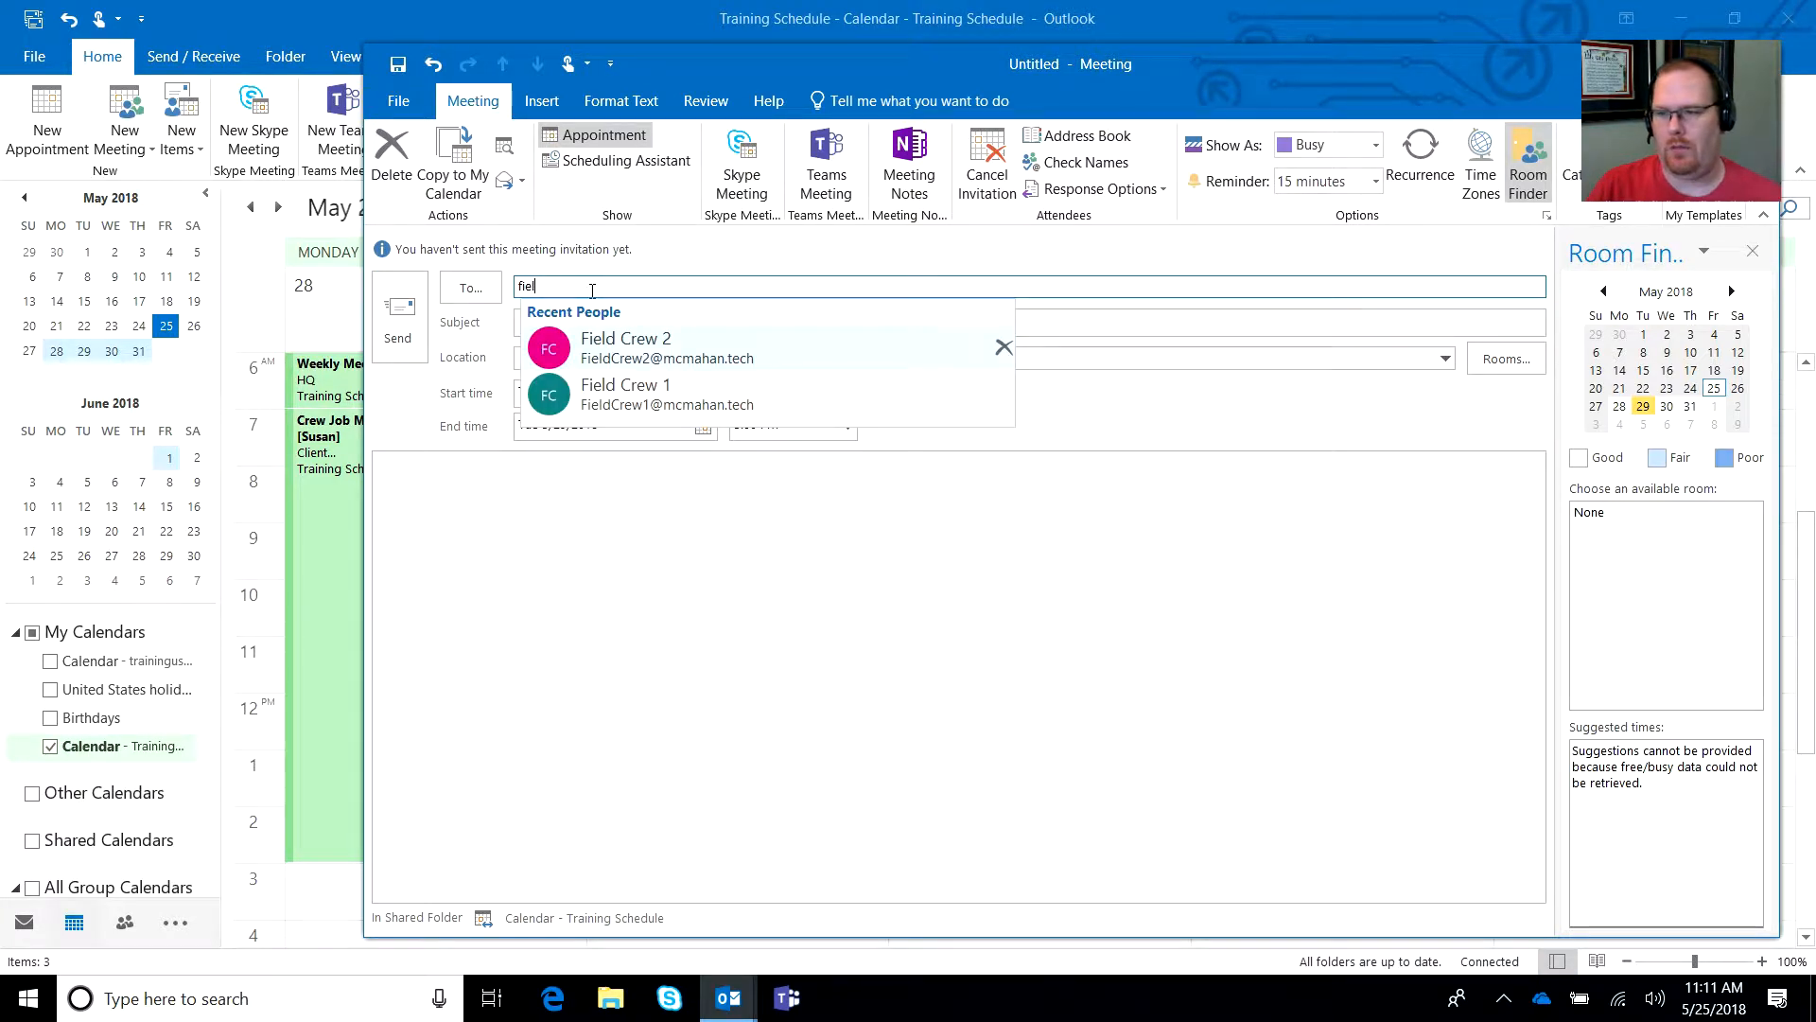
pyautogui.click(603, 352)
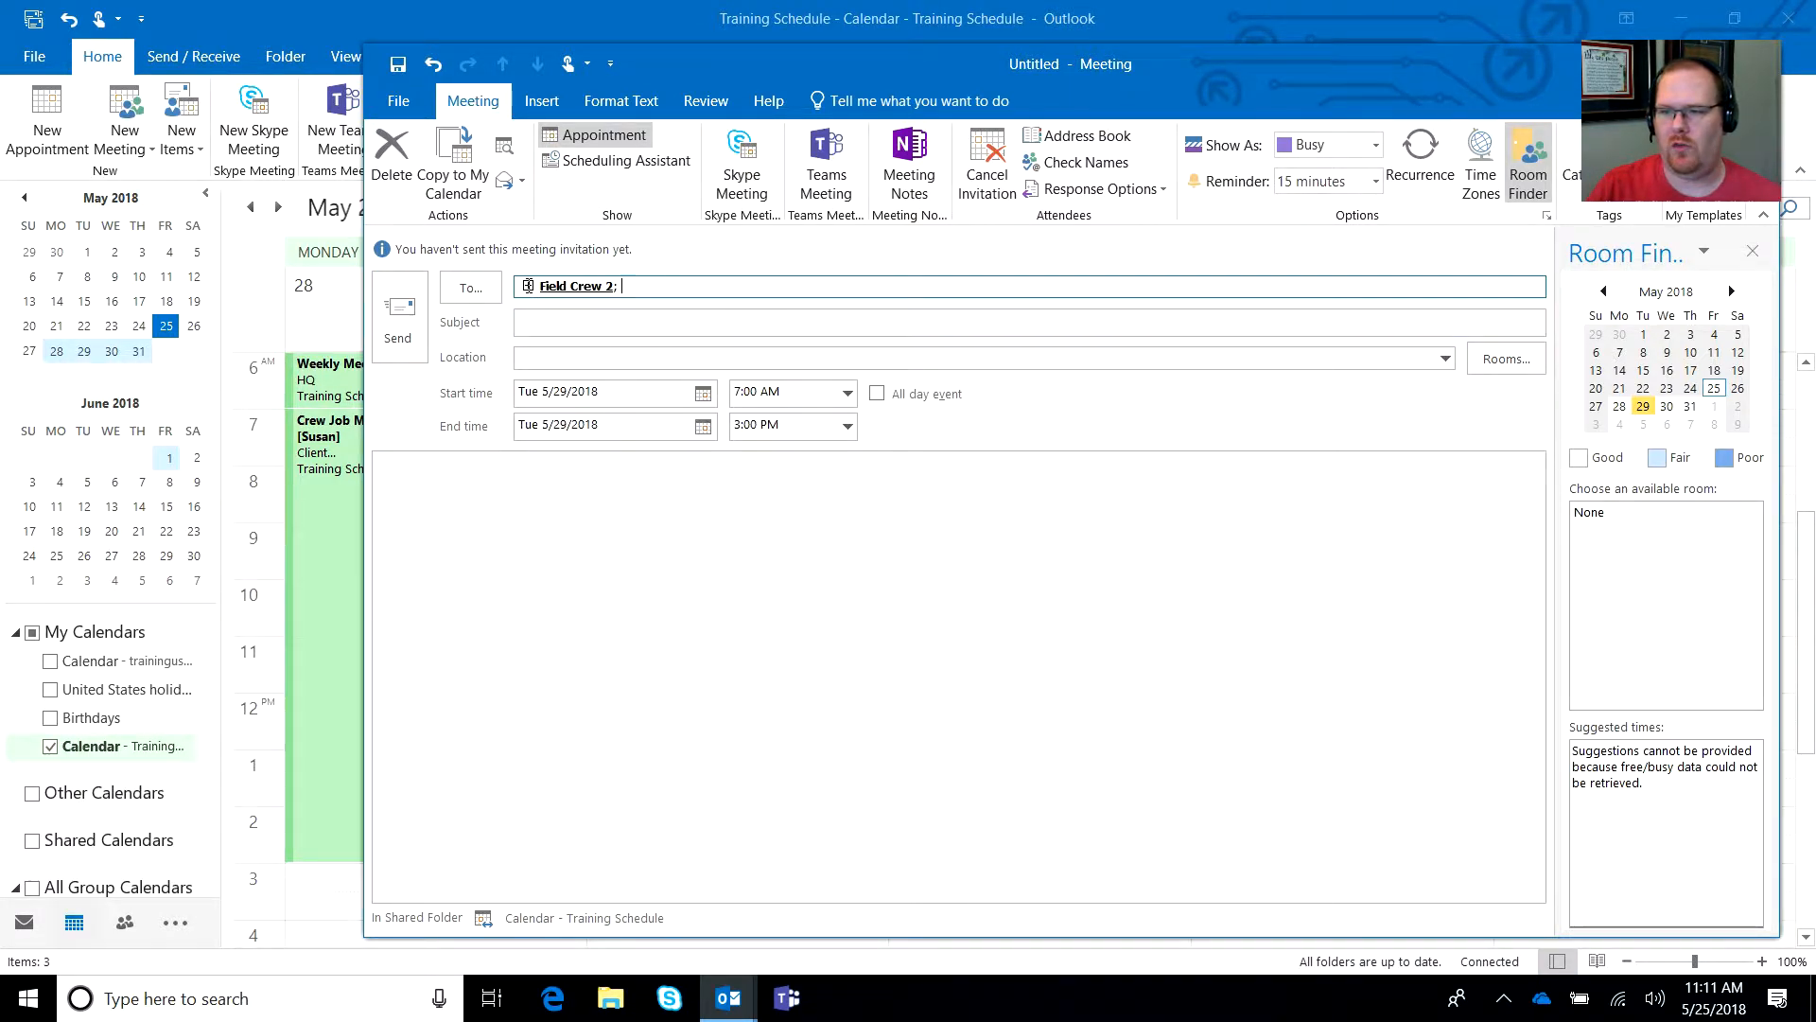
# Expand the Field Crew 2 list into its individual members and remove all of them except the last person.
pyautogui.click(526, 286)
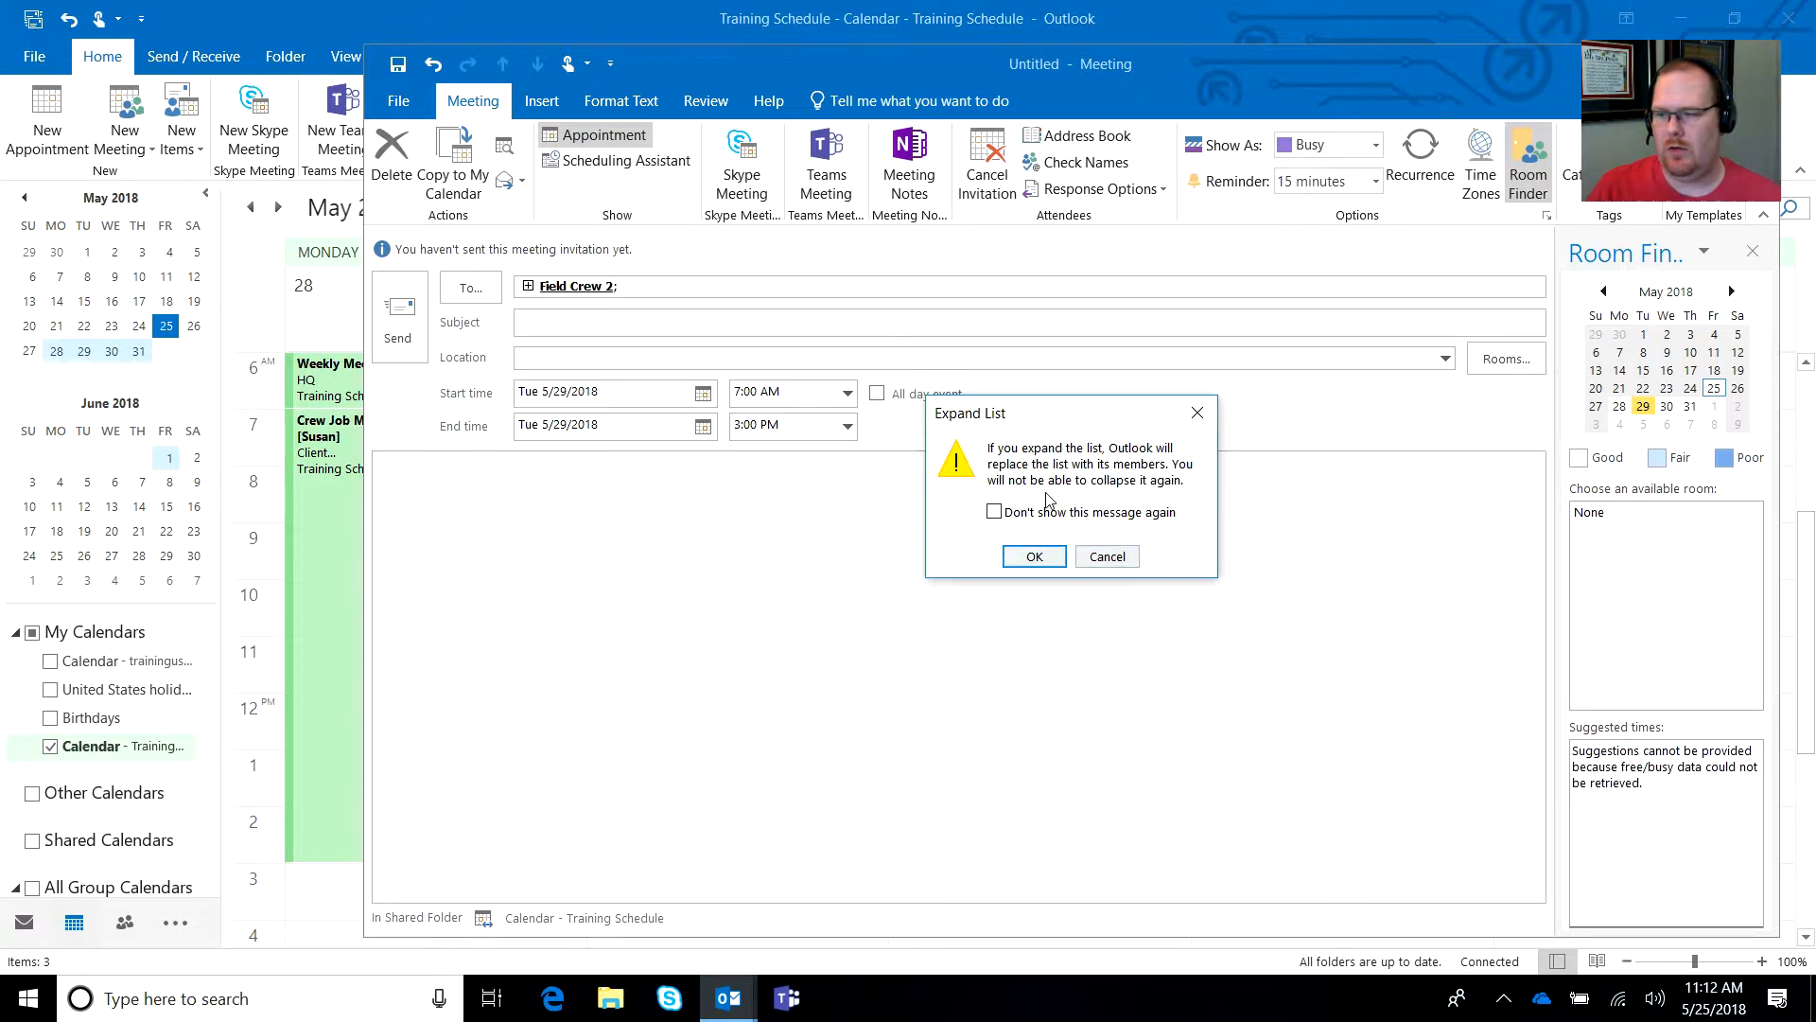
pyautogui.click(1035, 557)
pyautogui.click(635, 289)
pyautogui.press('Delete')
pyautogui.press('BackSpace')
pyautogui.press('BackSpace')
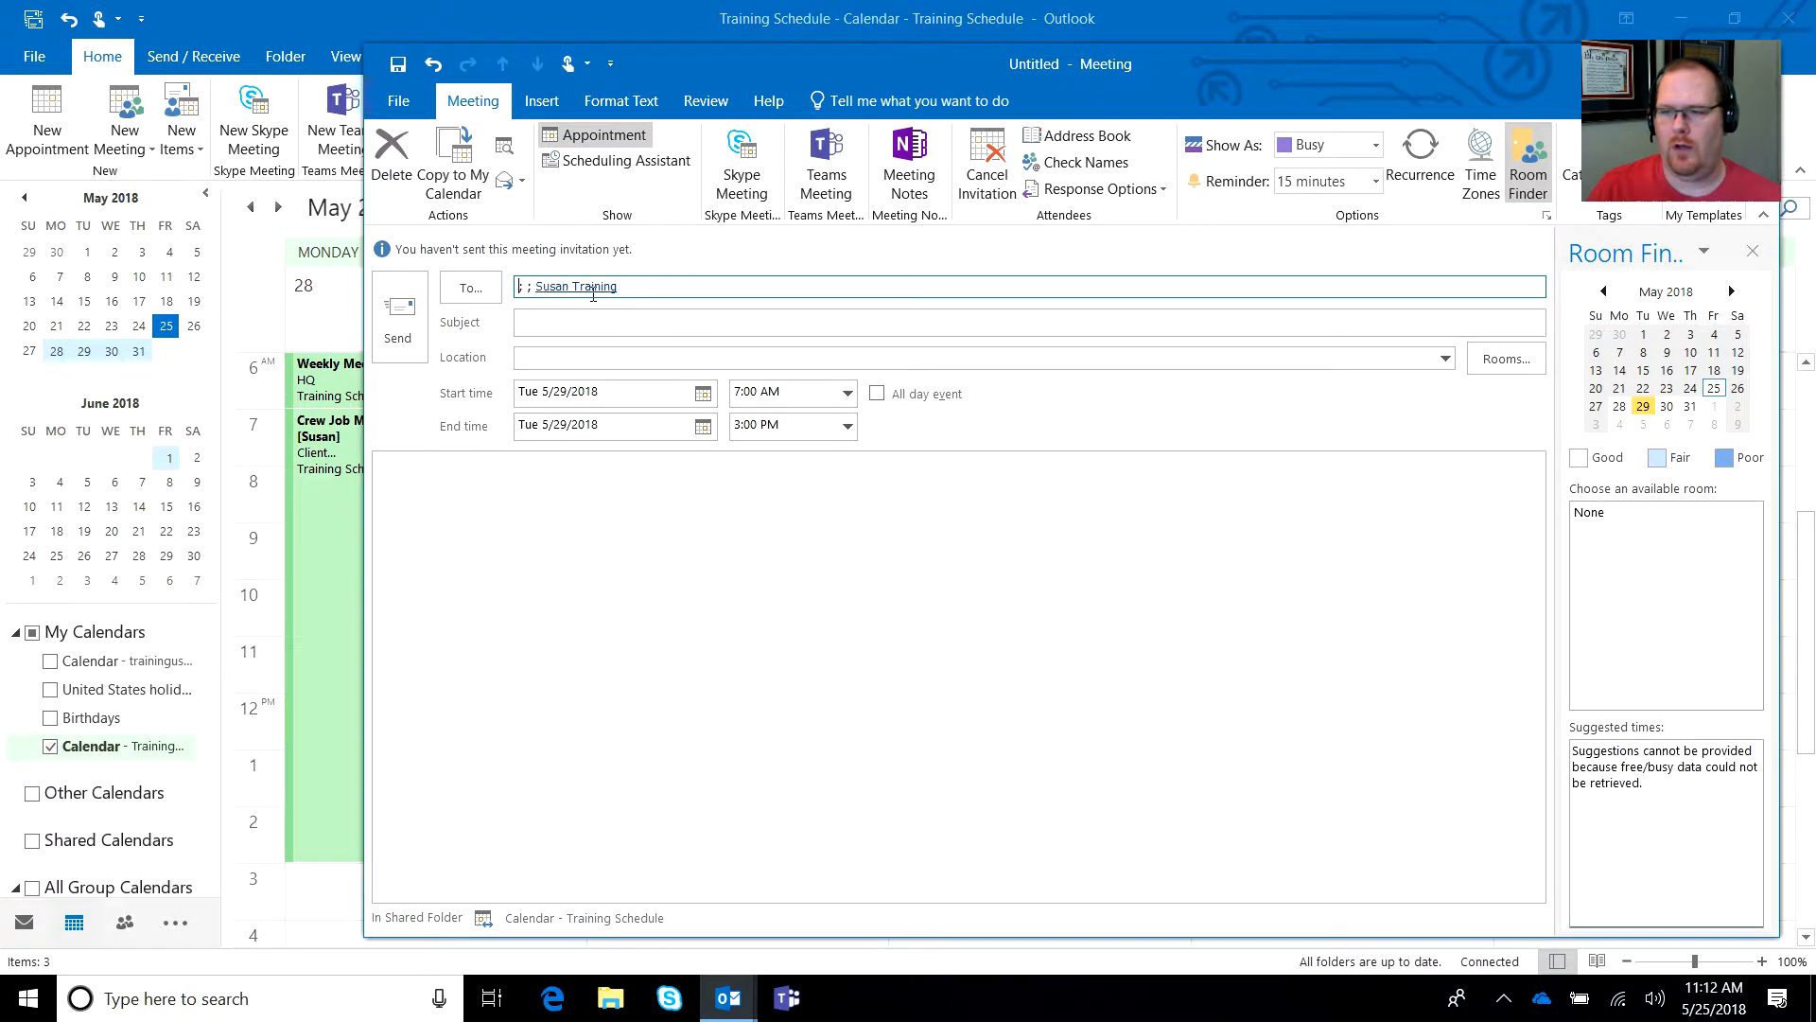
# Add Training User as a further attendee of the Tuesday meeting.
pyautogui.click(703, 290)
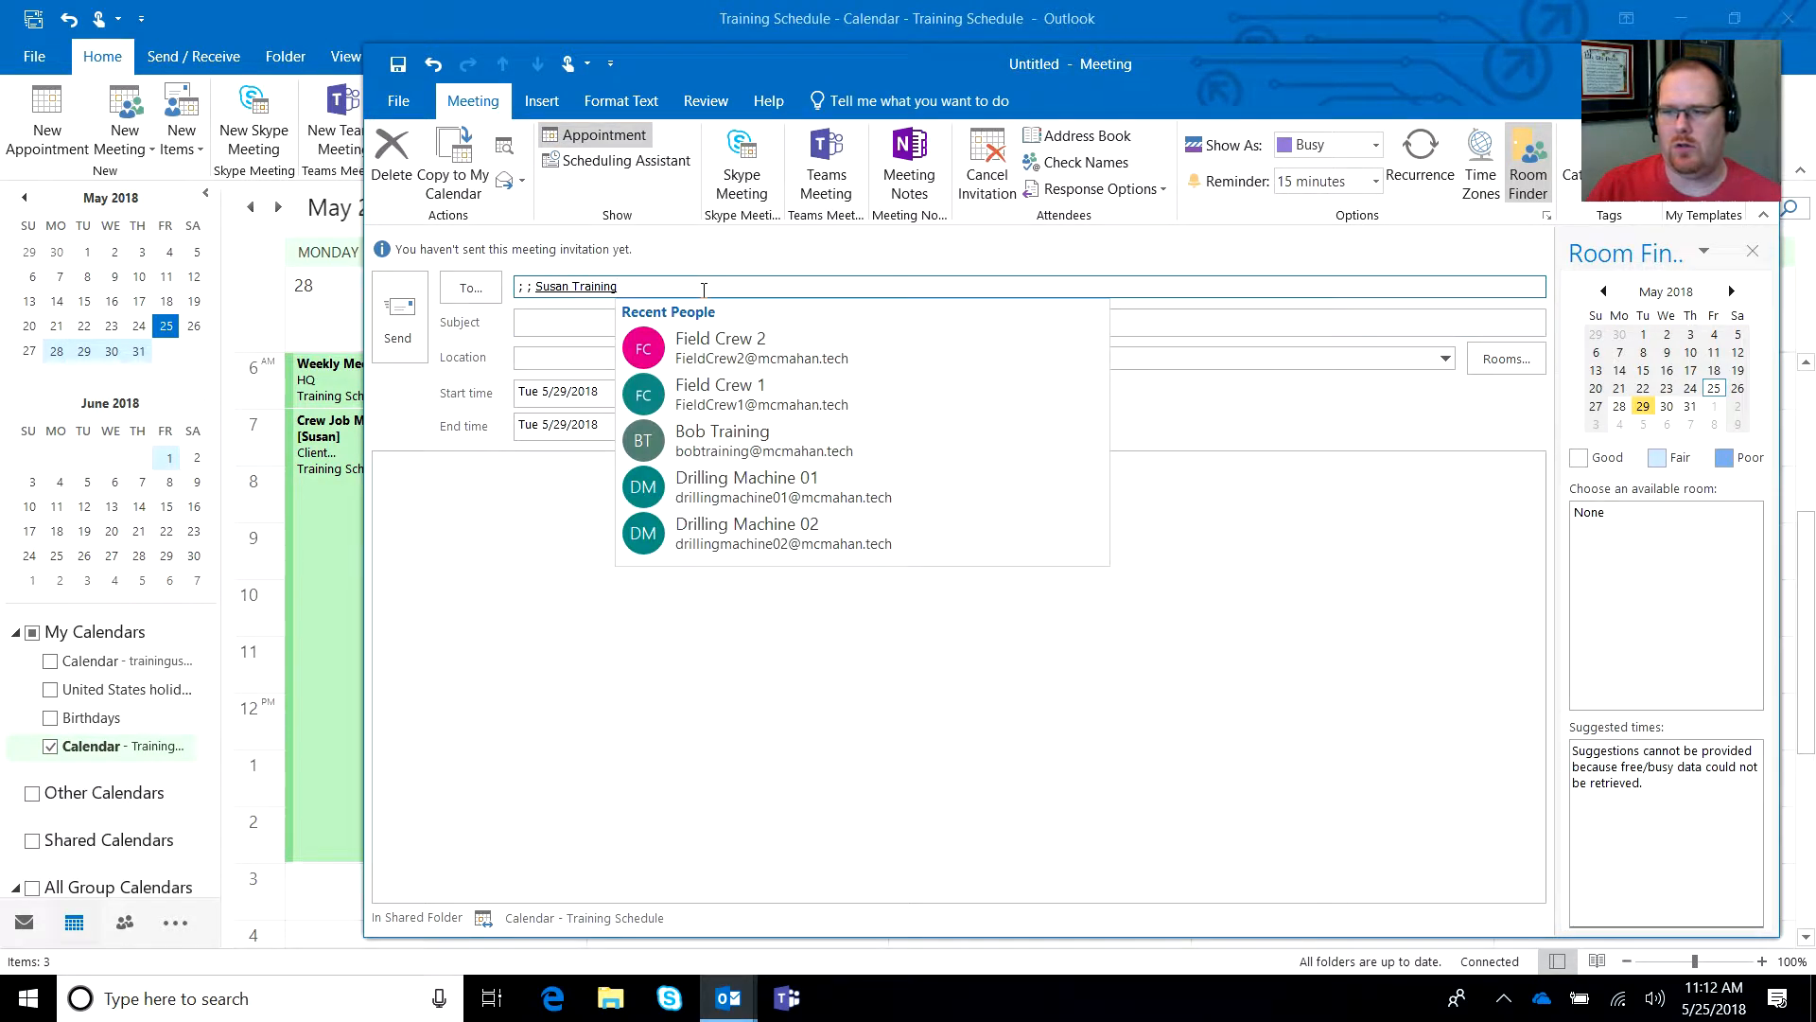
pyautogui.write('tra')
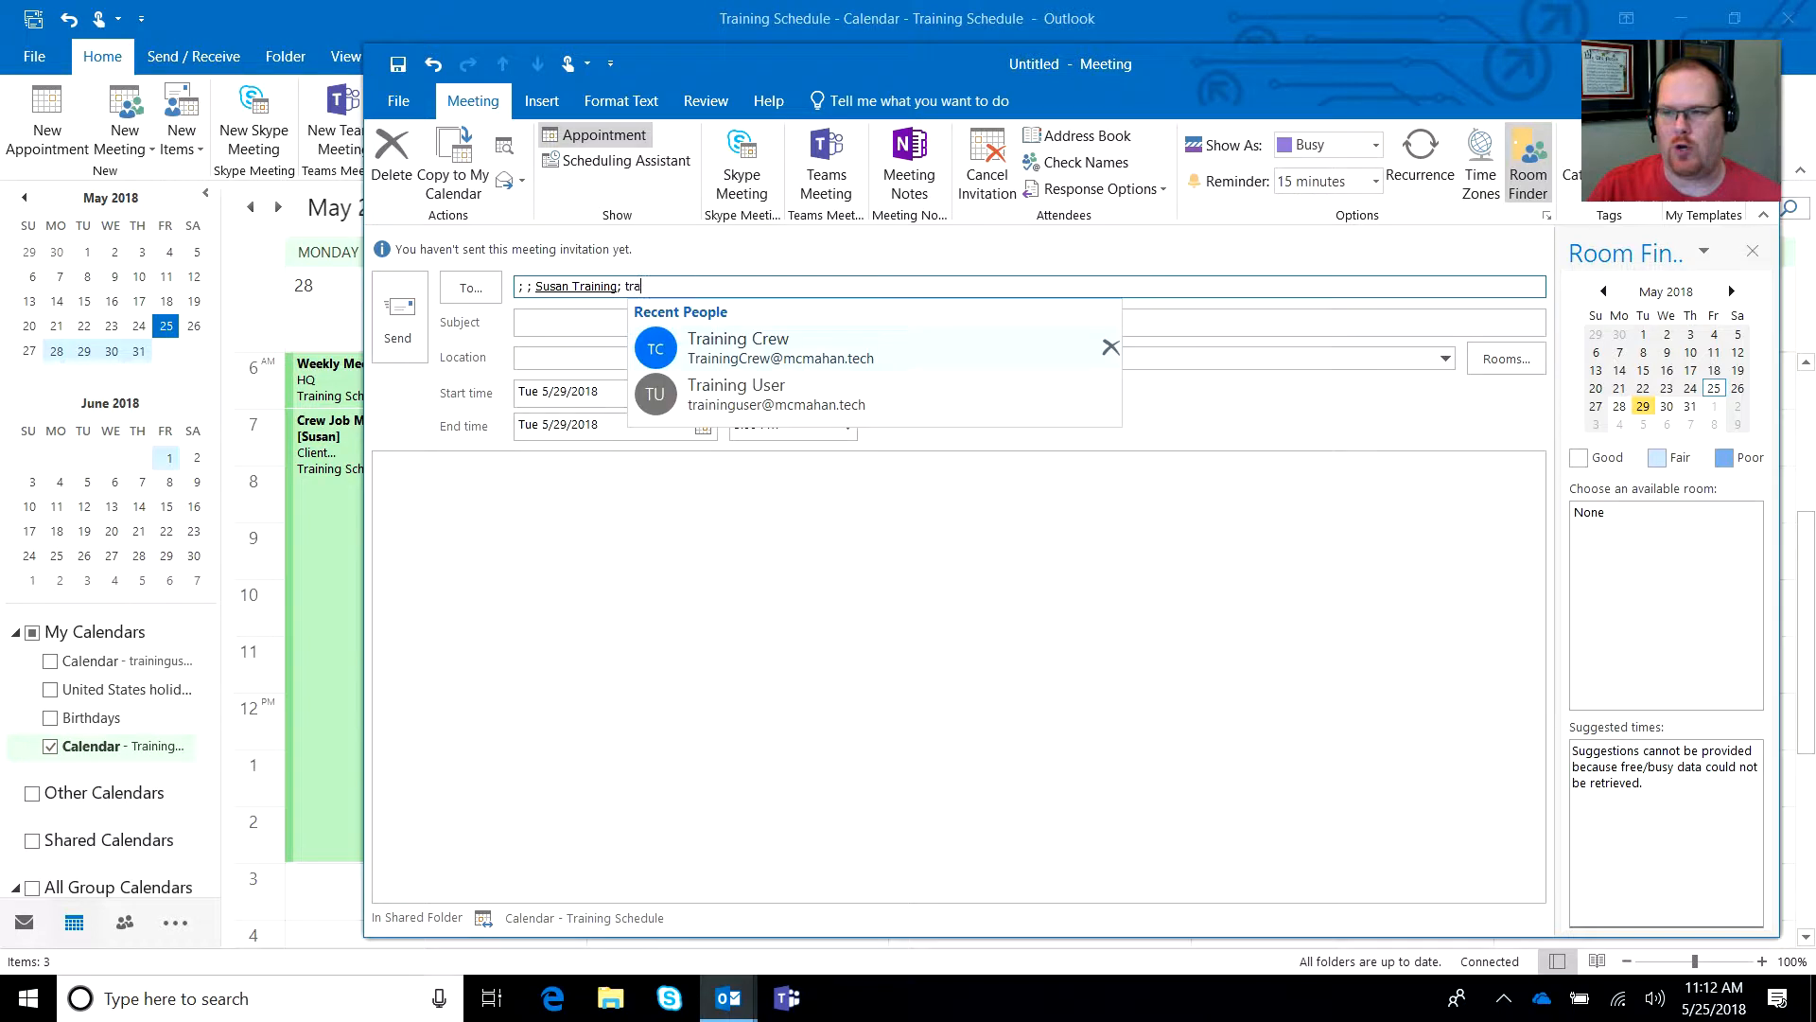
pyautogui.write('iningu')
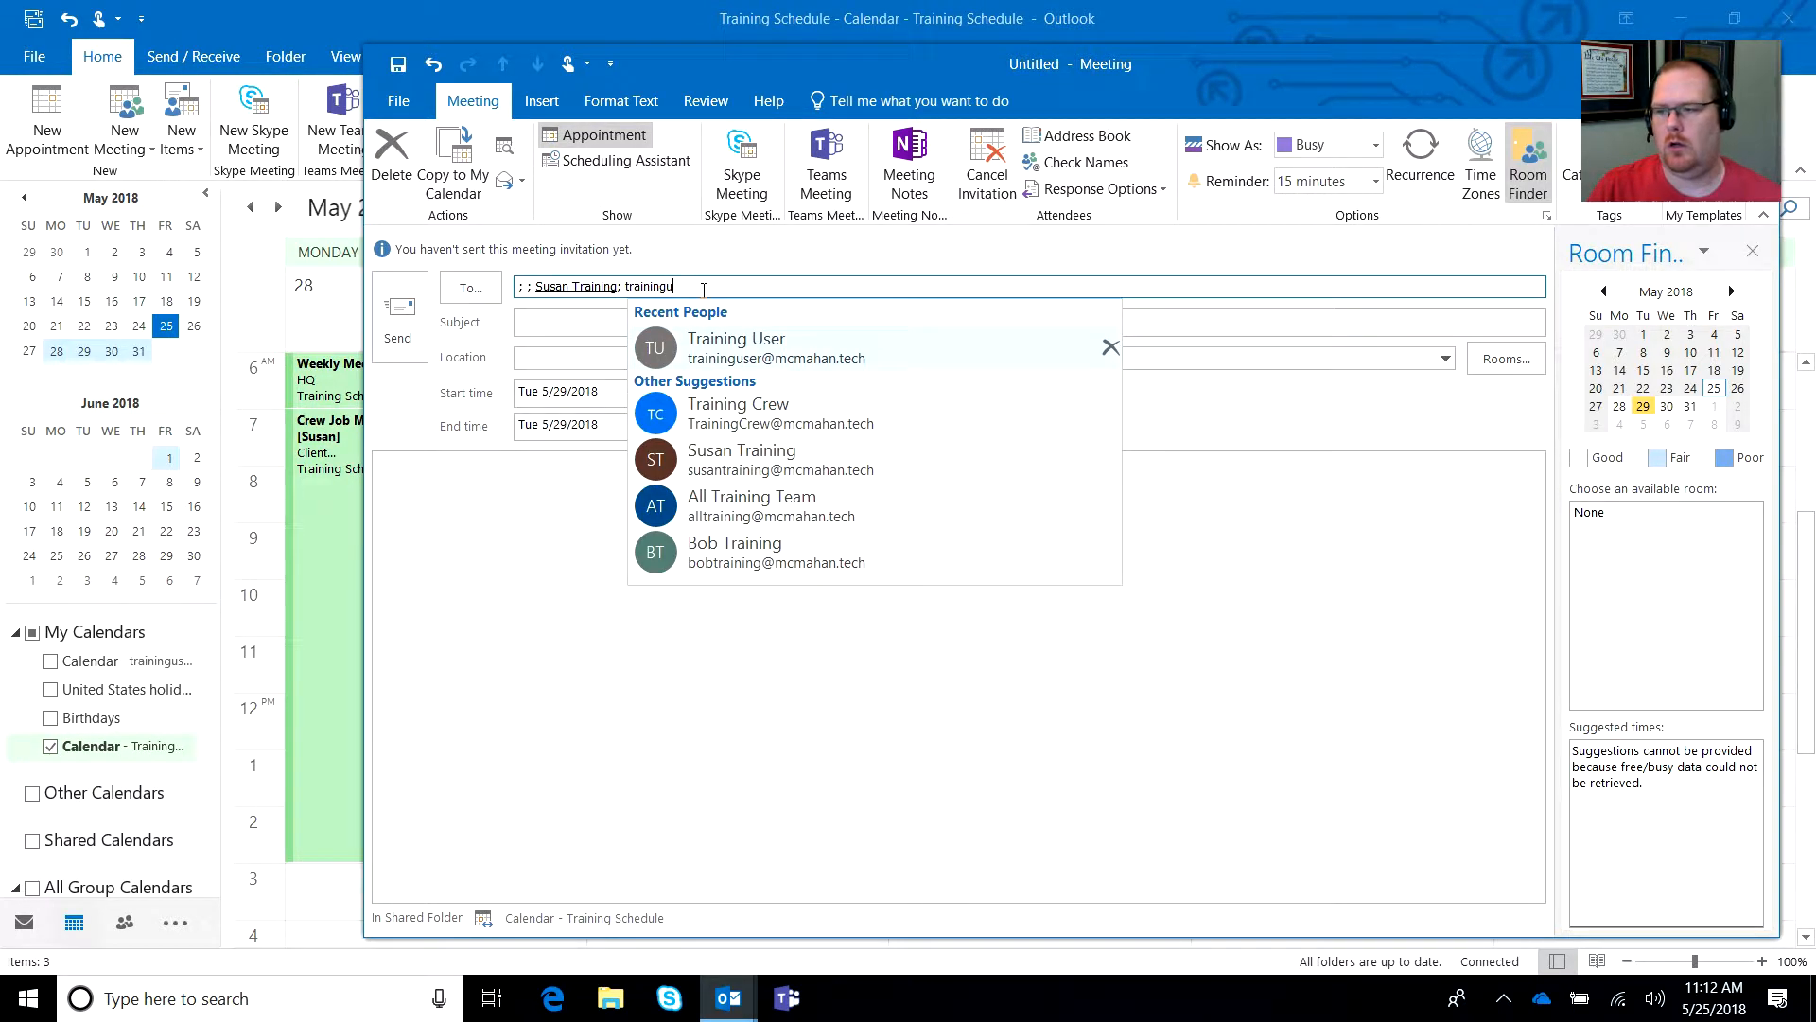
pyautogui.click(719, 358)
# Set the Tuesday meeting's subject to "Test Event" and its location to "TBD".
pyautogui.click(596, 322)
pyautogui.write('Test E')
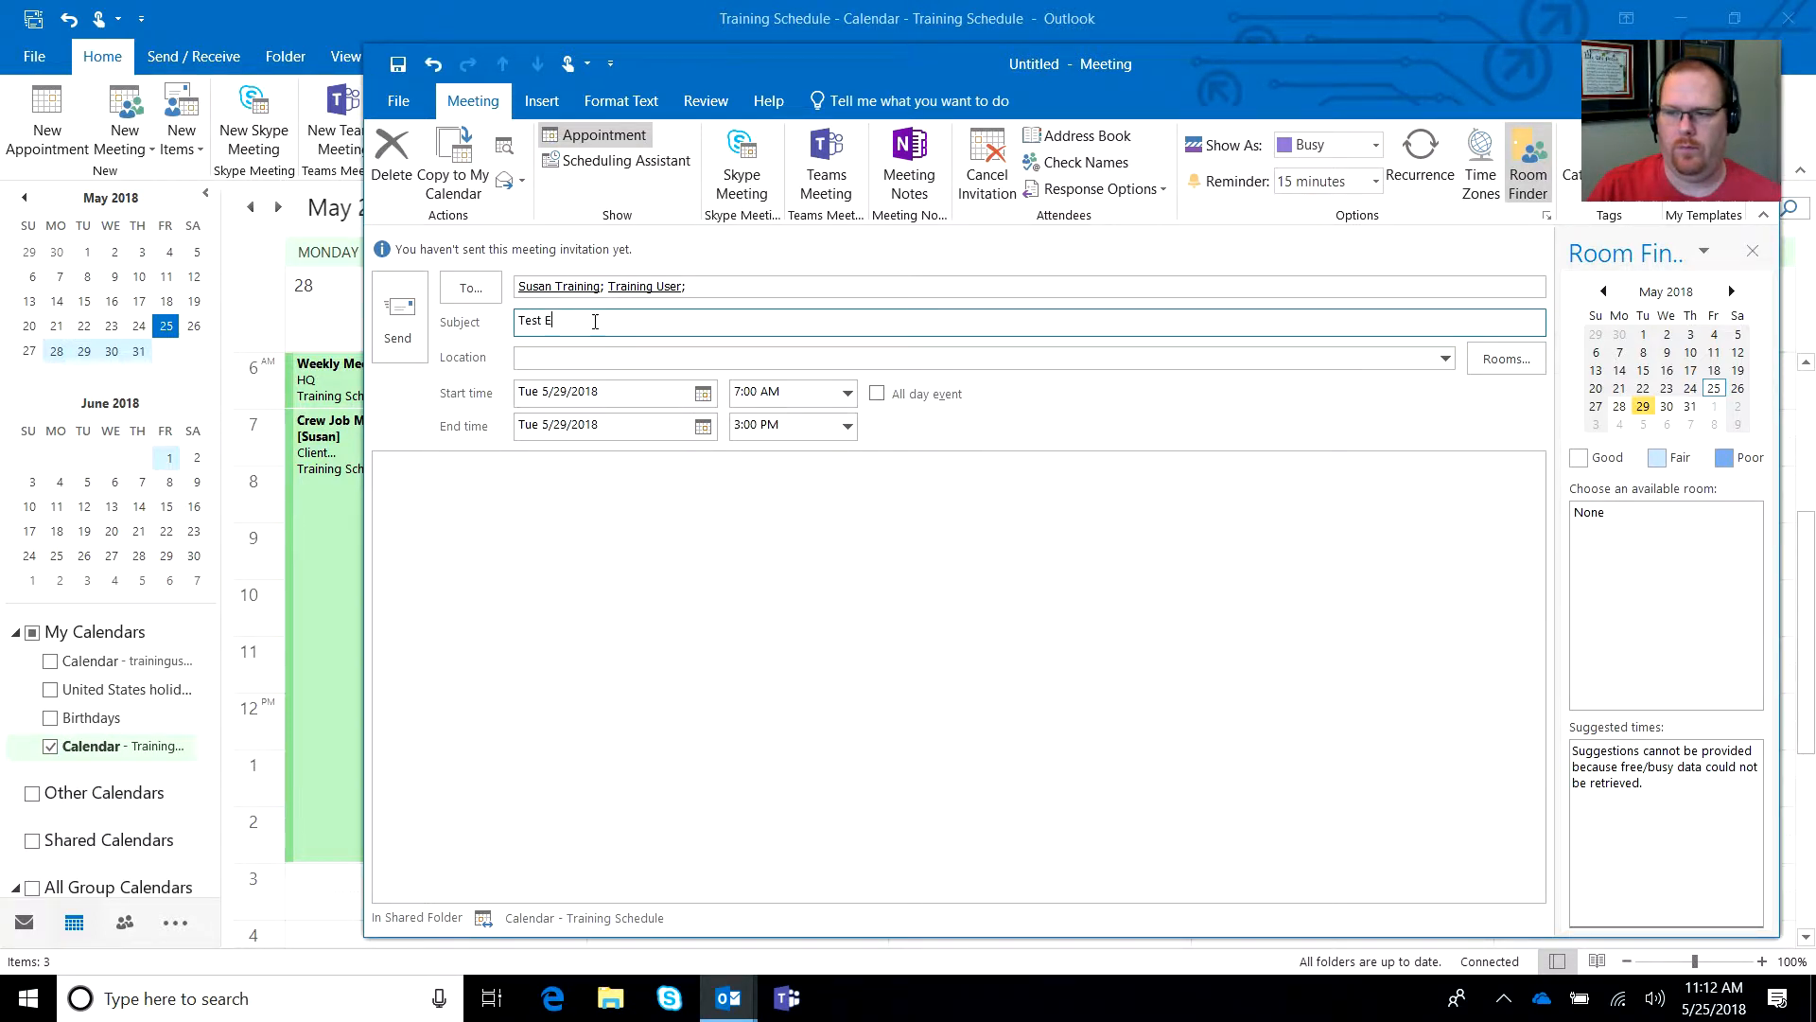
pyautogui.write('vent')
pyautogui.click(602, 359)
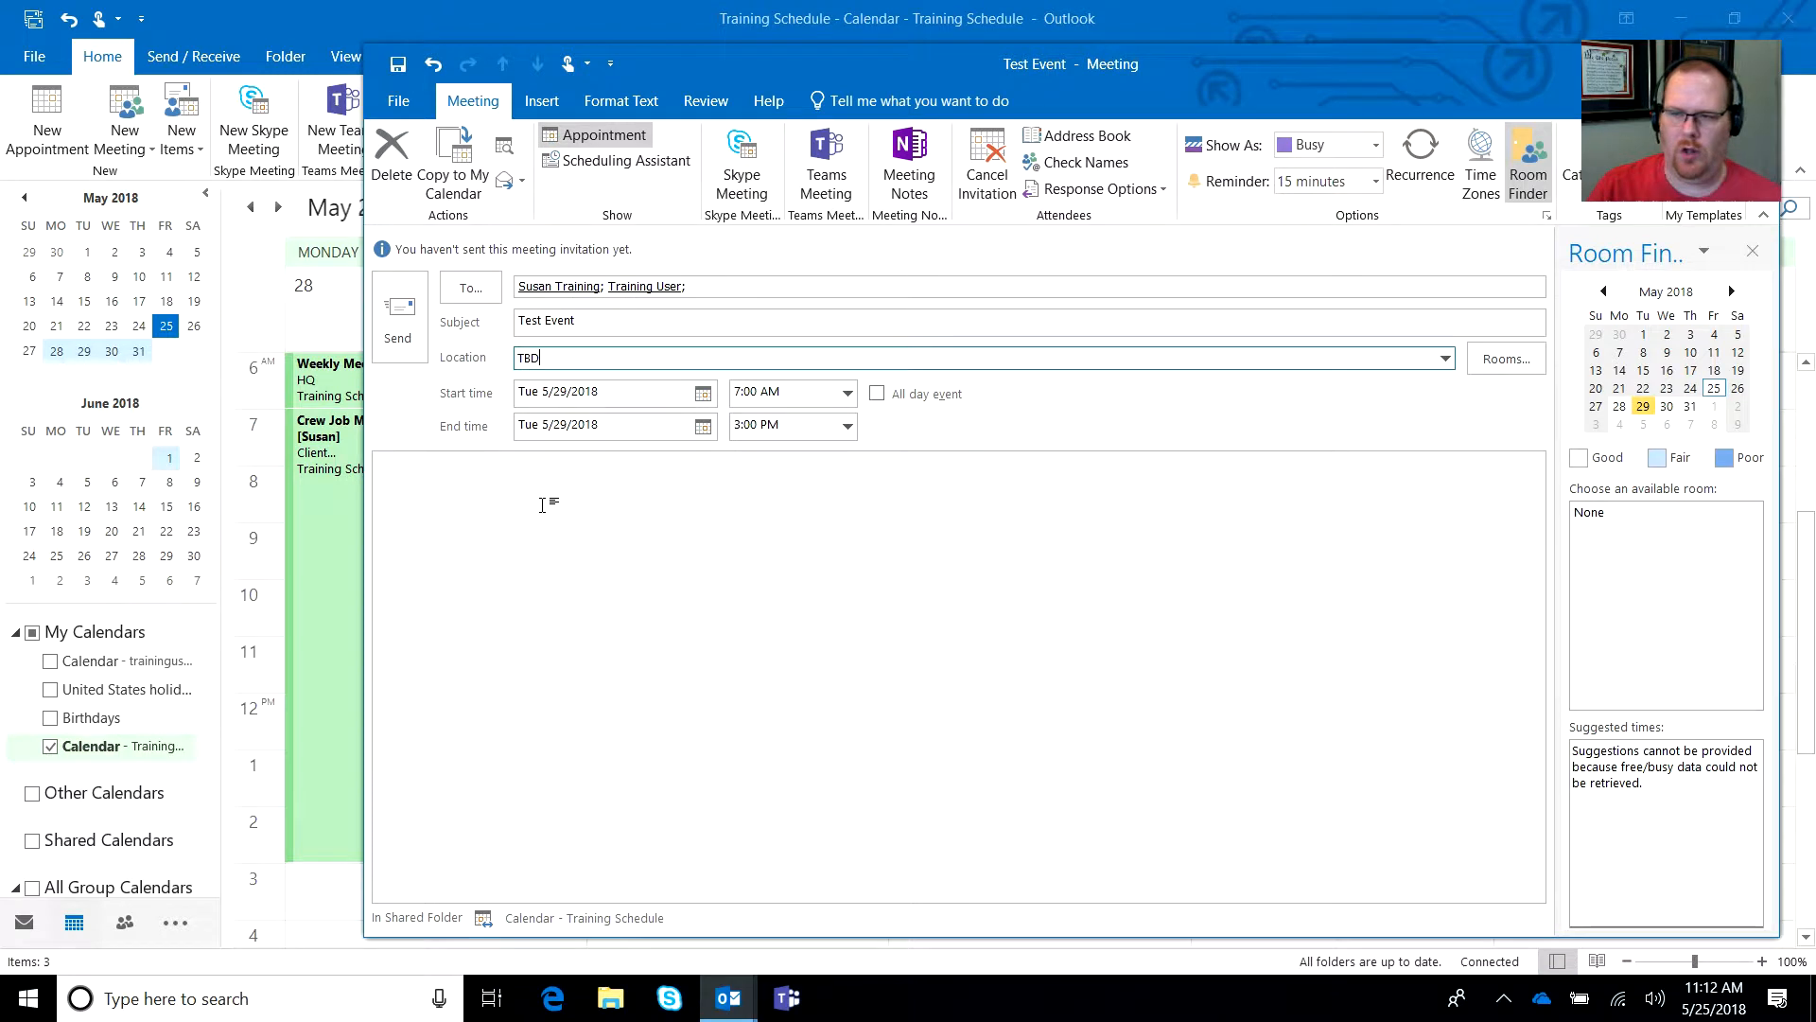
# Write "Info..." in the body of the Test Event meeting and send the invitation.
pyautogui.click(482, 495)
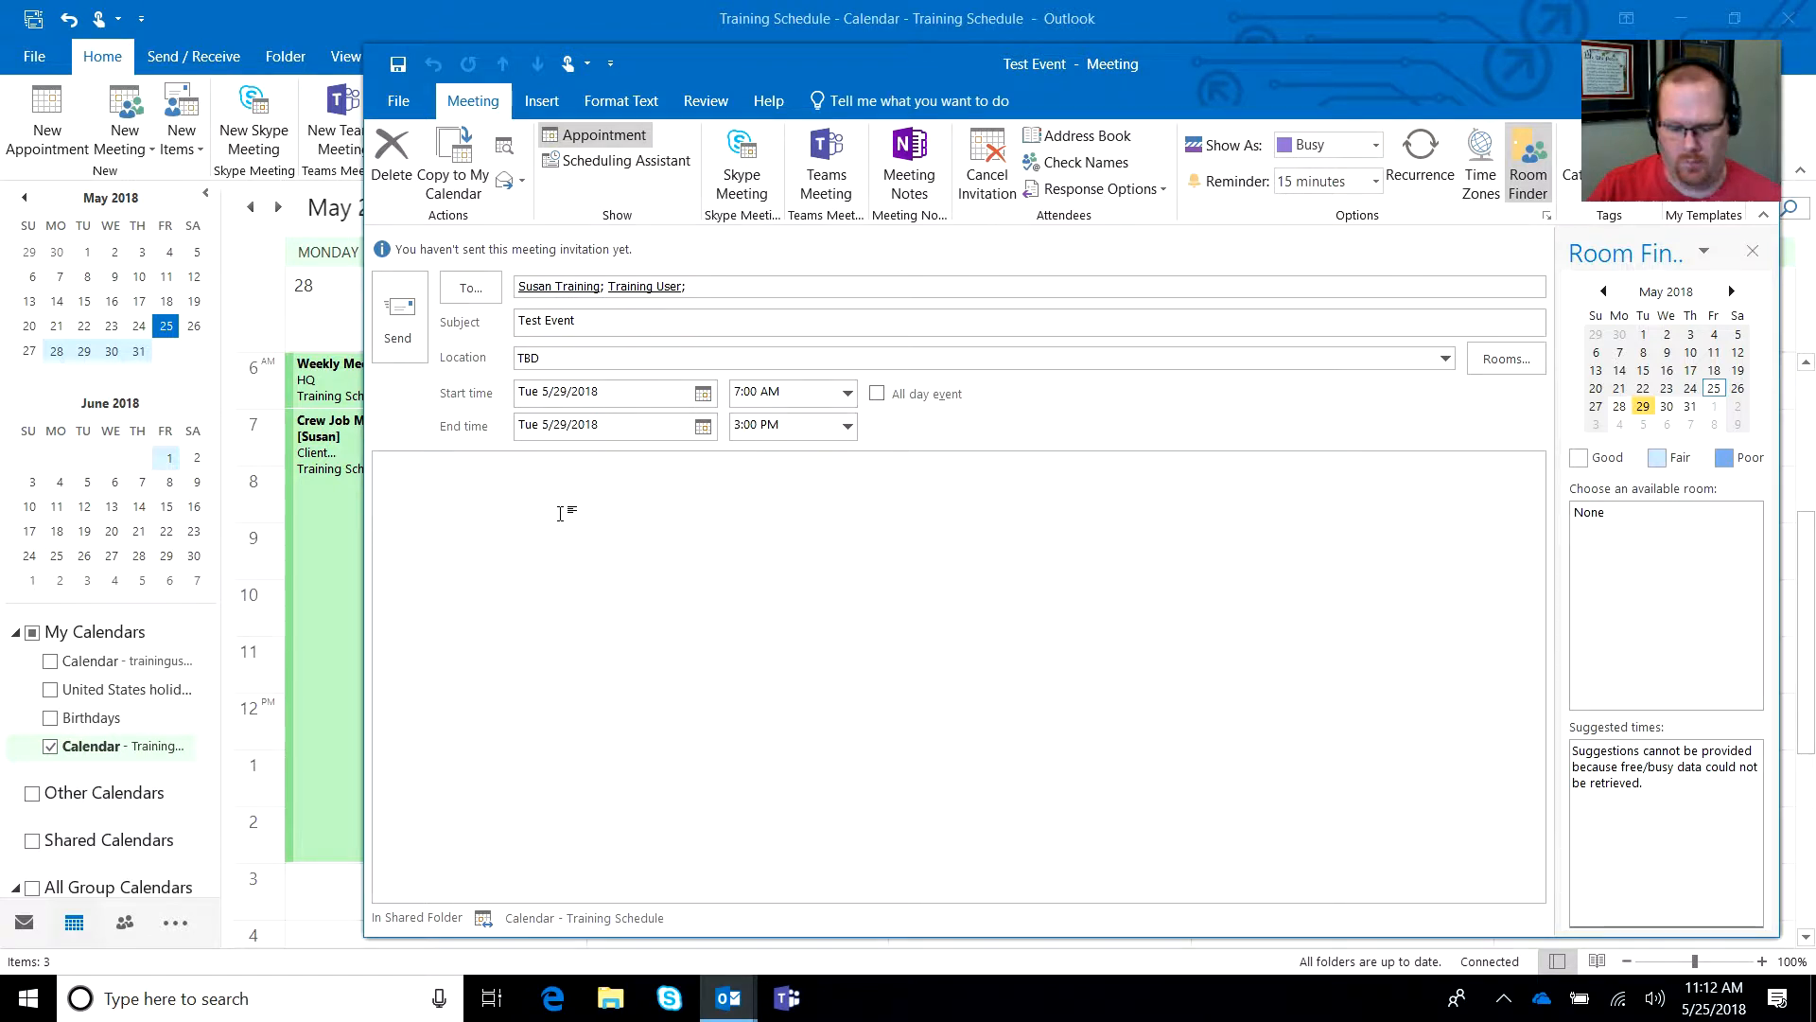
pyautogui.write('info...')
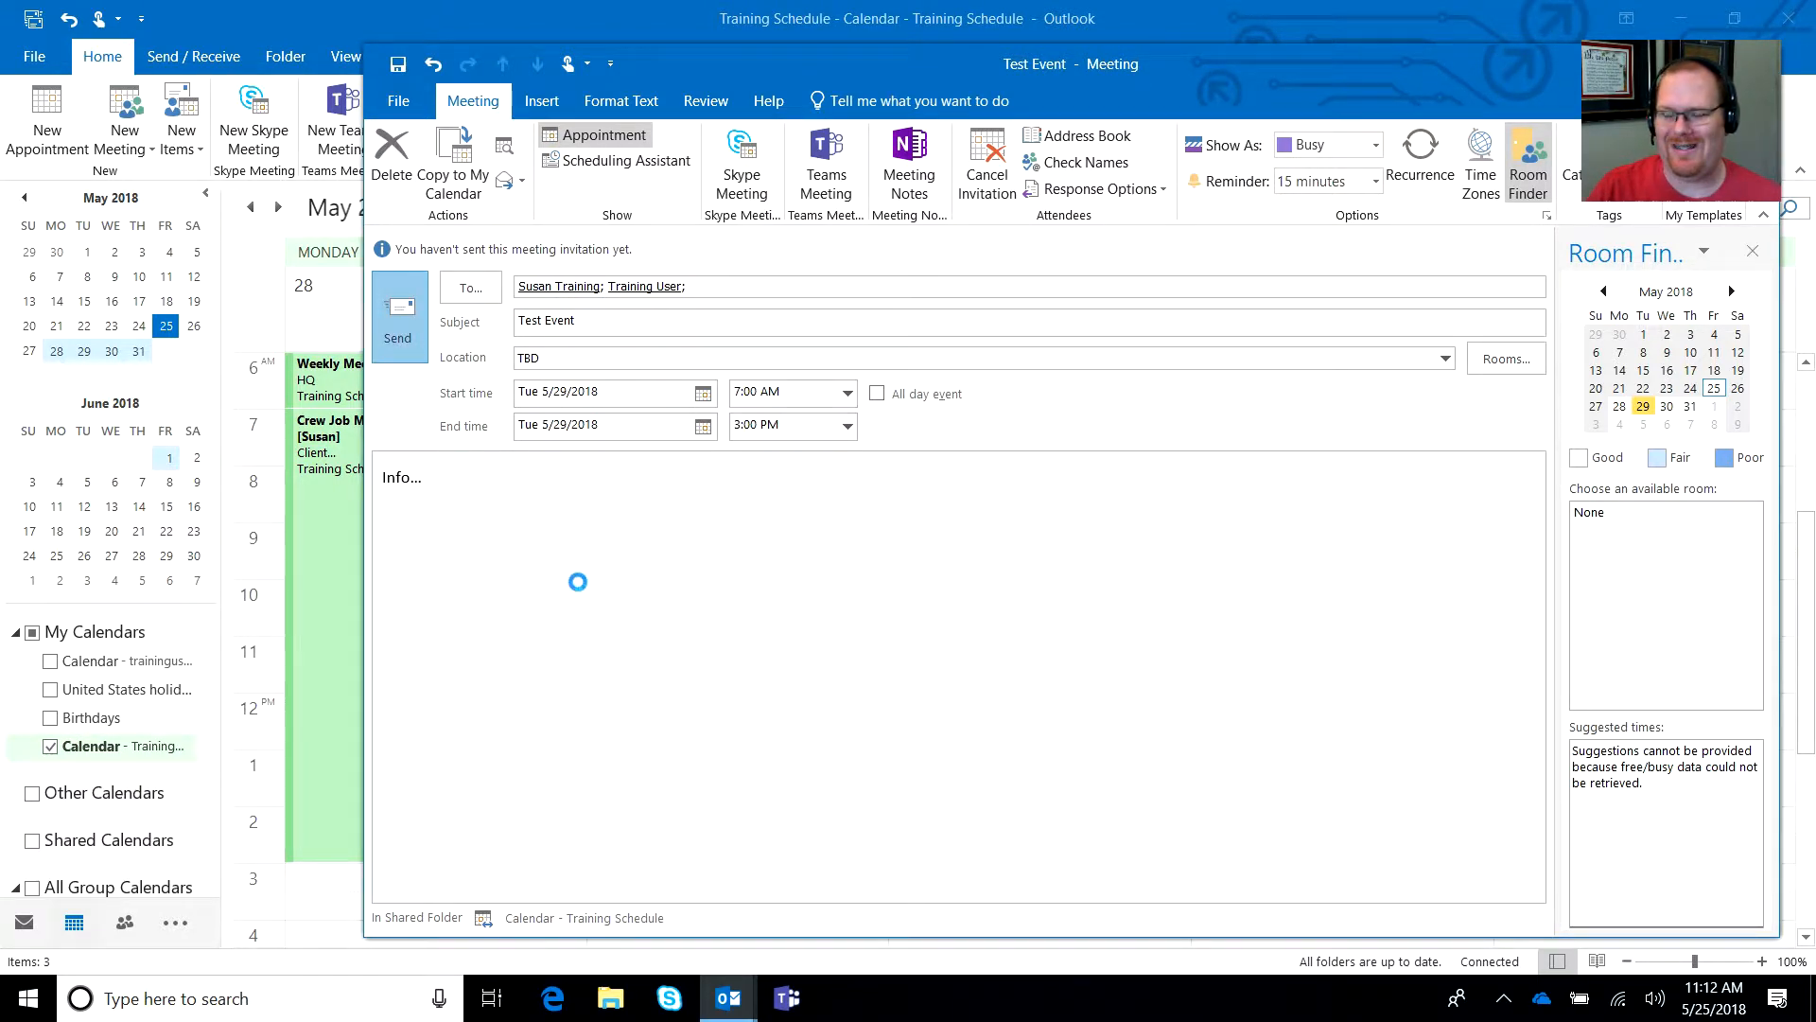
pyautogui.moveTo(689, 601)
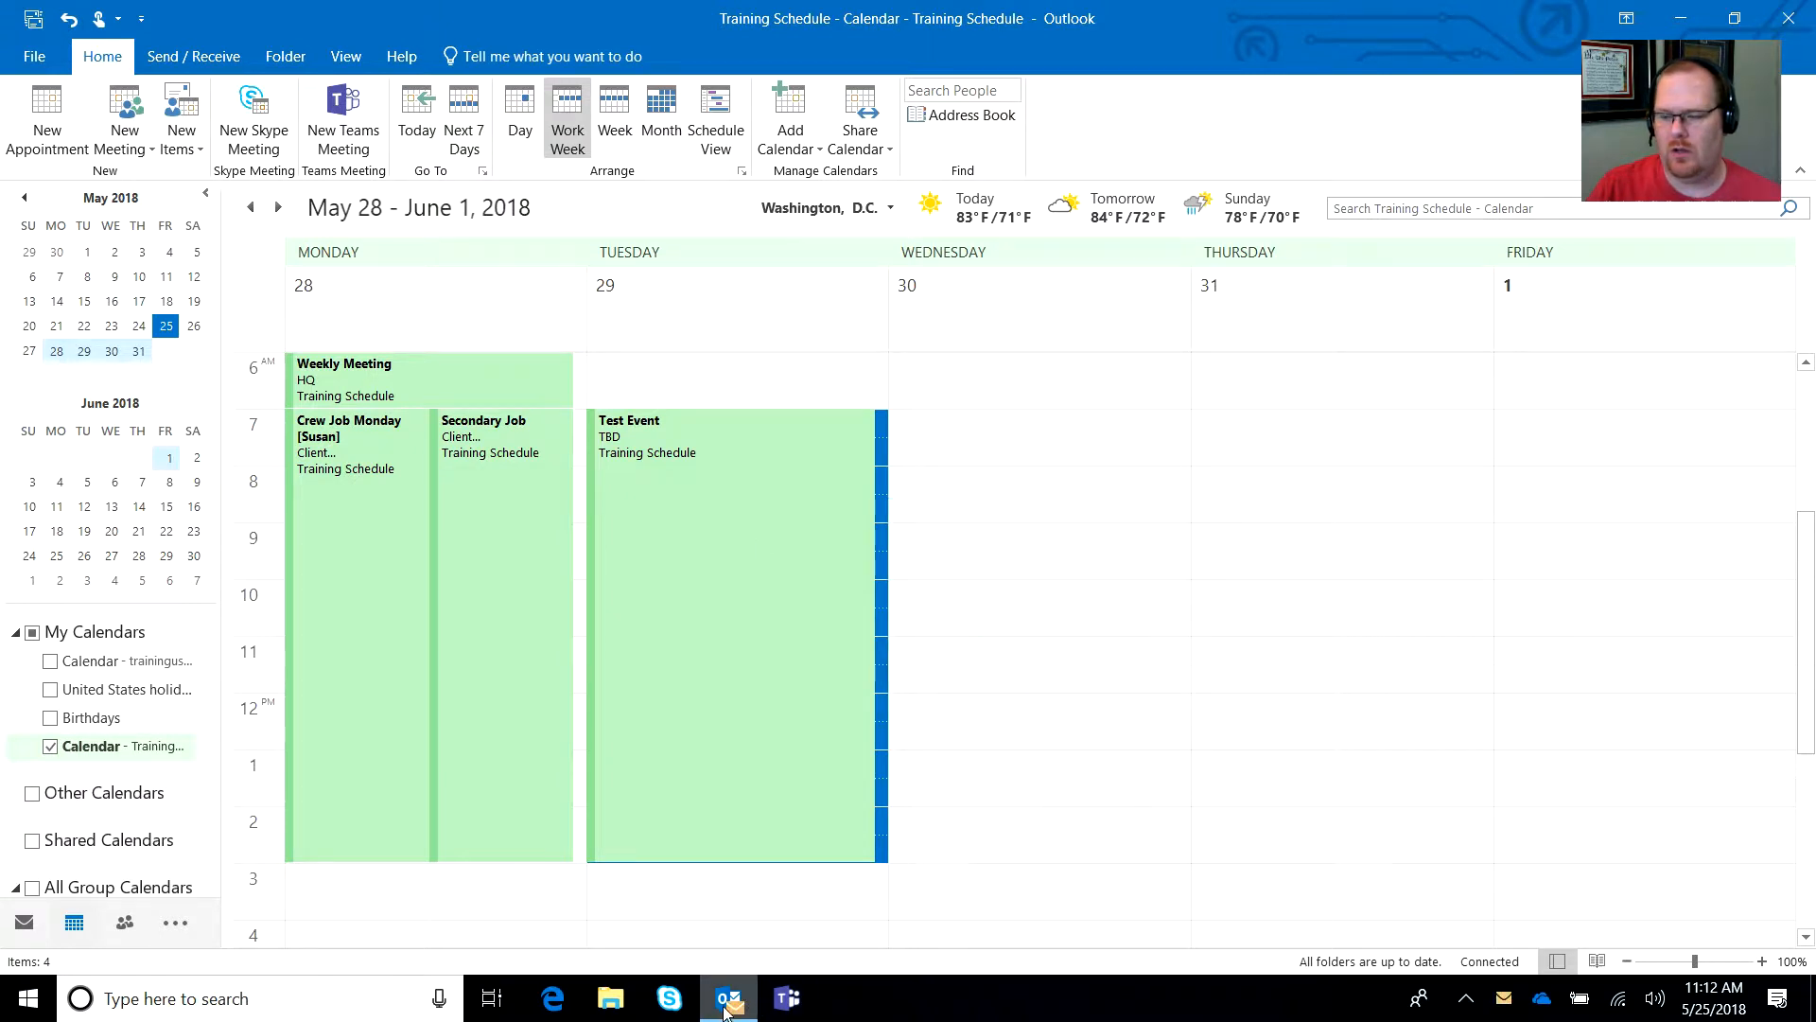
# Overlay the training user's own calendar on the Training Schedule calendar and check the Test Event details in it.
pyautogui.moveTo(762, 713)
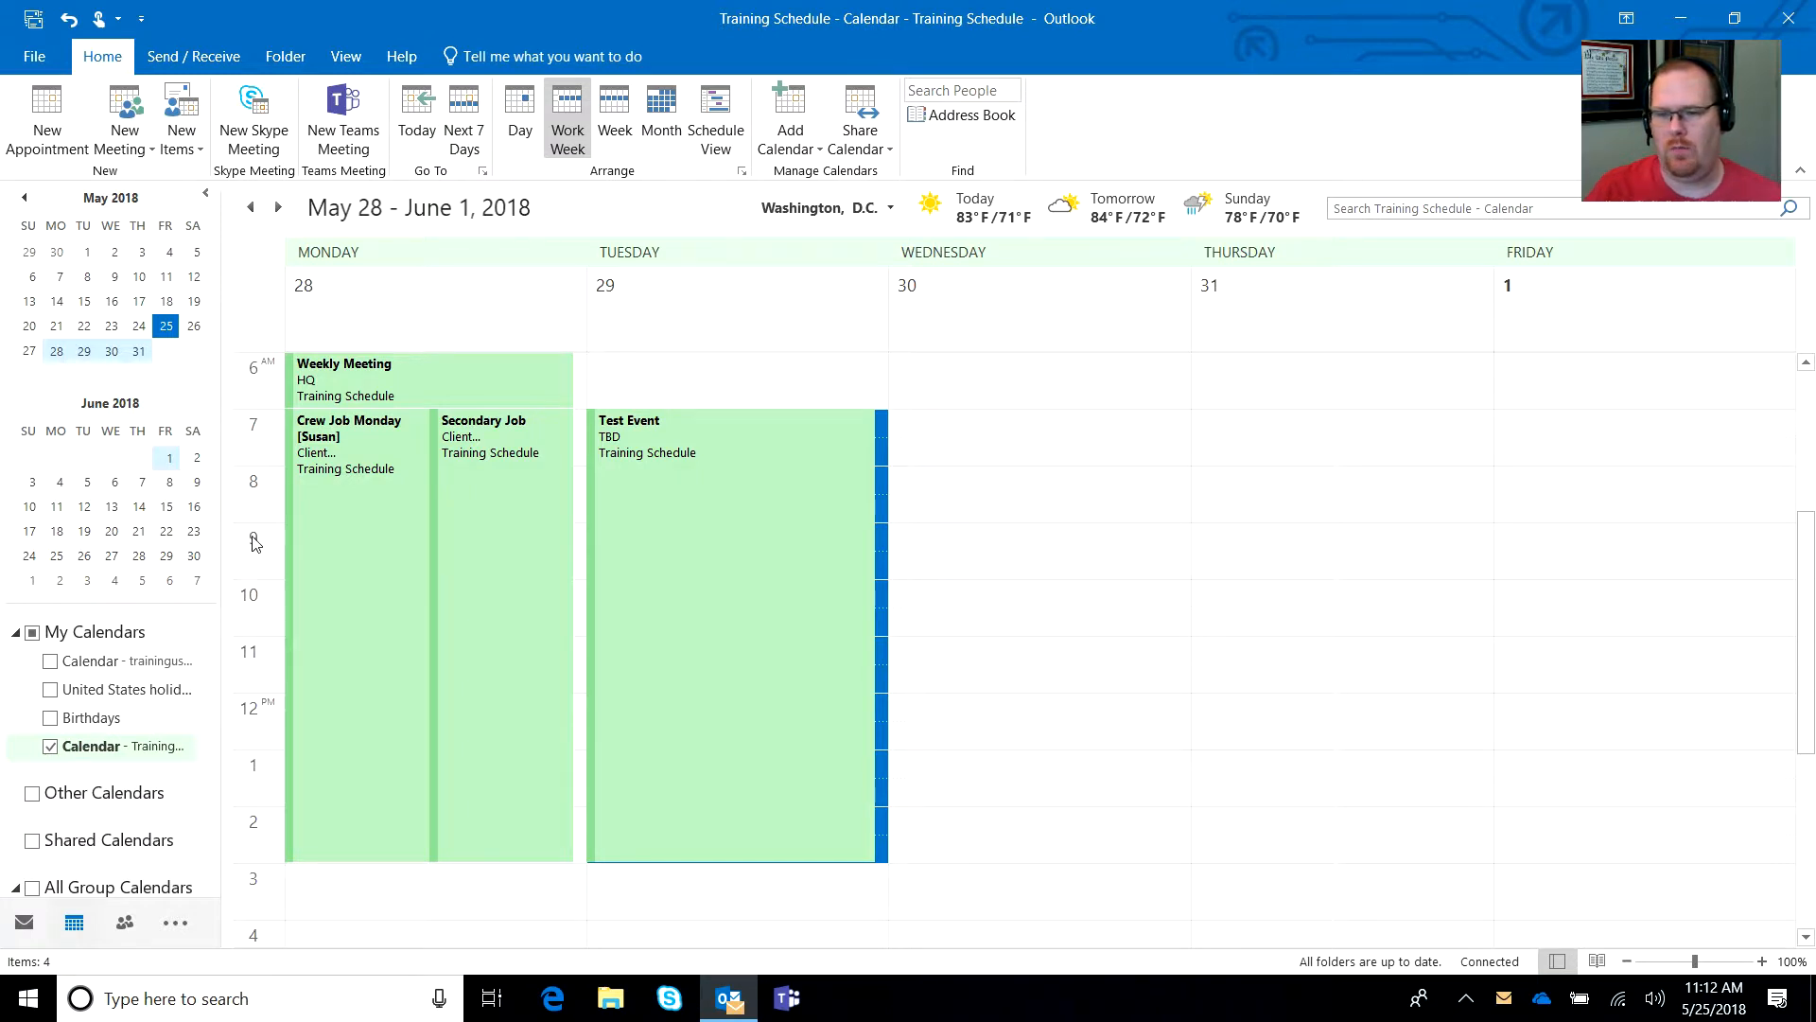
pyautogui.click(51, 660)
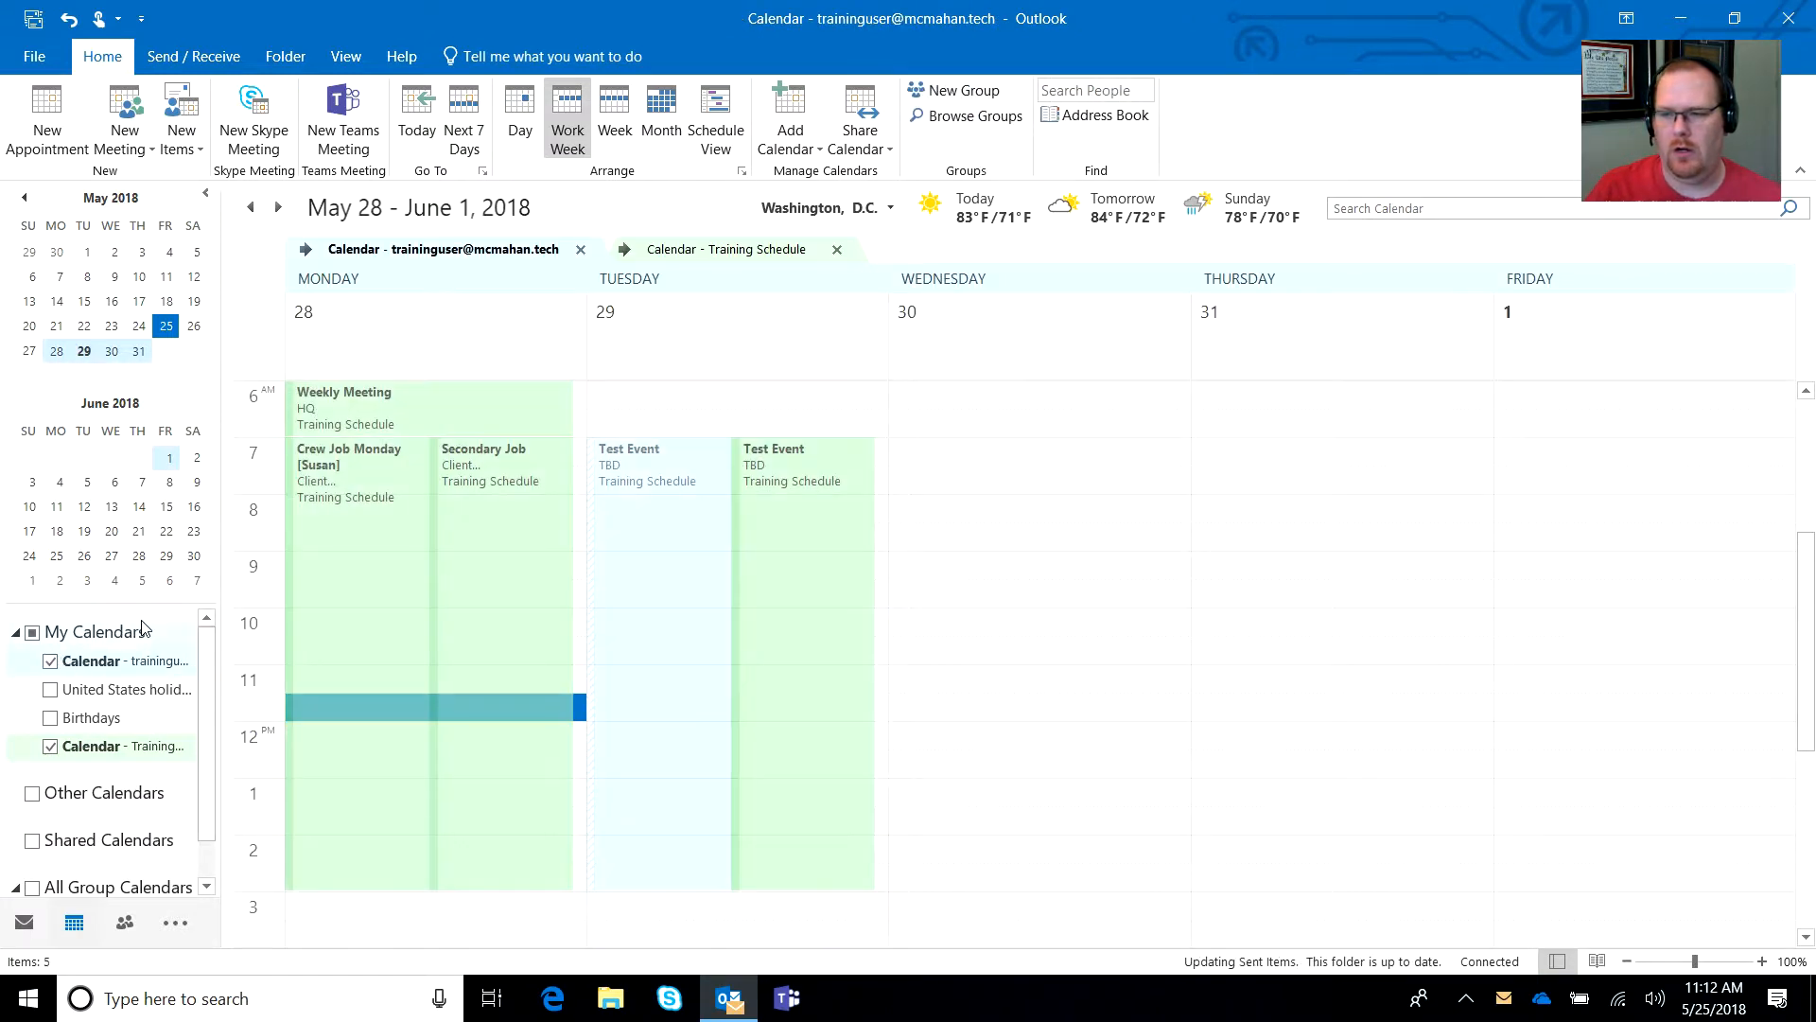
pyautogui.moveTo(617, 511)
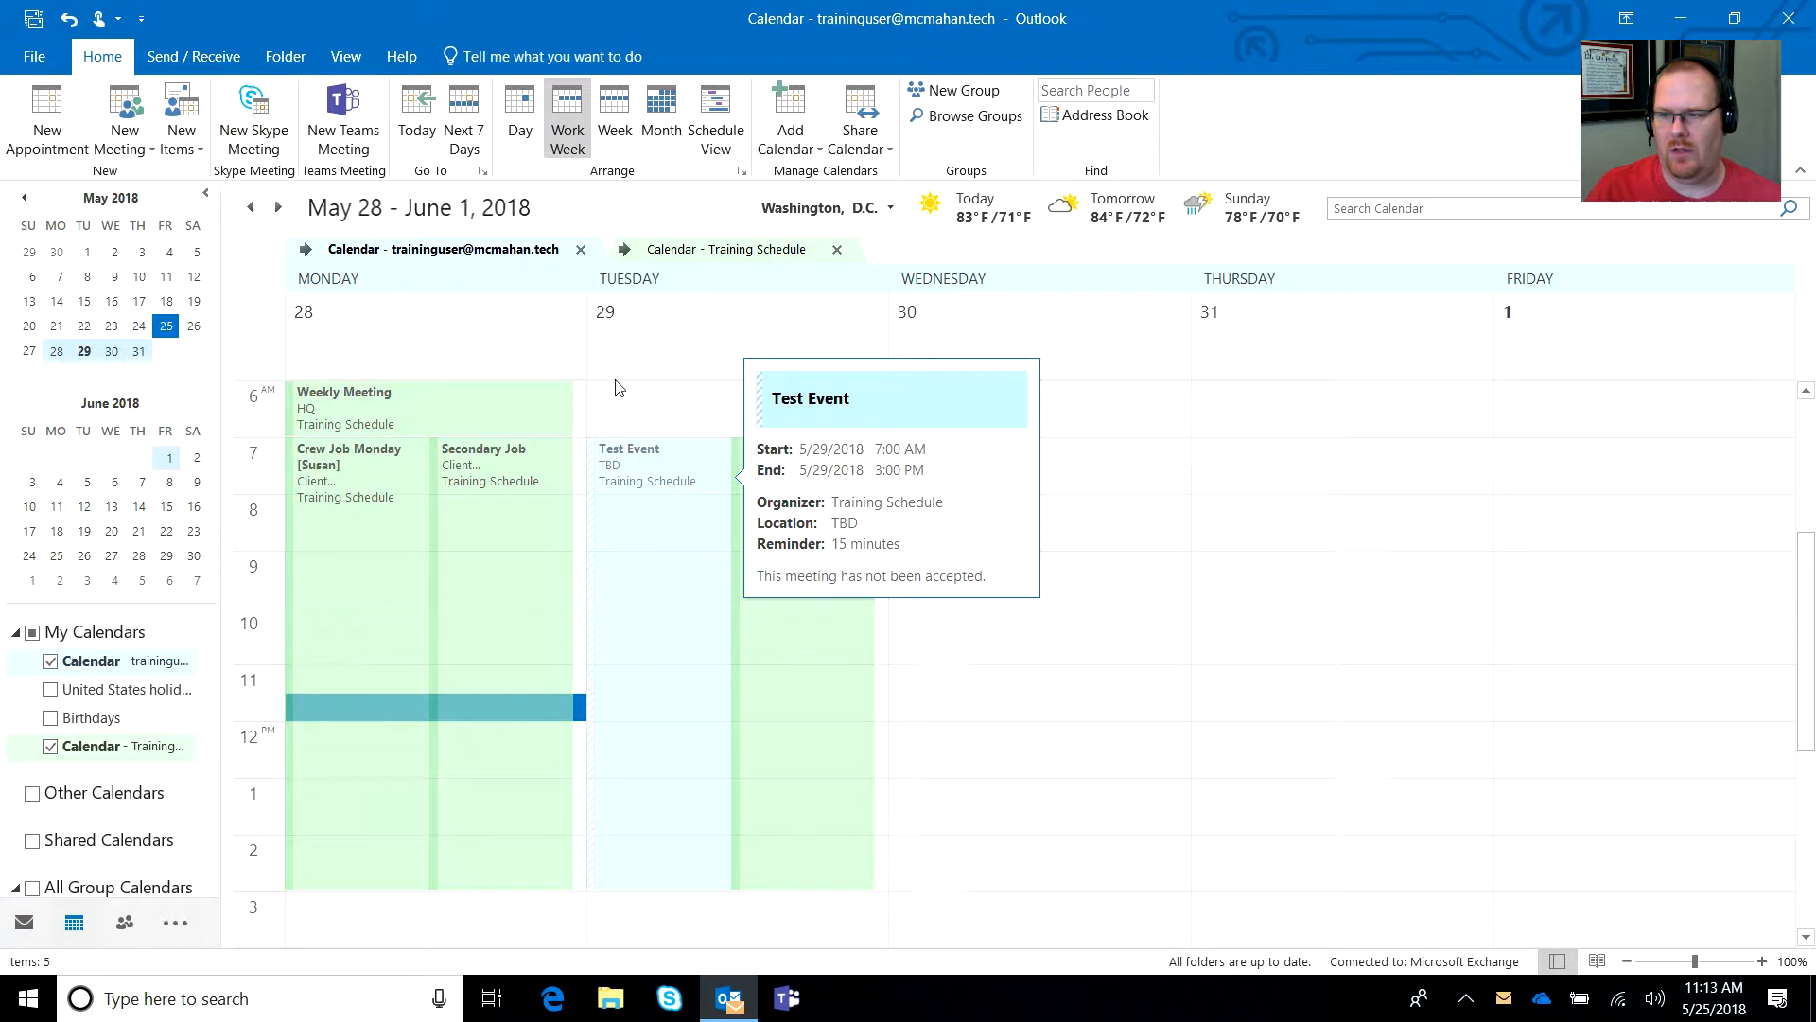
pyautogui.click(700, 249)
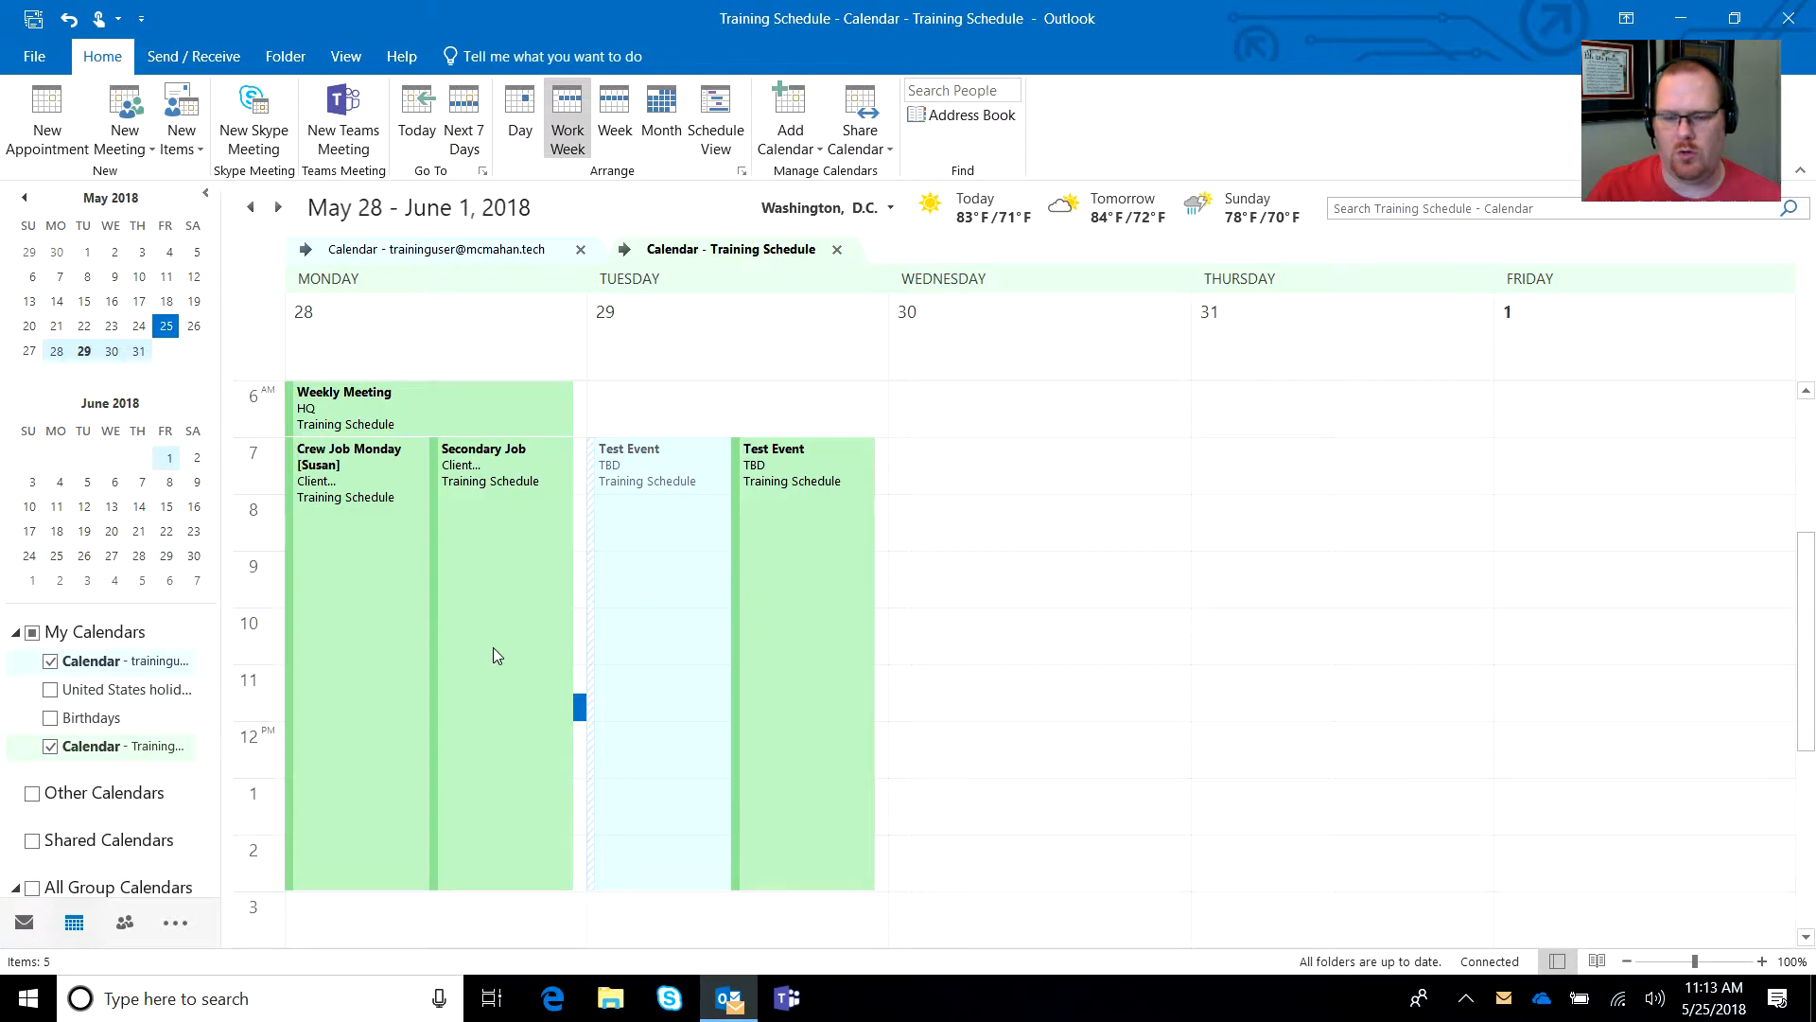
# Open the Test Event invitation in the training user's inbox, review its message and accept it.
pyautogui.click(27, 923)
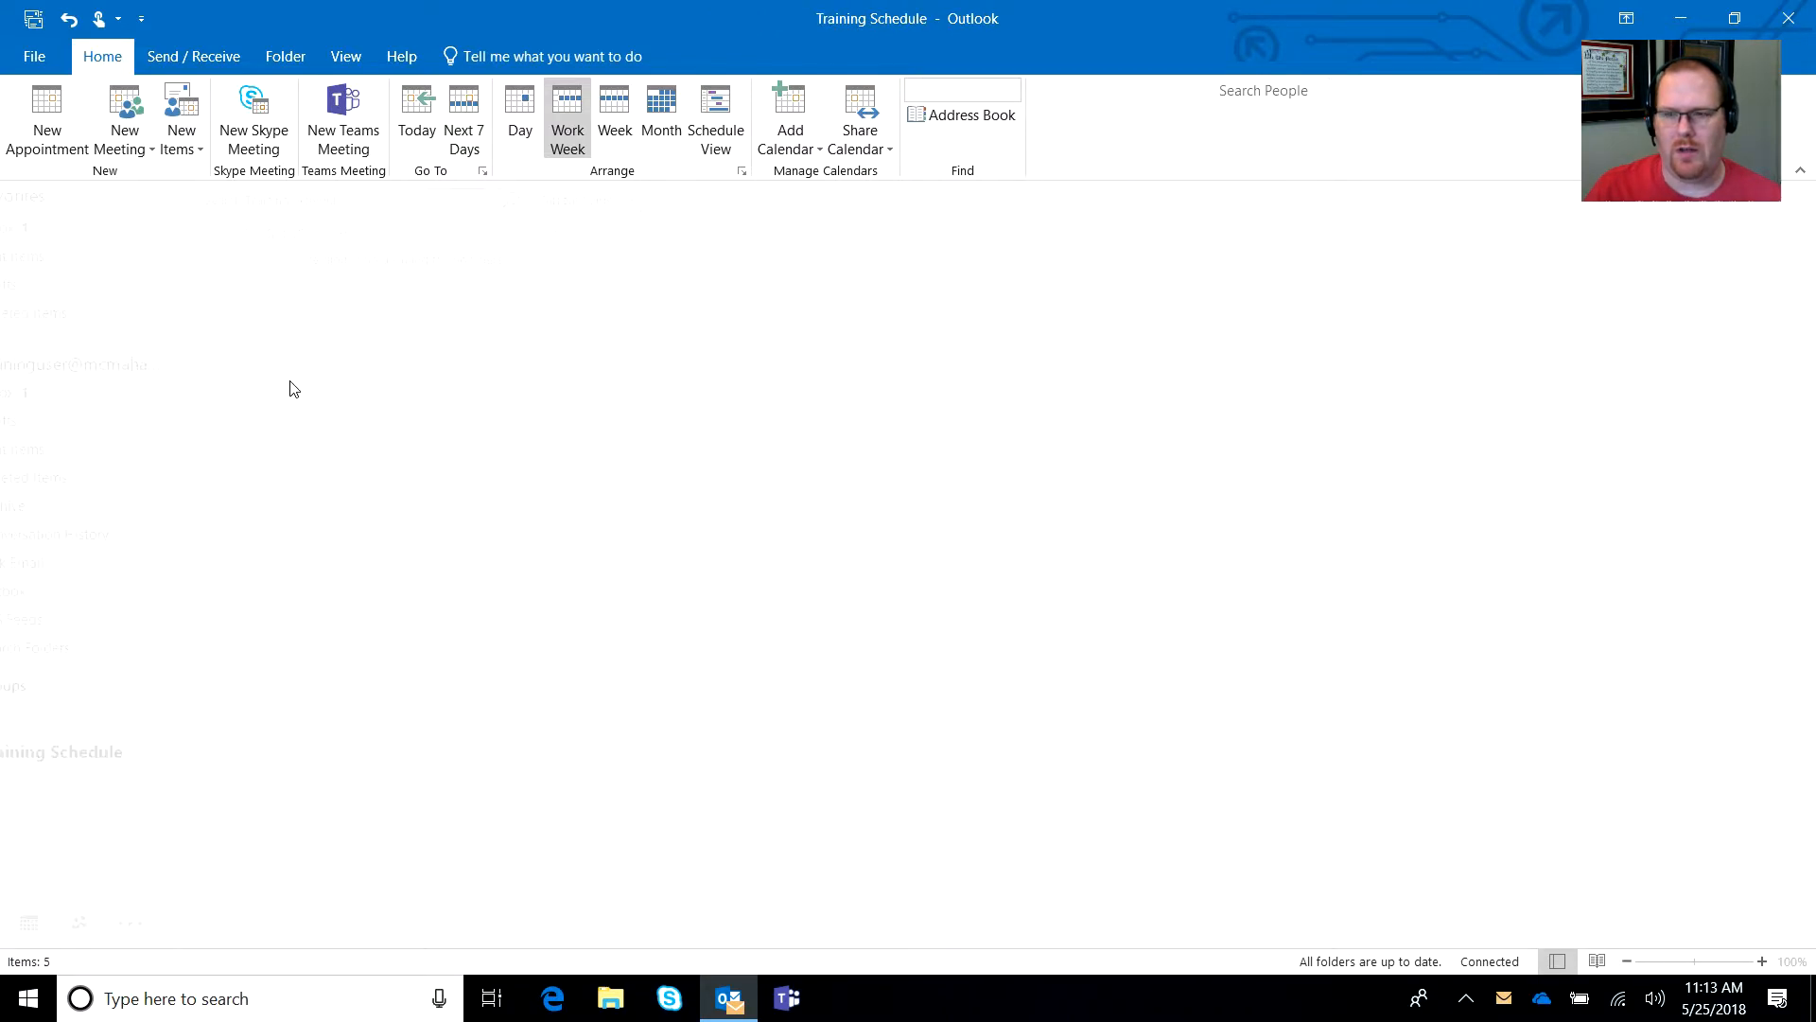
pyautogui.click(130, 397)
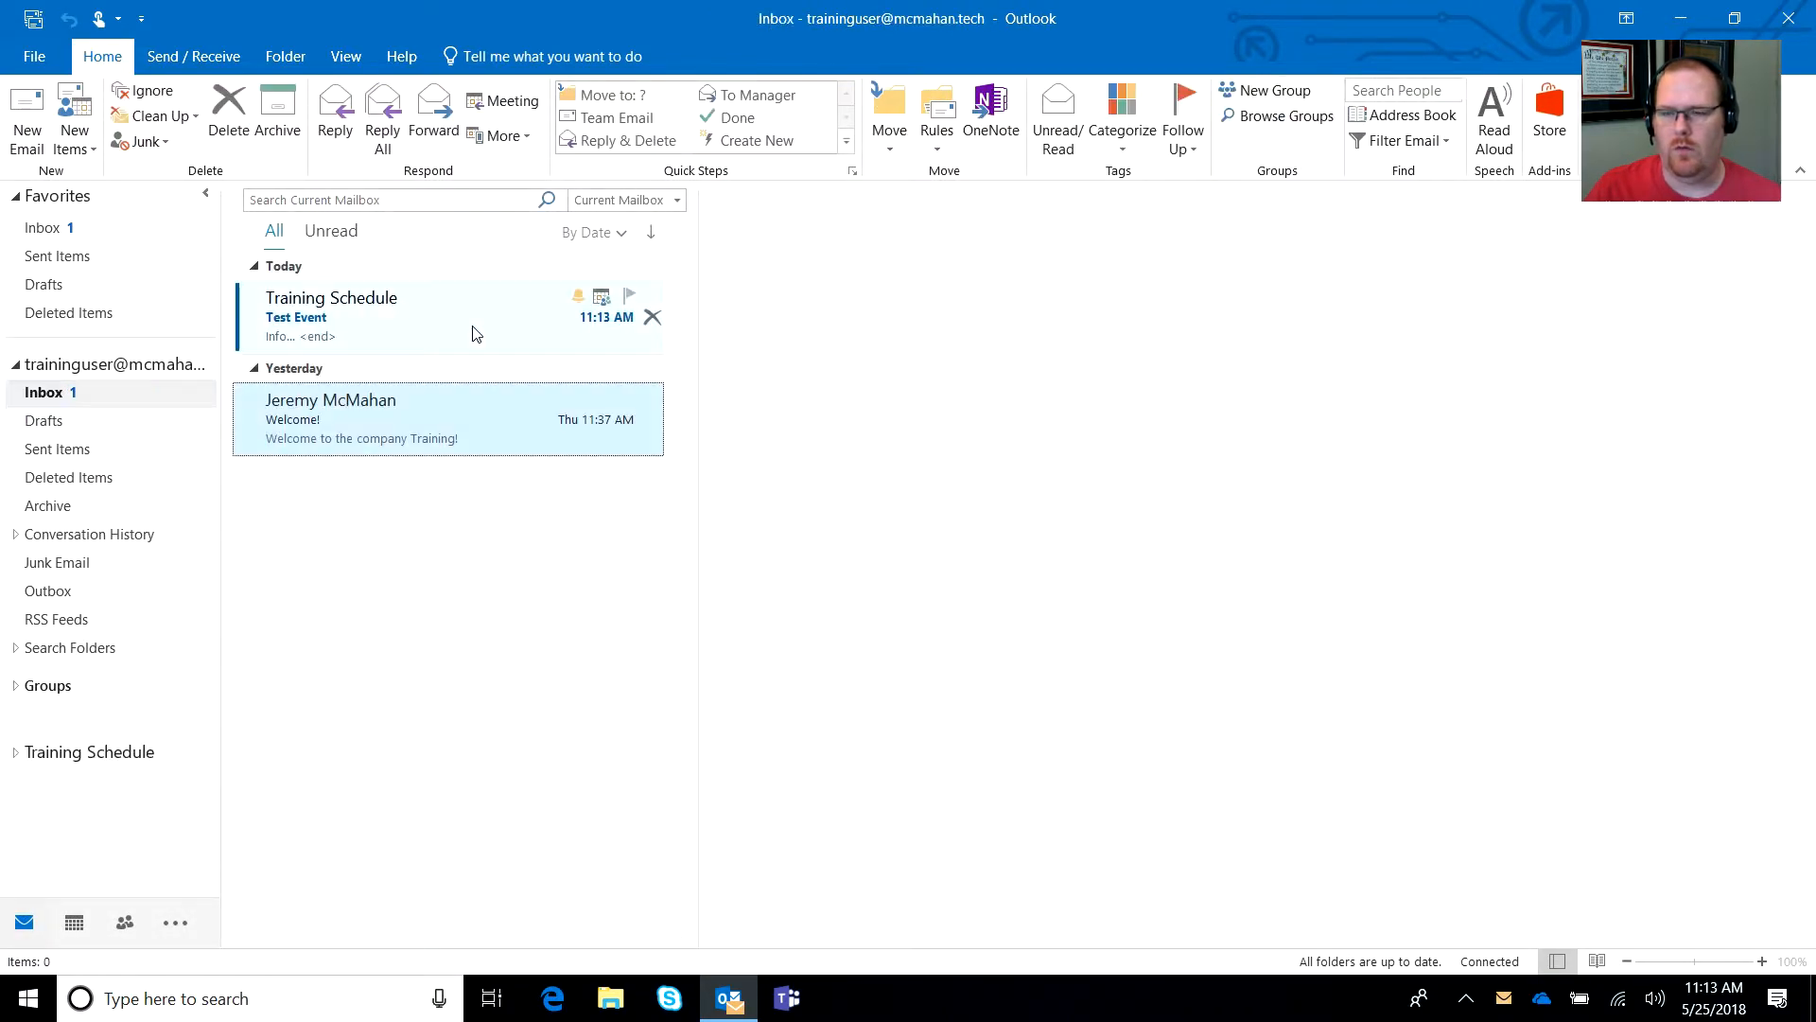
pyautogui.click(448, 333)
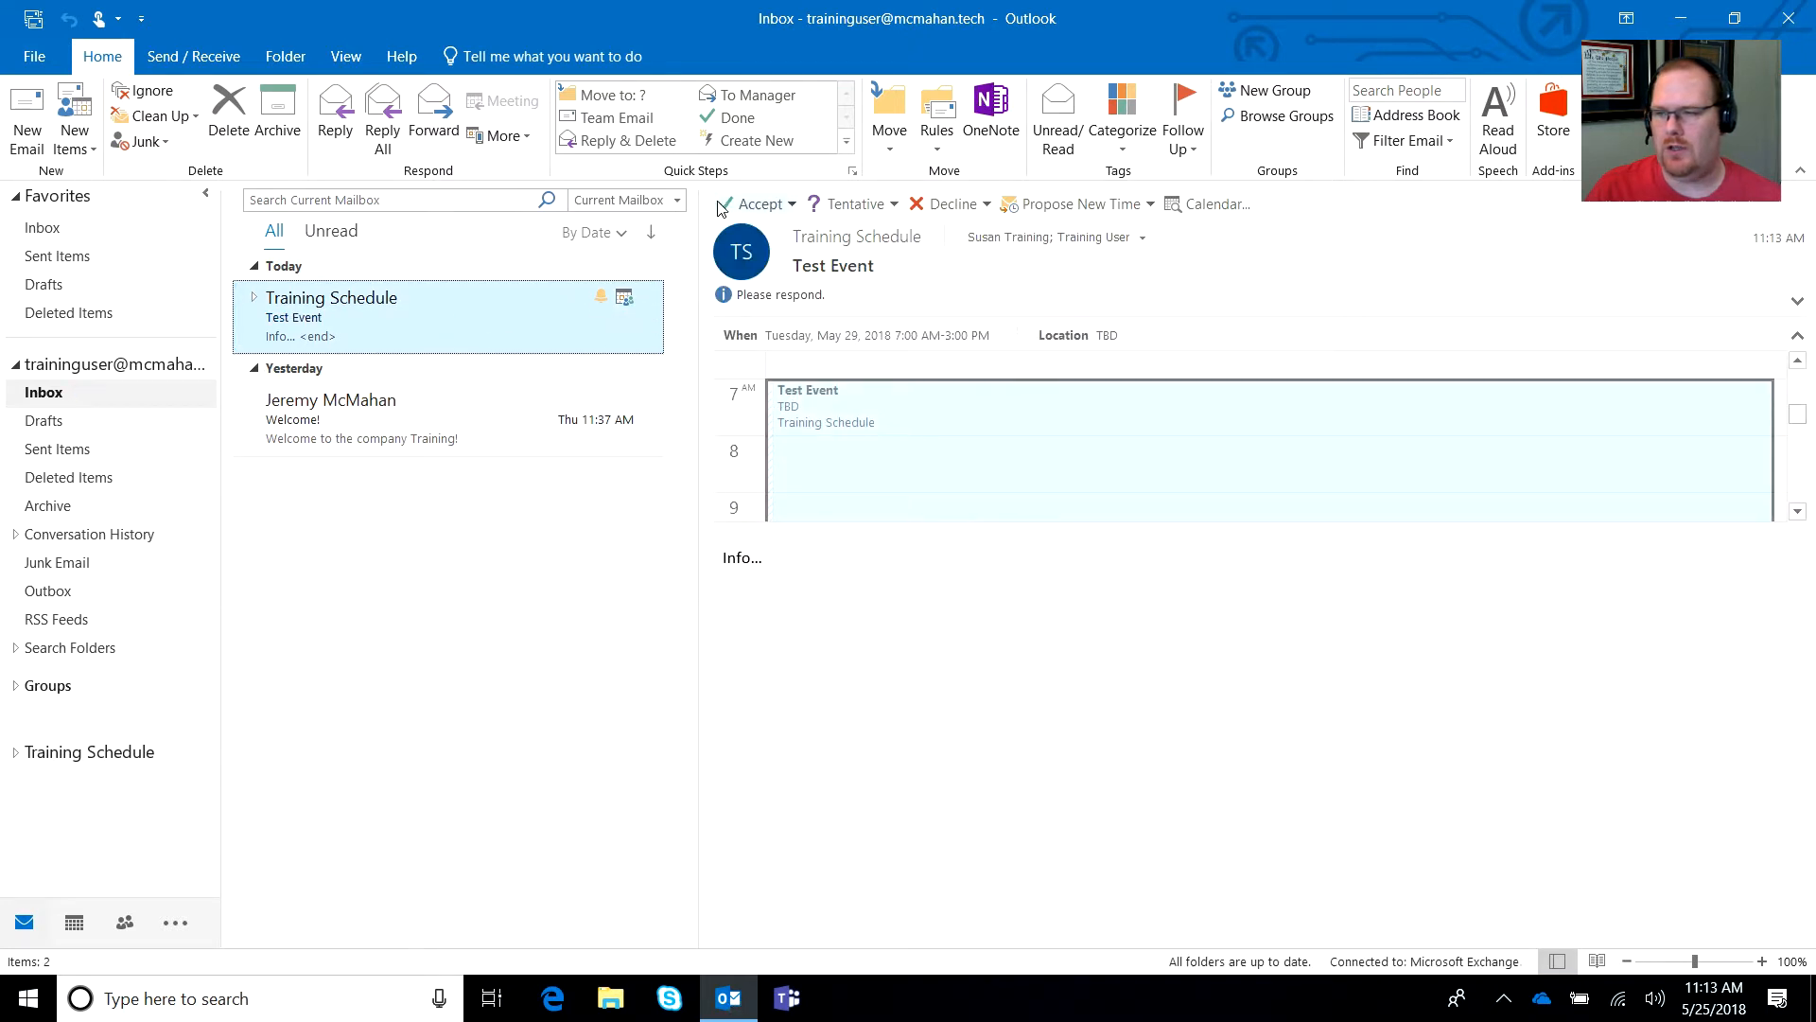
pyautogui.click(731, 562)
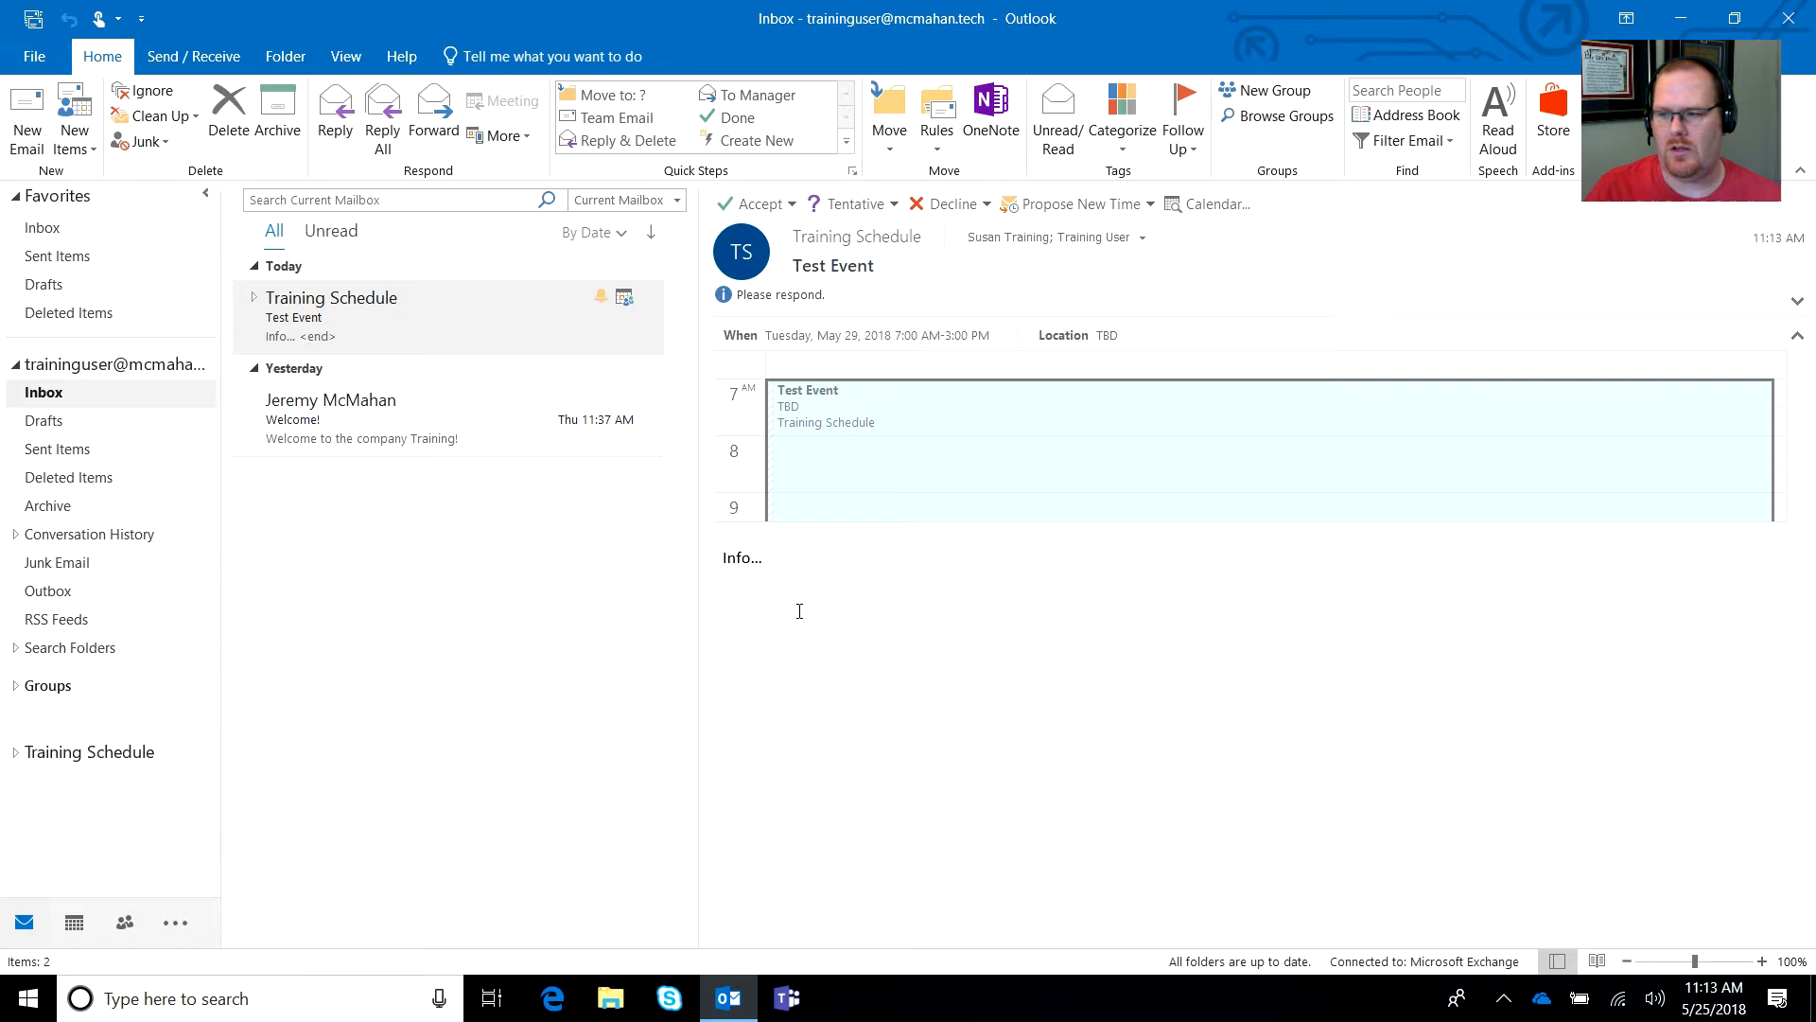
pyautogui.moveTo(764, 560); pyautogui.dragTo(723, 559)
pyautogui.click(736, 559)
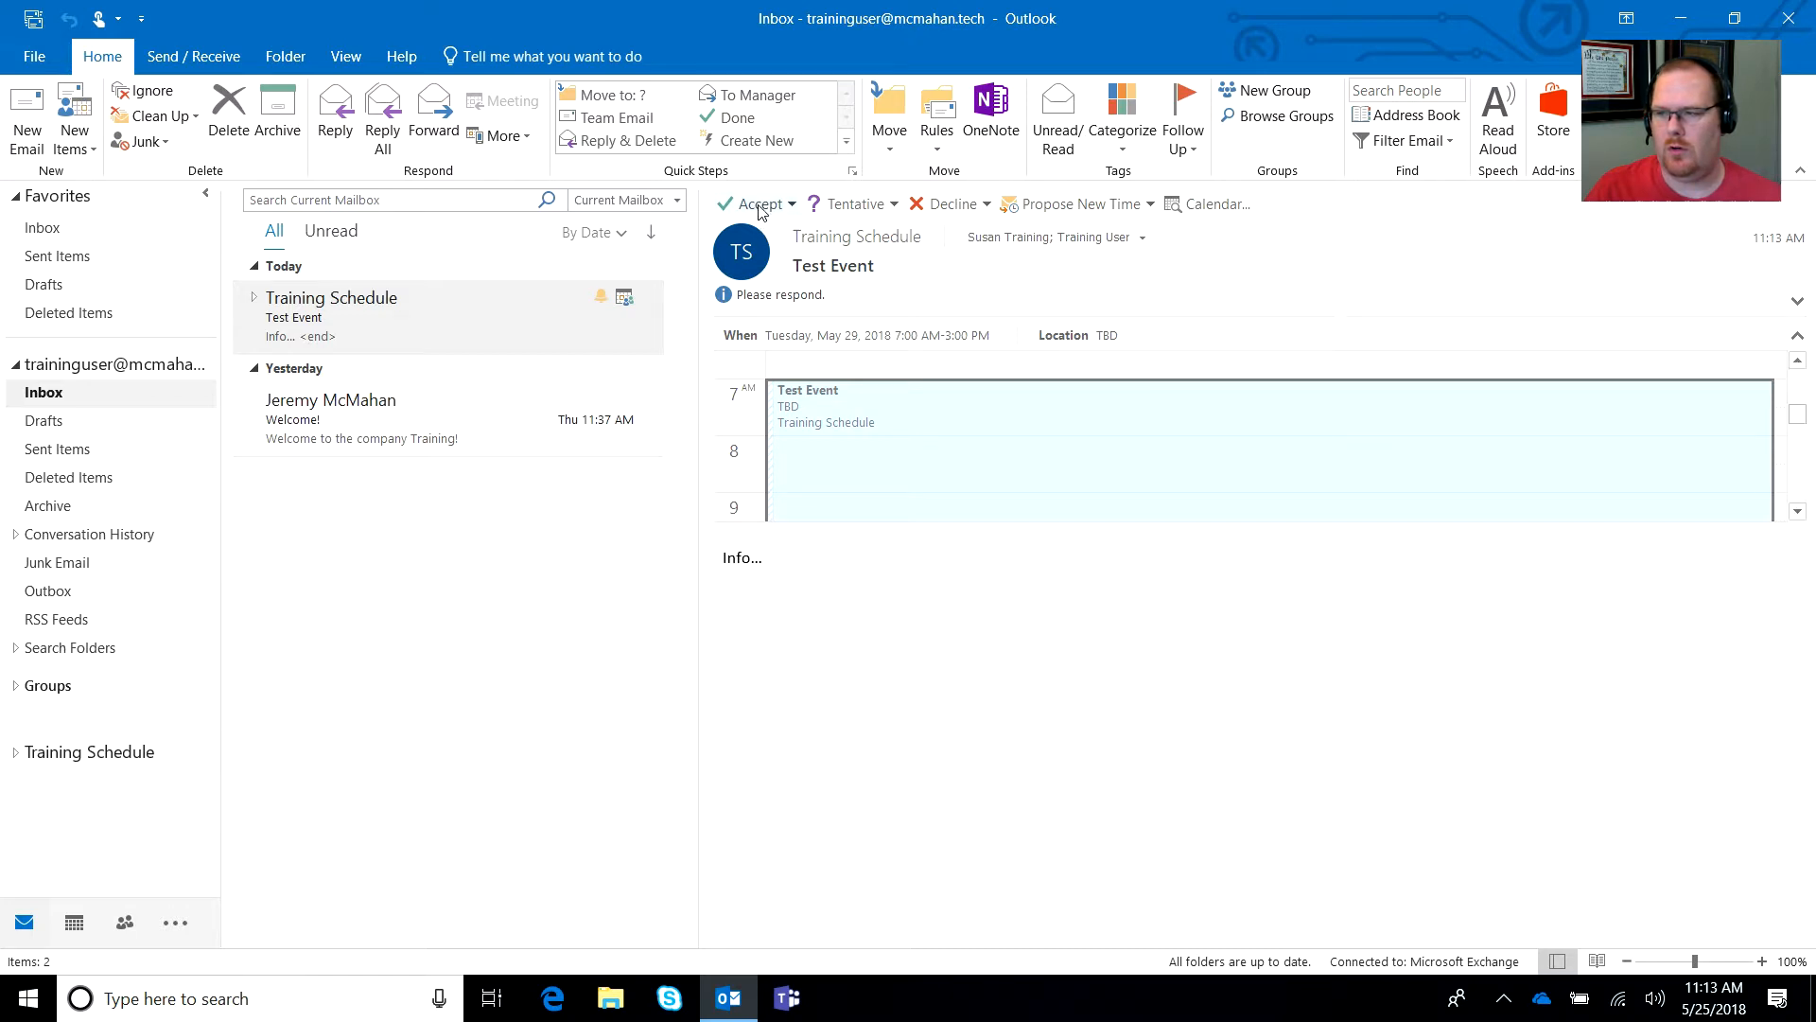
pyautogui.click(757, 208)
pyautogui.click(776, 255)
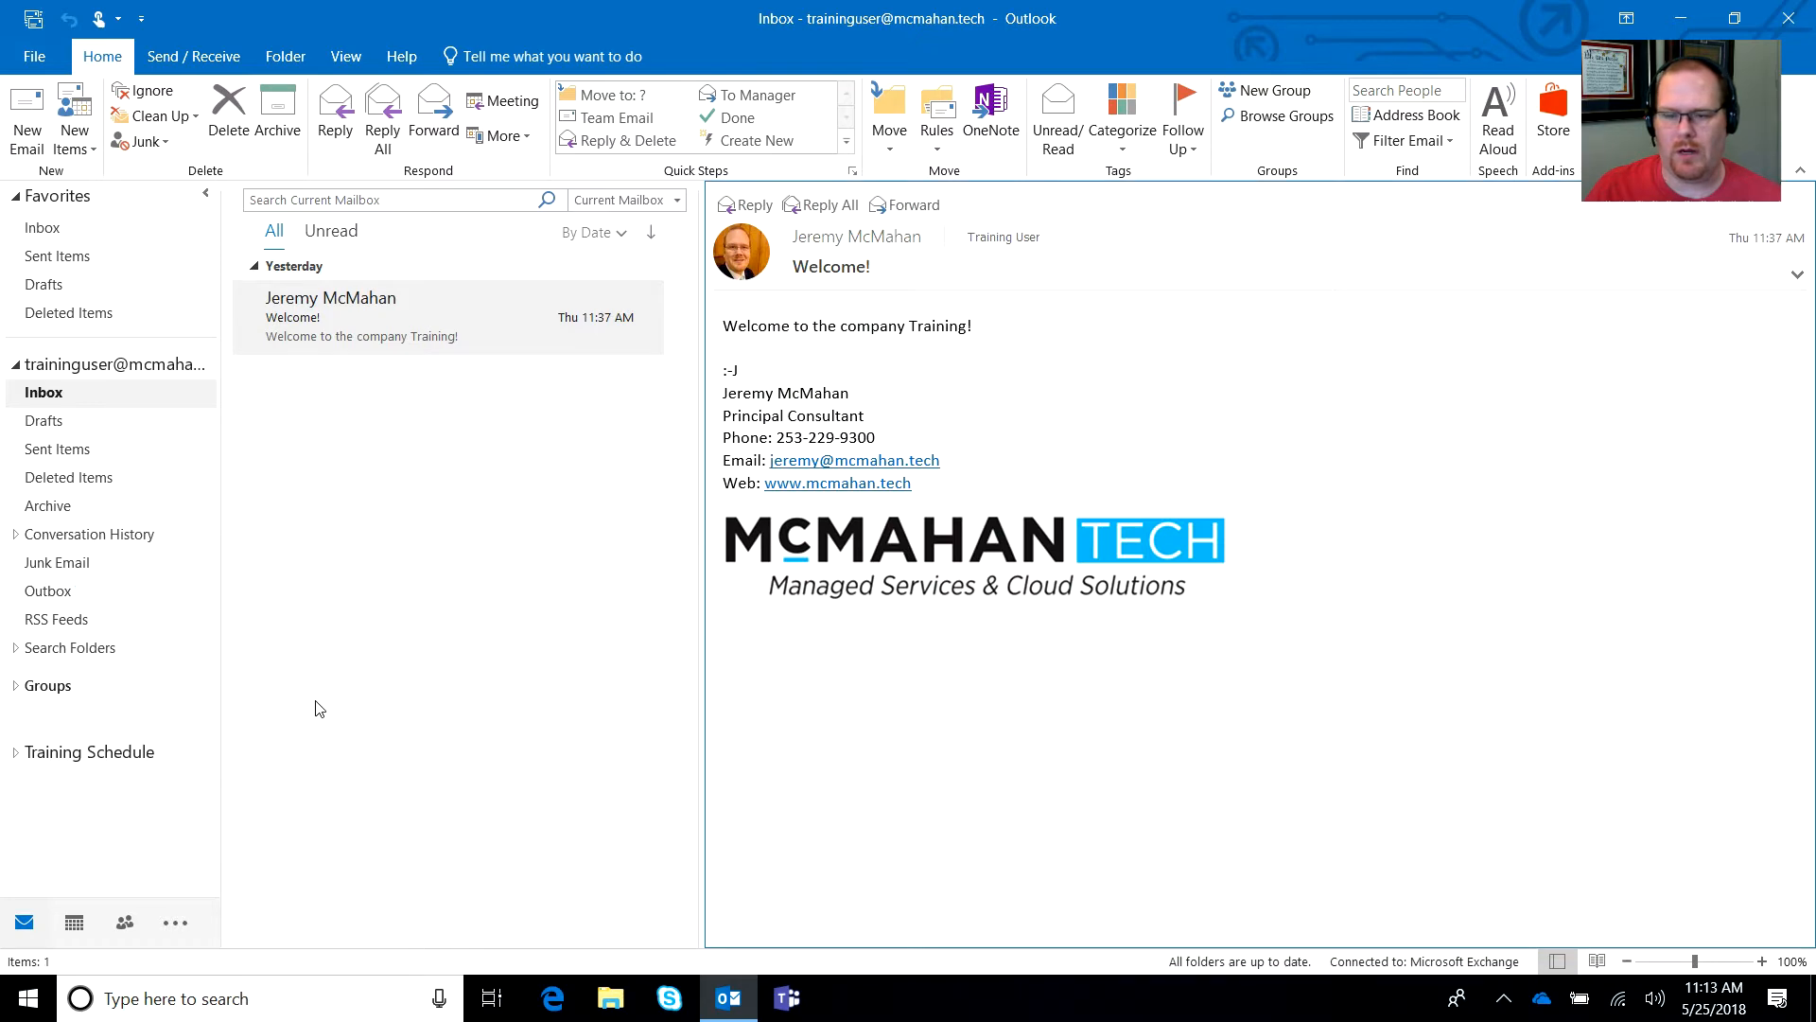
# Show the work week of May 28 - June 1, 2018 in the calendar and hide the Training Schedule calendar.
pyautogui.click(78, 923)
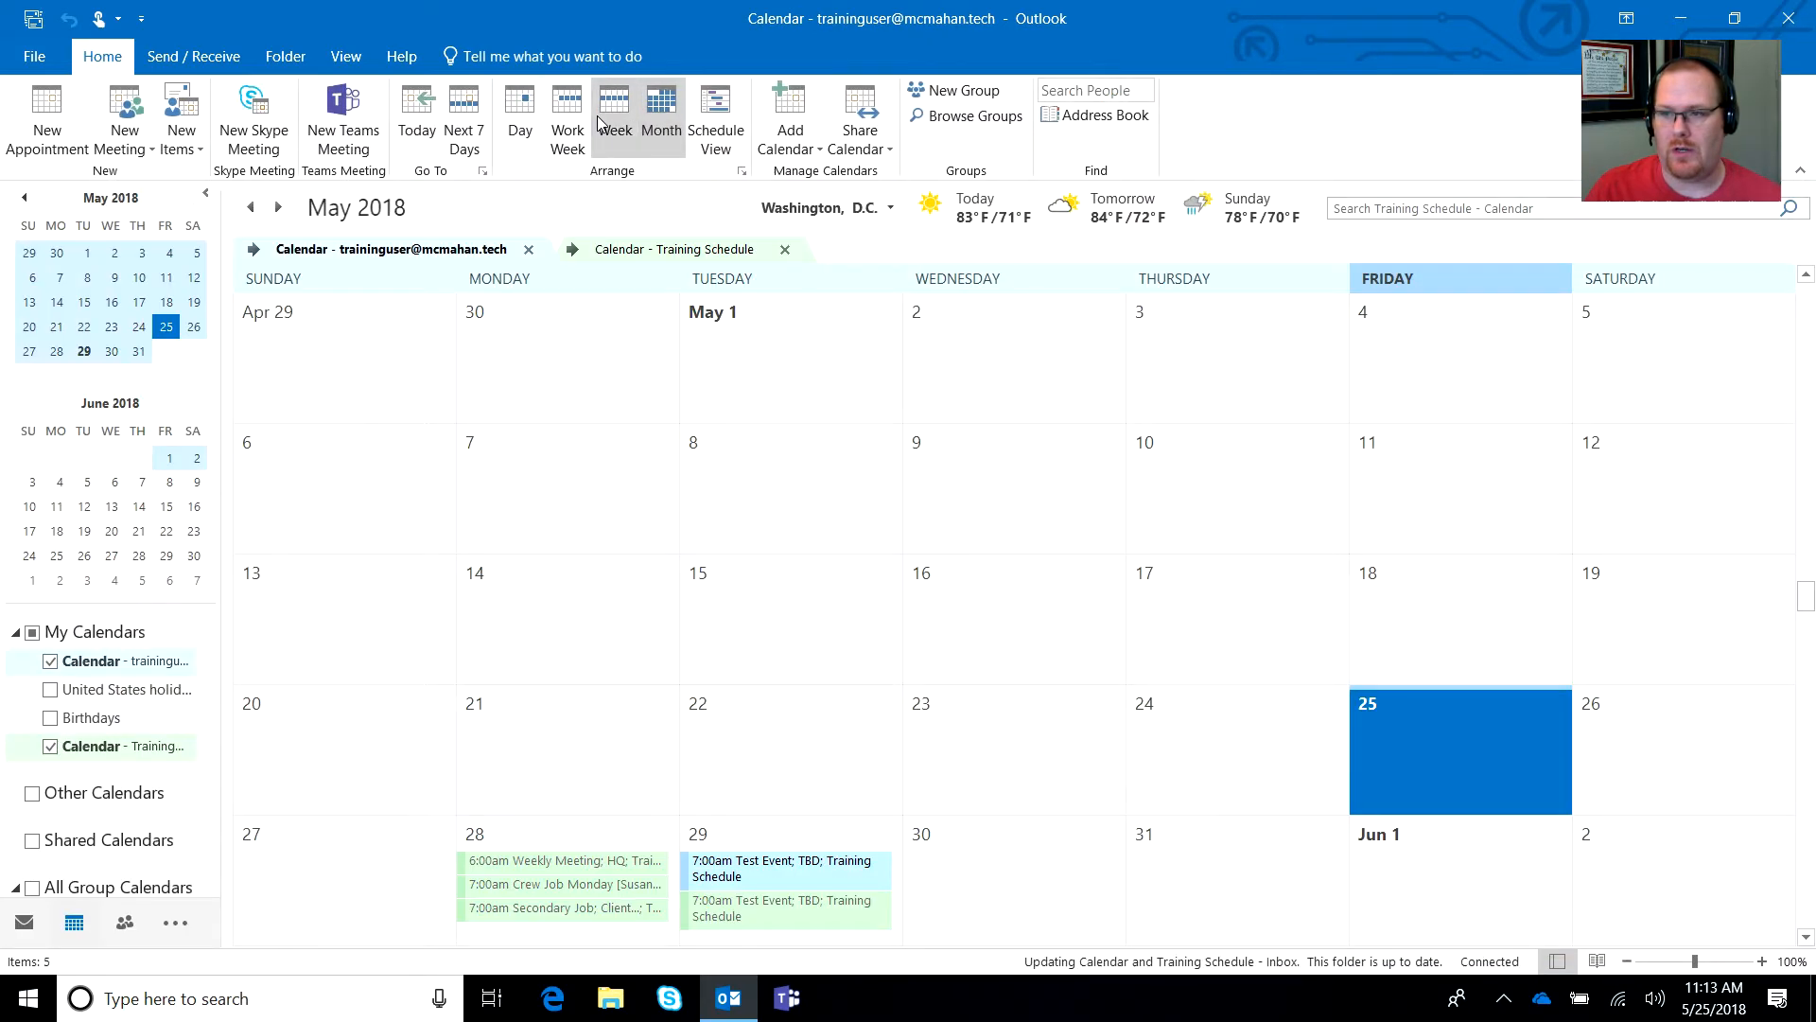
pyautogui.click(568, 121)
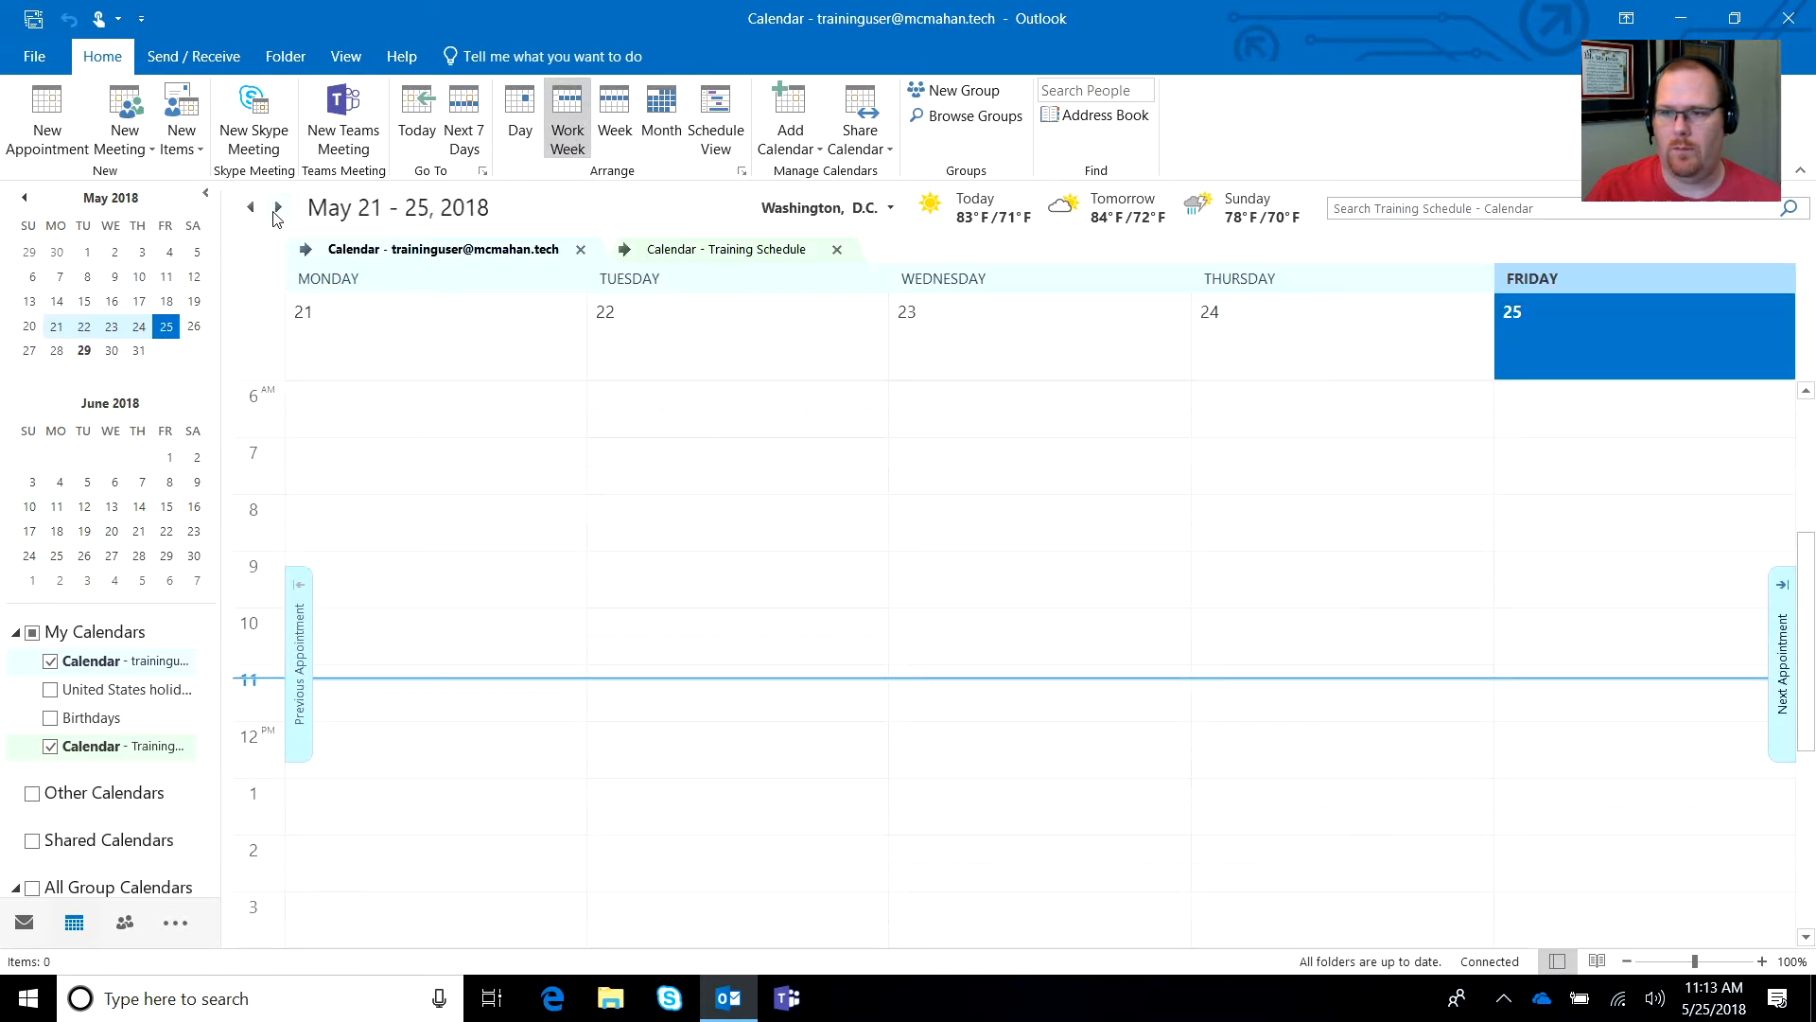
pyautogui.click(278, 207)
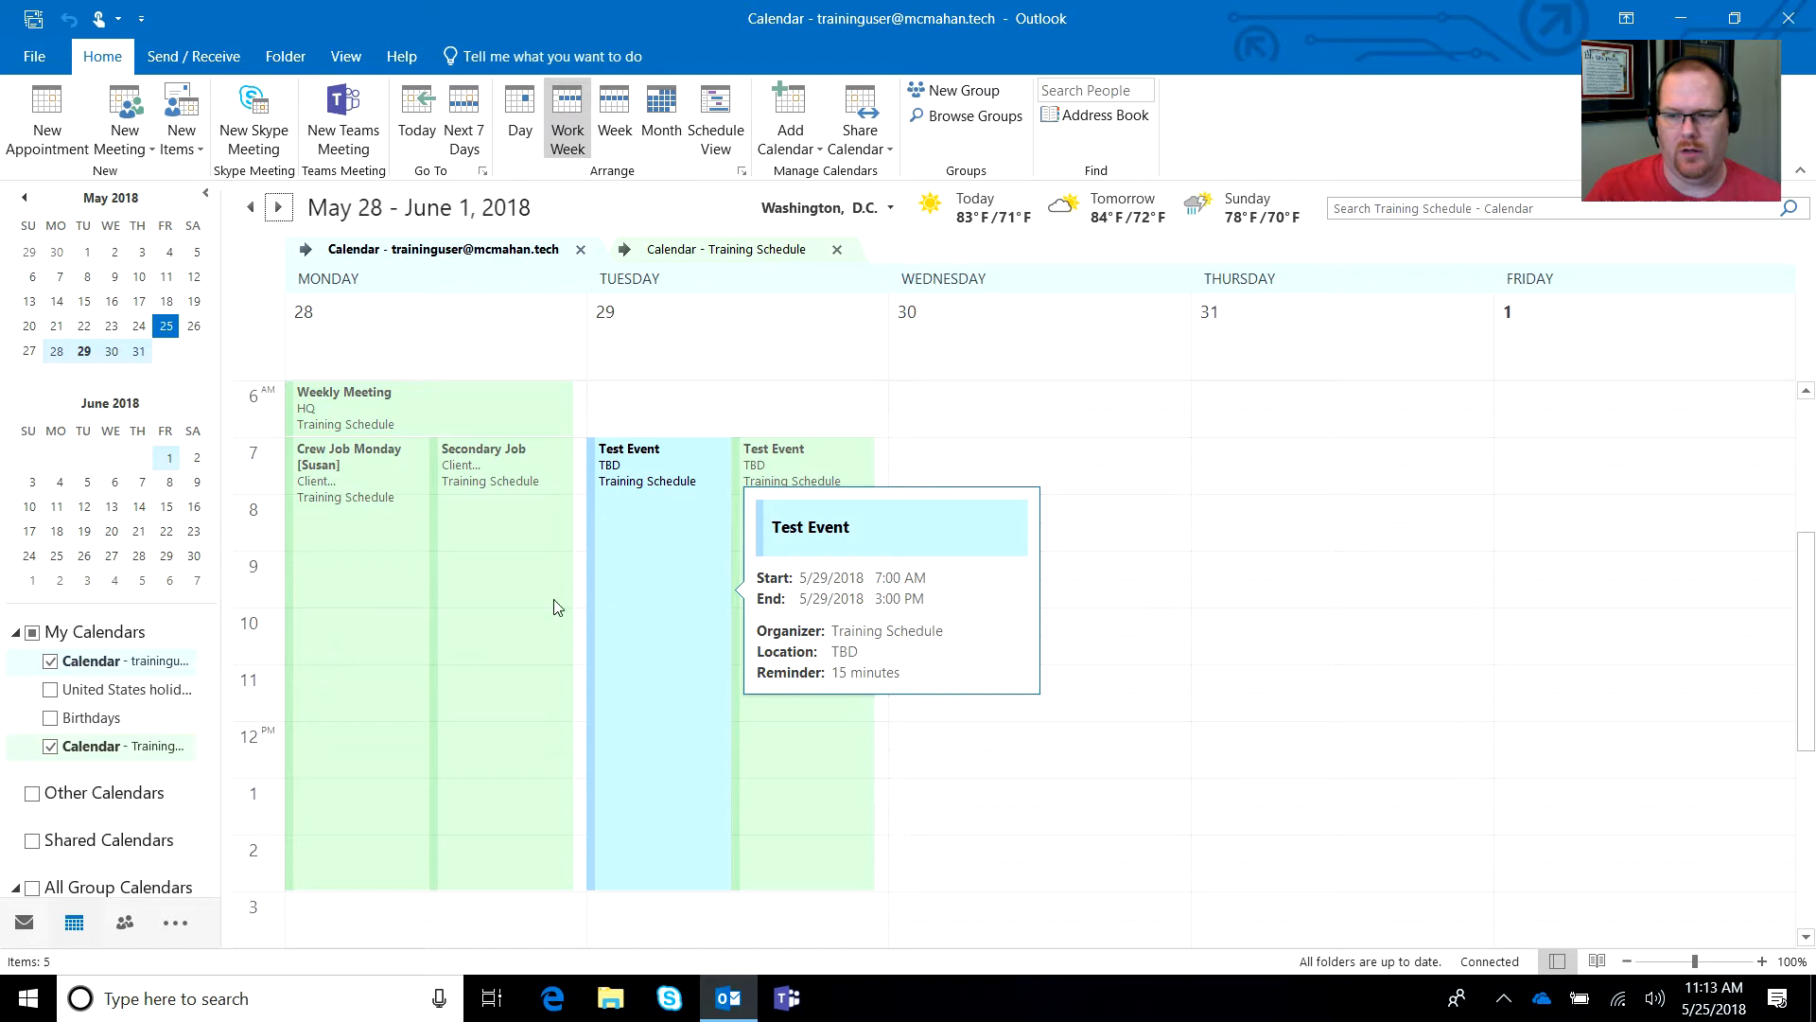
pyautogui.click(50, 747)
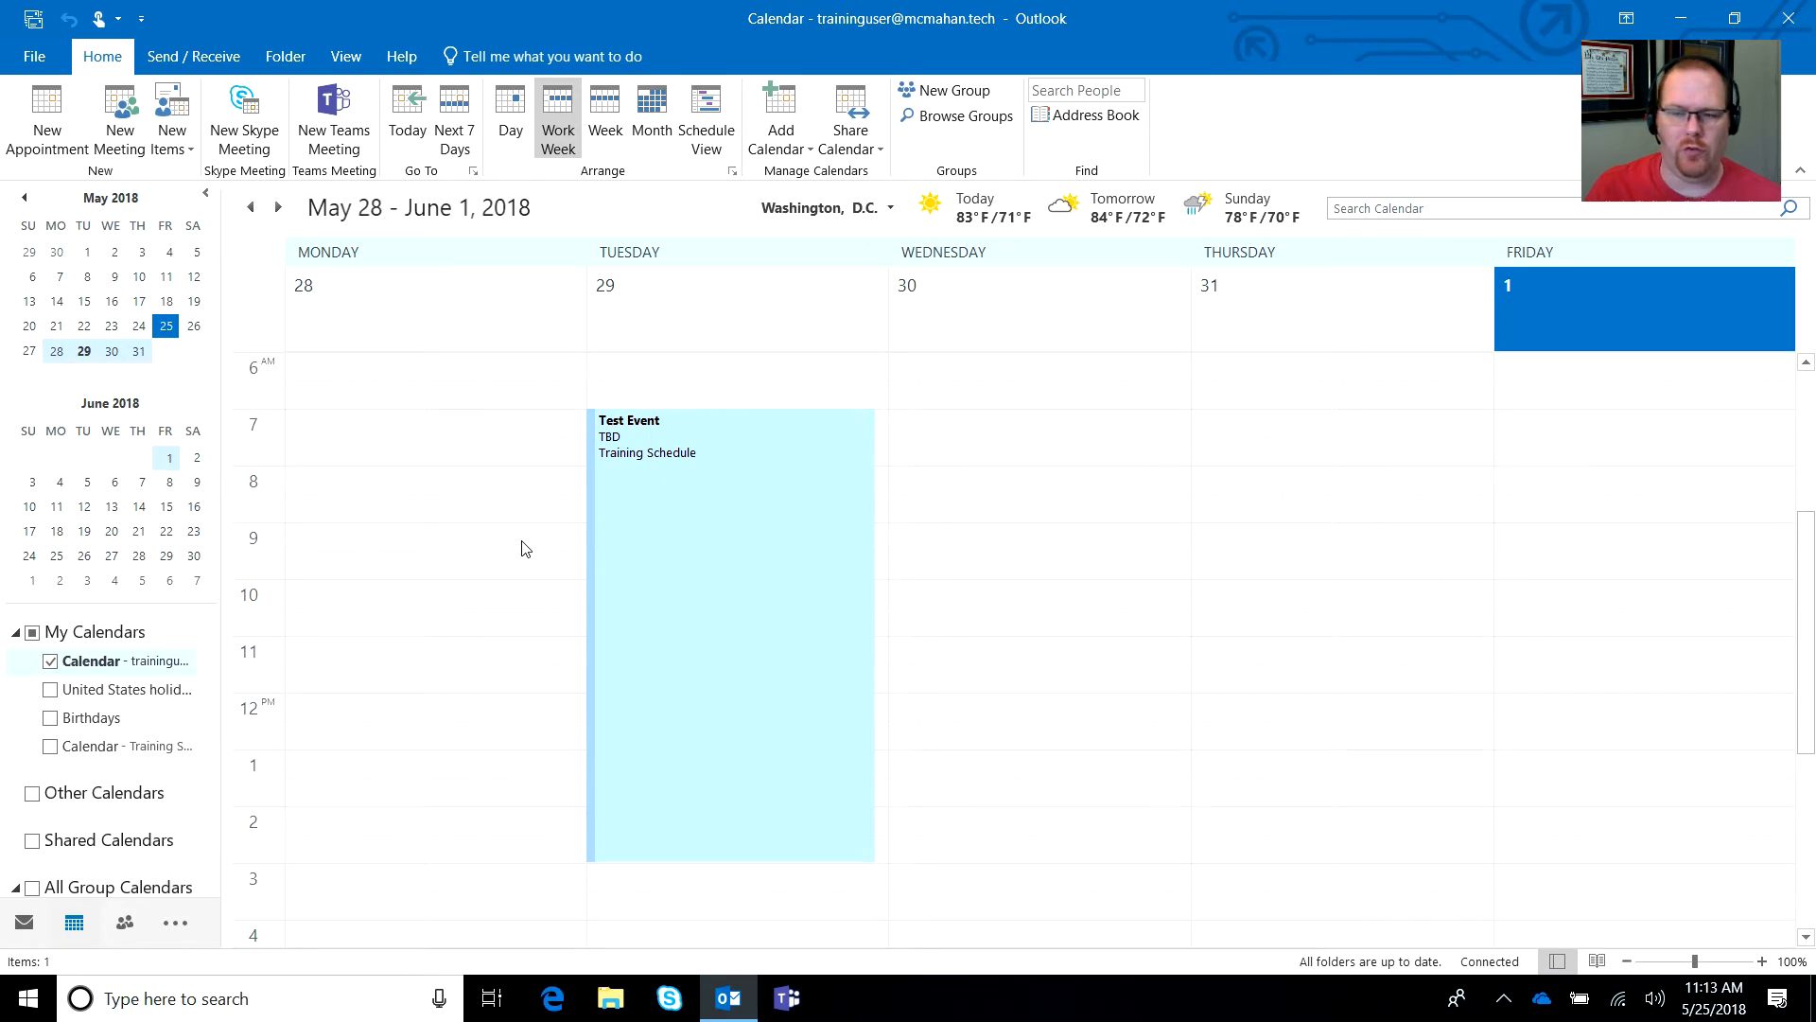